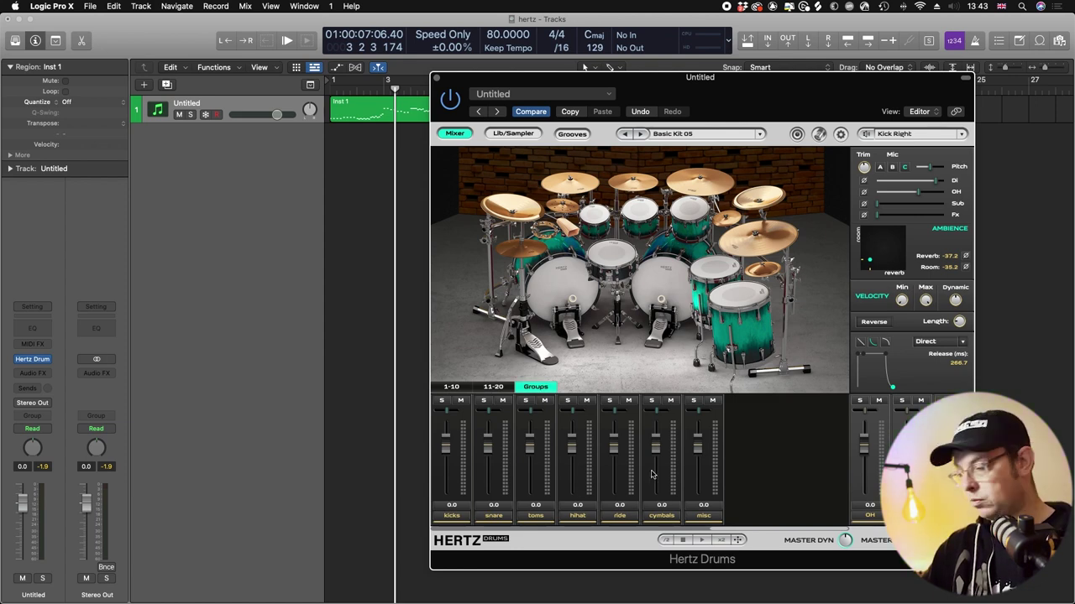
- View mixer channels 11-20 and 1-10, and check the Mic A and Mic B kick samples in the sampler library
left_click(500, 388)
left_click(451, 387)
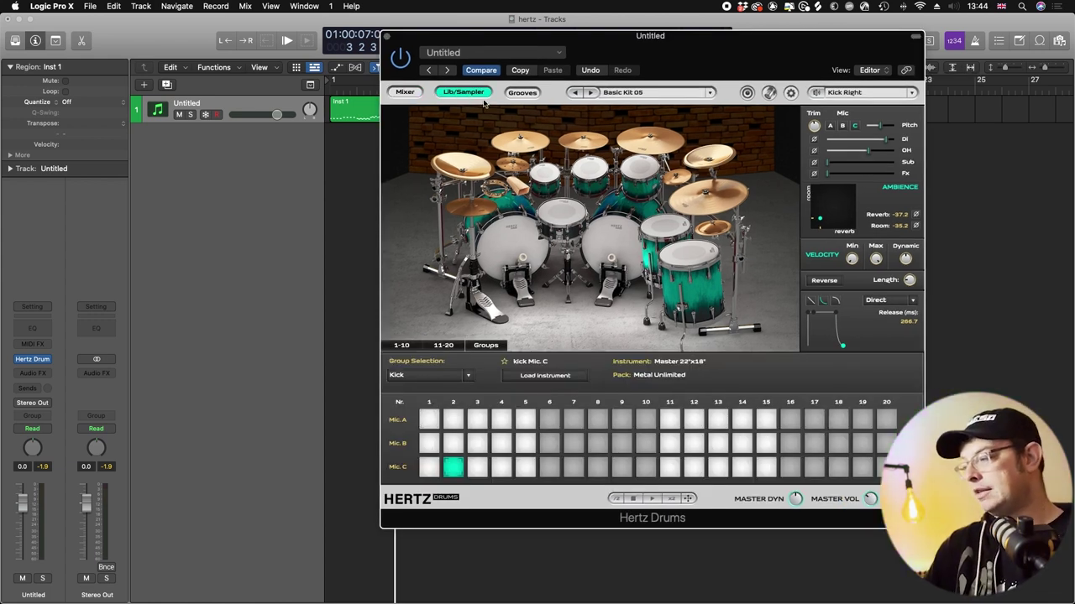
left_click(476, 417)
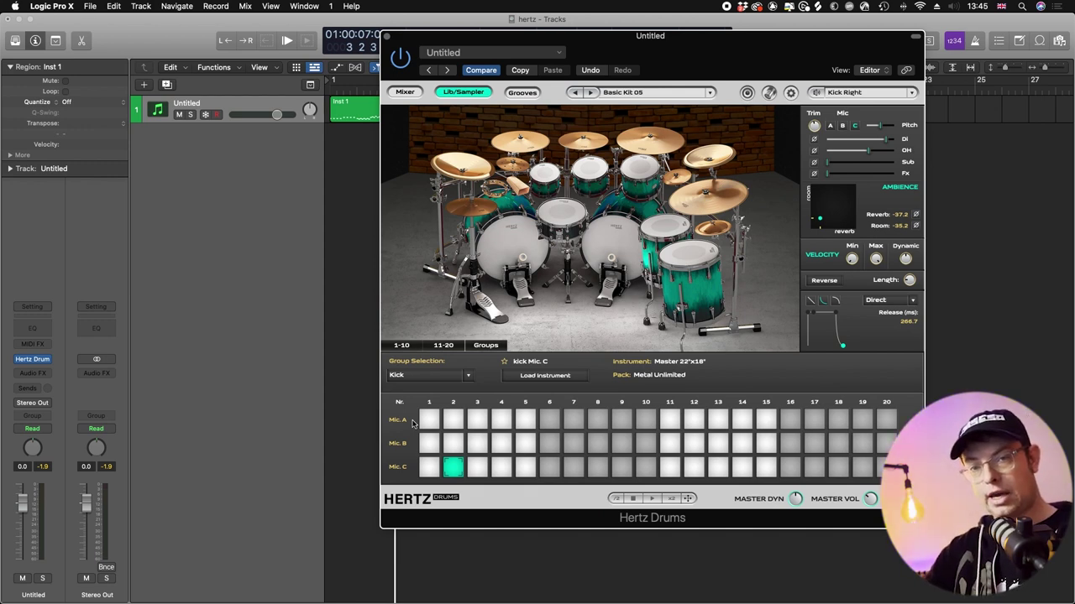
left_click(471, 424)
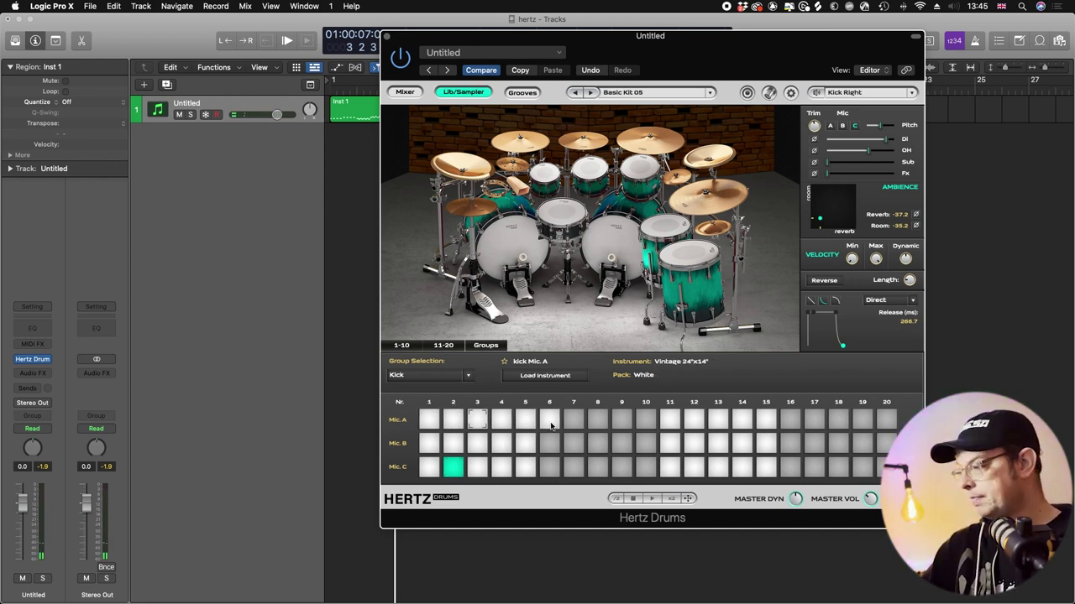
left_click(549, 421)
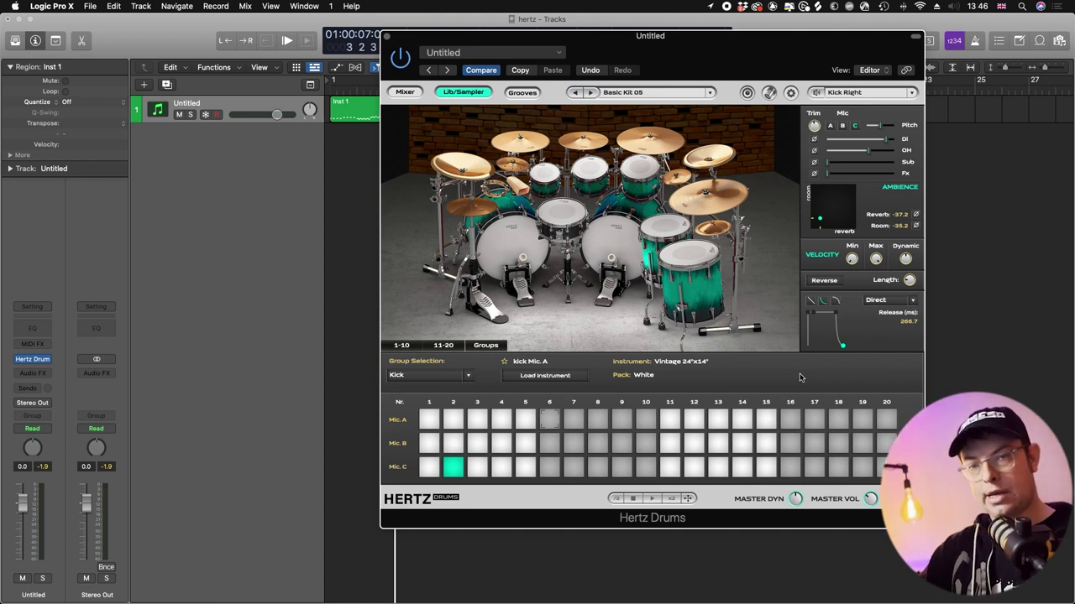
left_click(473, 439)
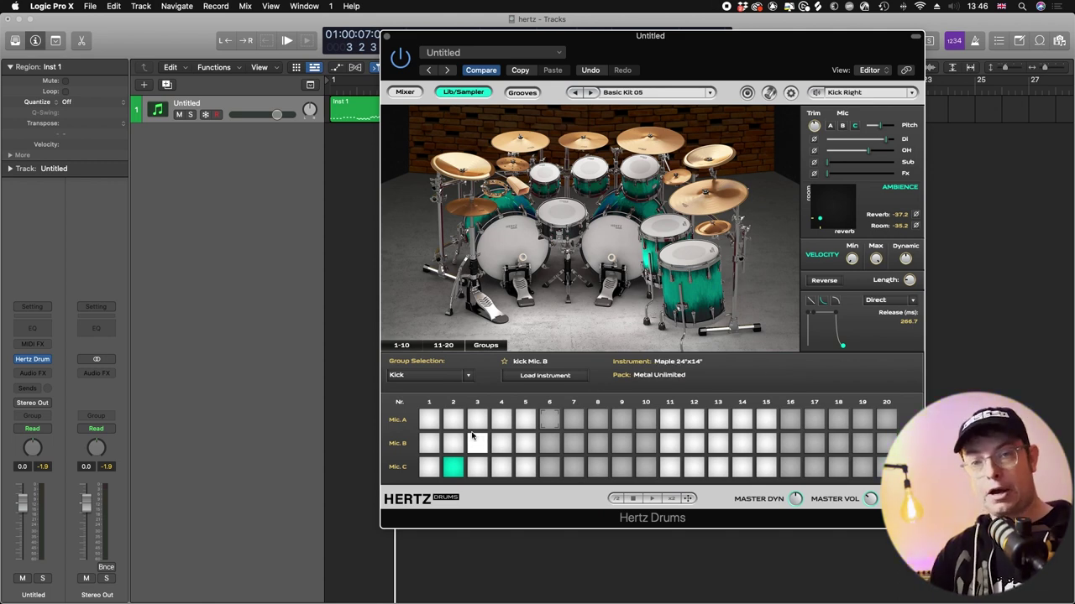
- Audition the snare samples across the mic rows and load the Floater 3,5"x14" snare with Mic C
left_click(567, 216)
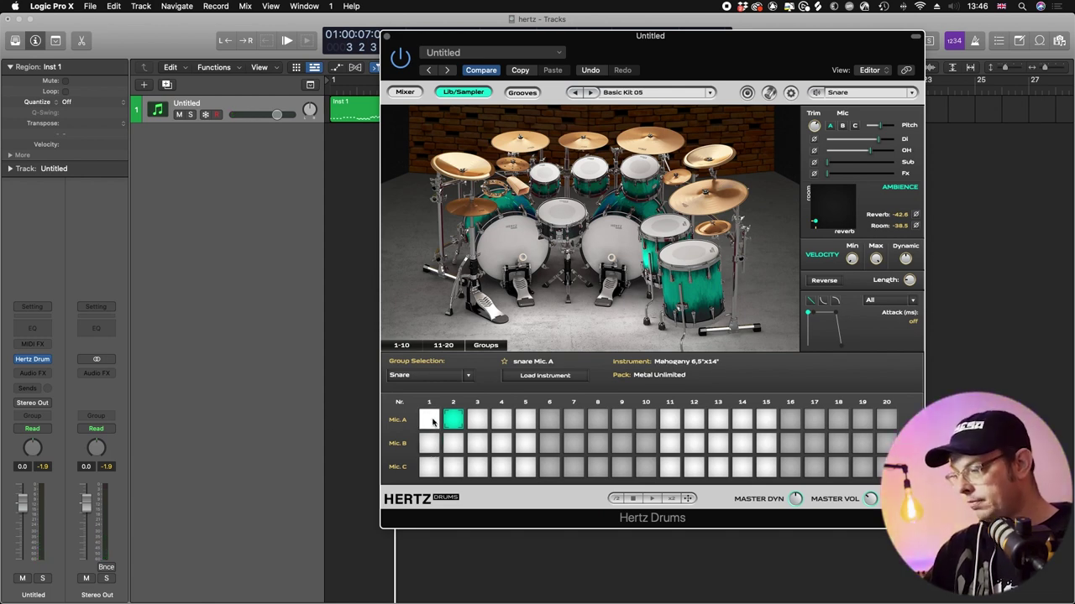
left_click(432, 423)
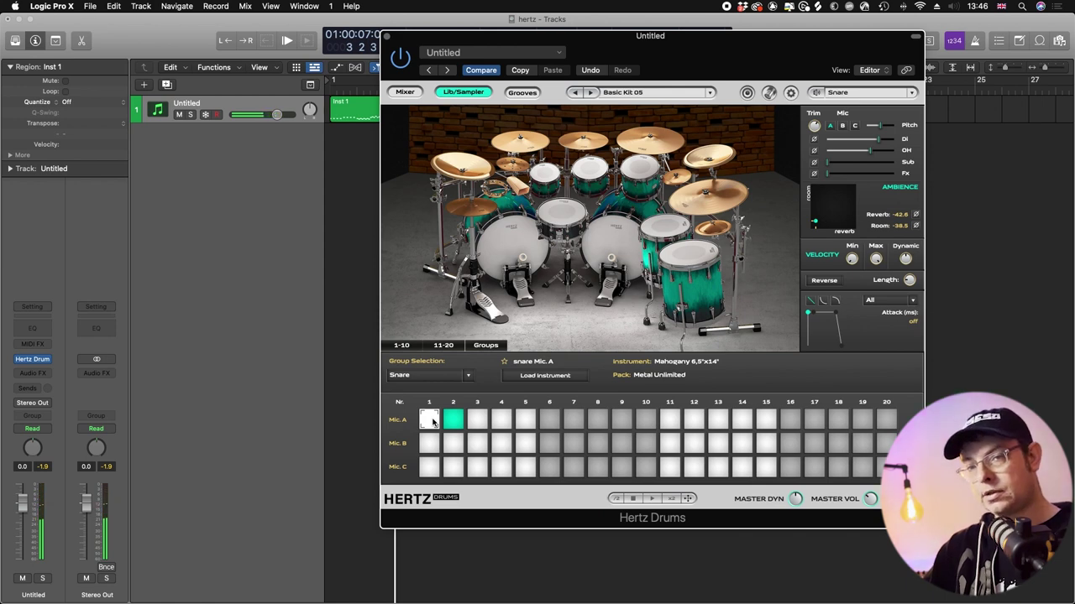
left_click(434, 451)
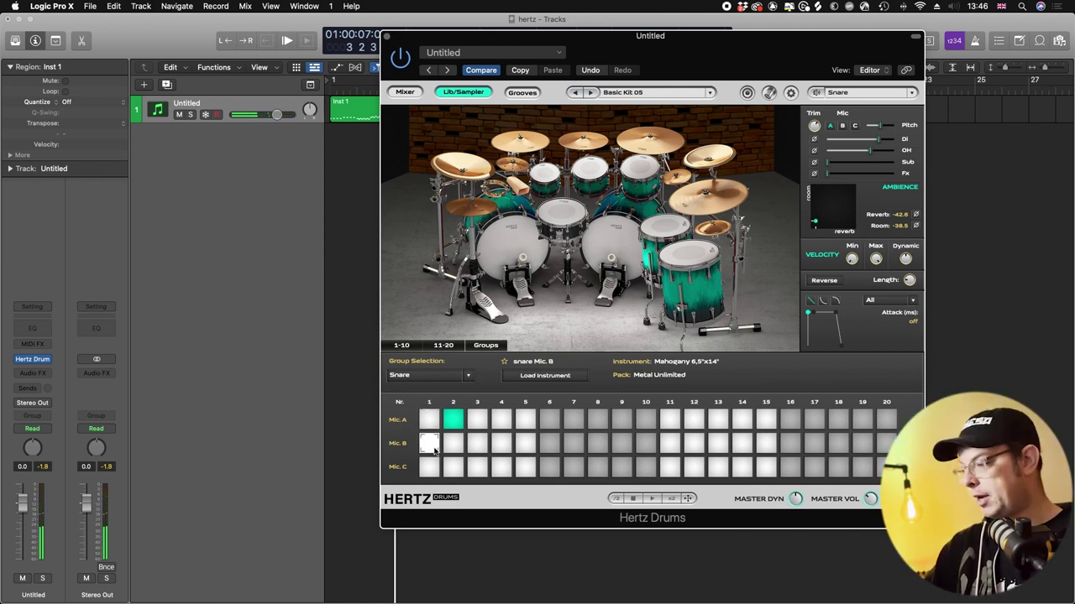
left_click(434, 468)
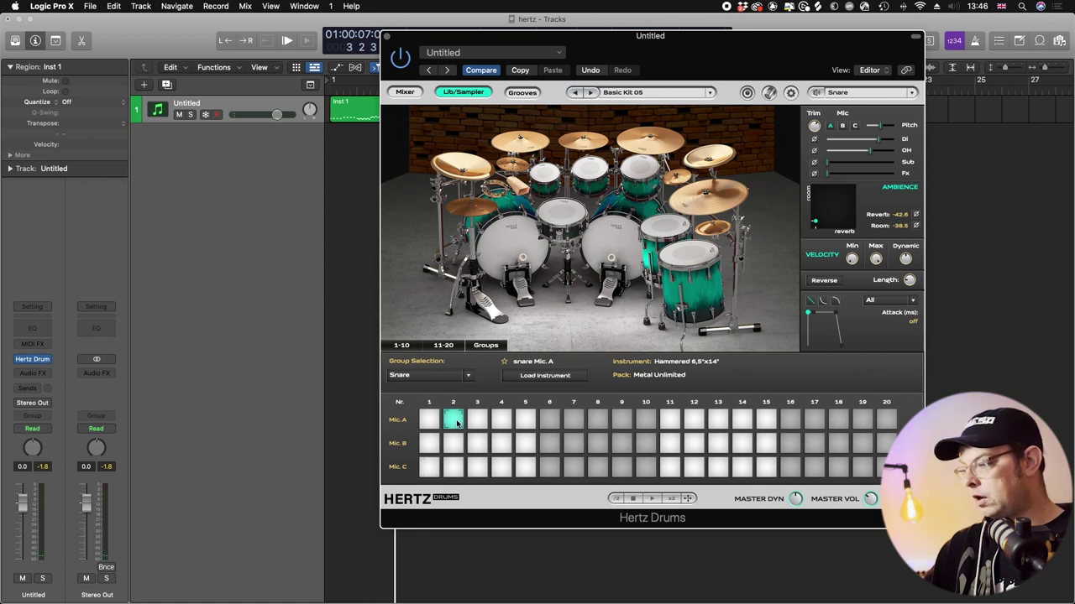
left_click(459, 422)
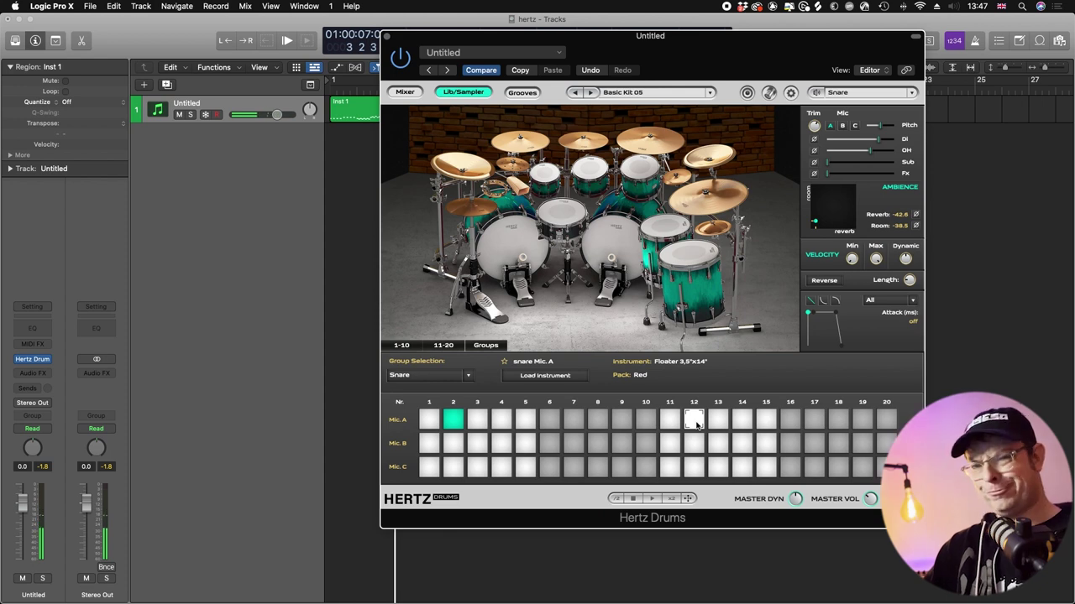
left_click(694, 465)
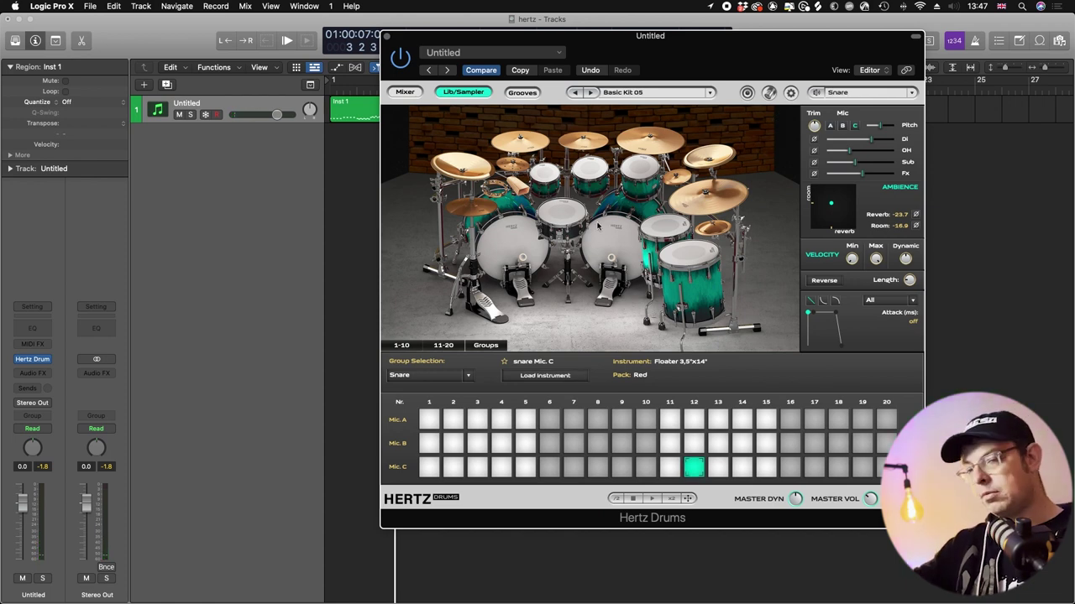
- Examine the library samples available for the hi-hat, china, splash, cowbell and tambourine
left_click(479, 207)
left_click(429, 445)
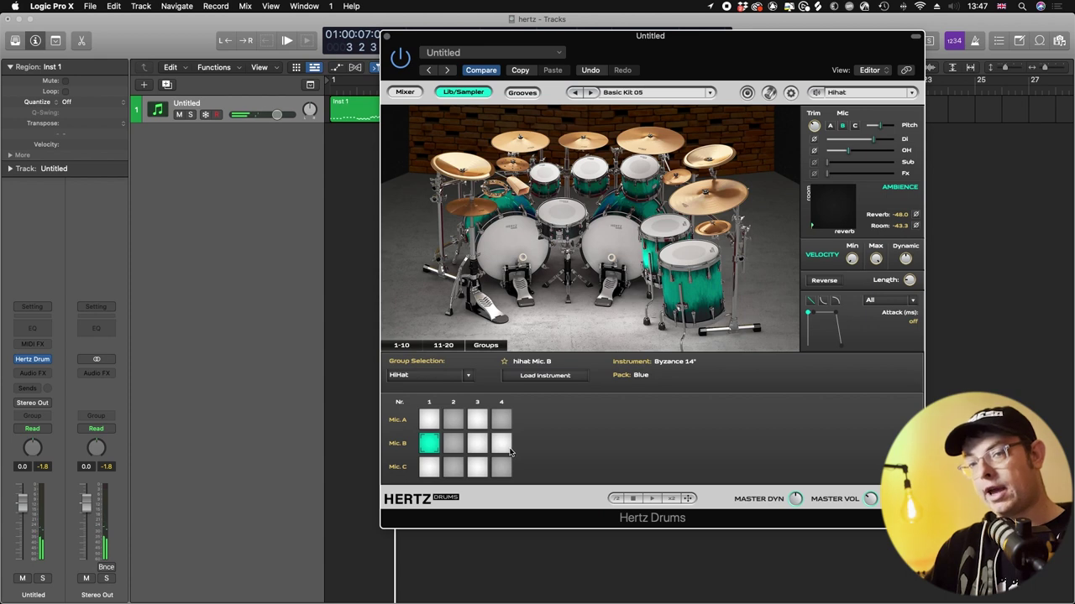
left_click(472, 176)
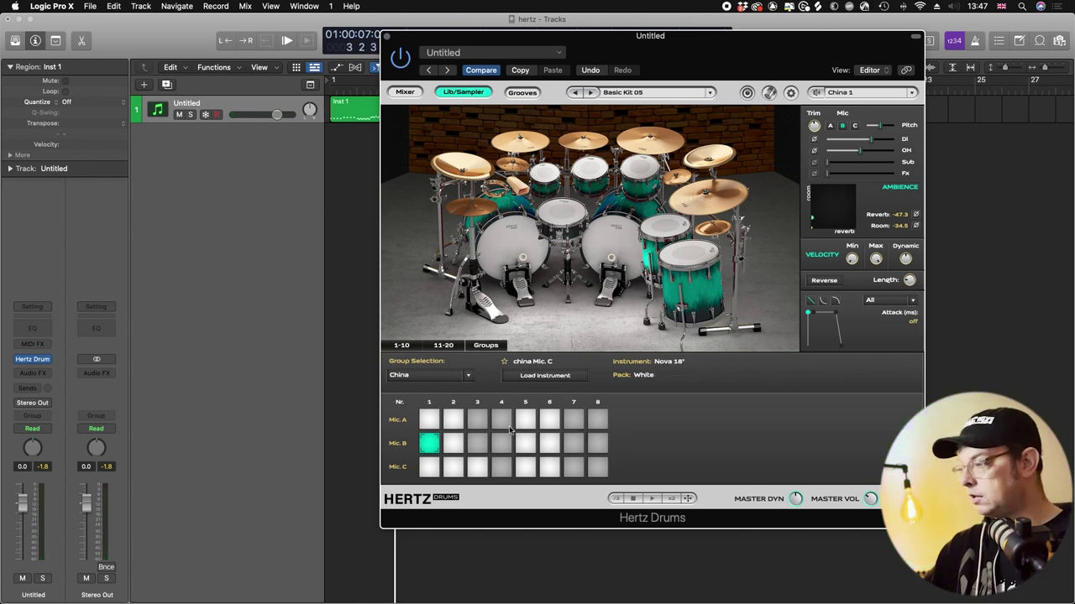
left_click(519, 167)
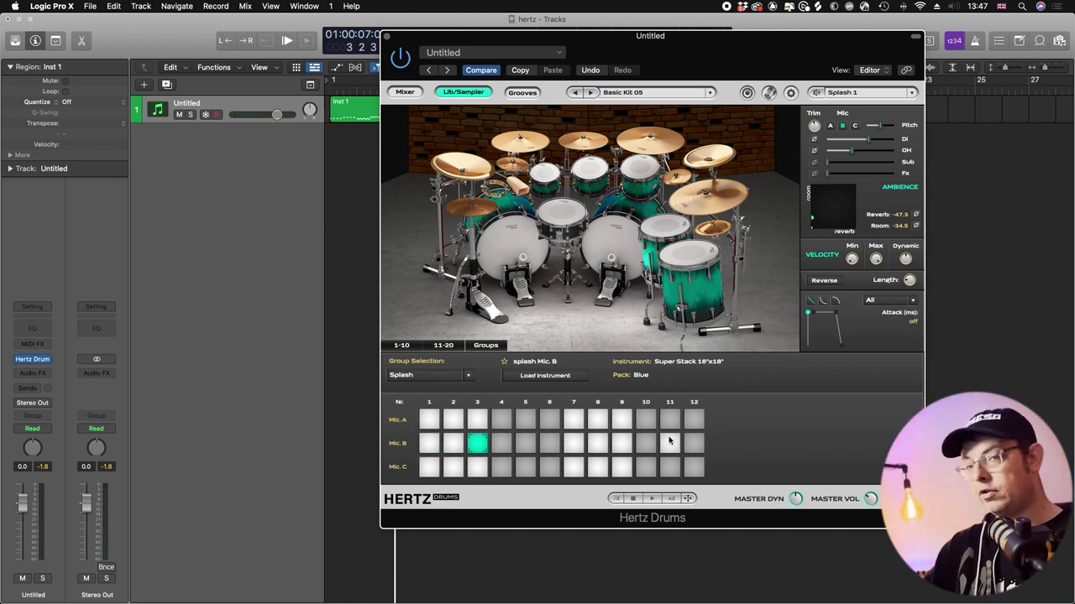
left_click(516, 184)
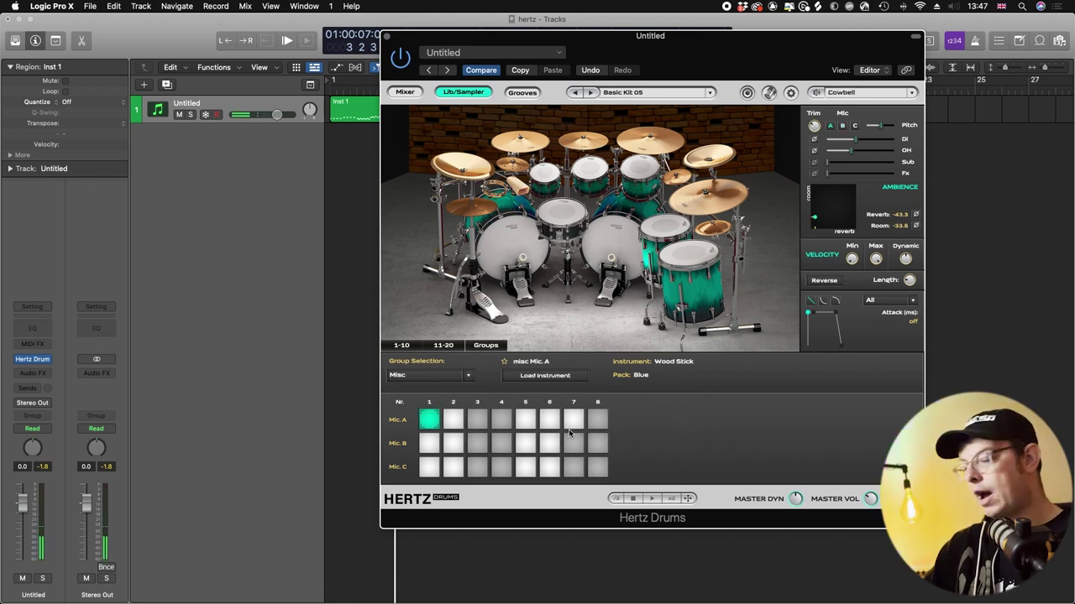
left_click(513, 186)
left_click(503, 192)
left_click(516, 185)
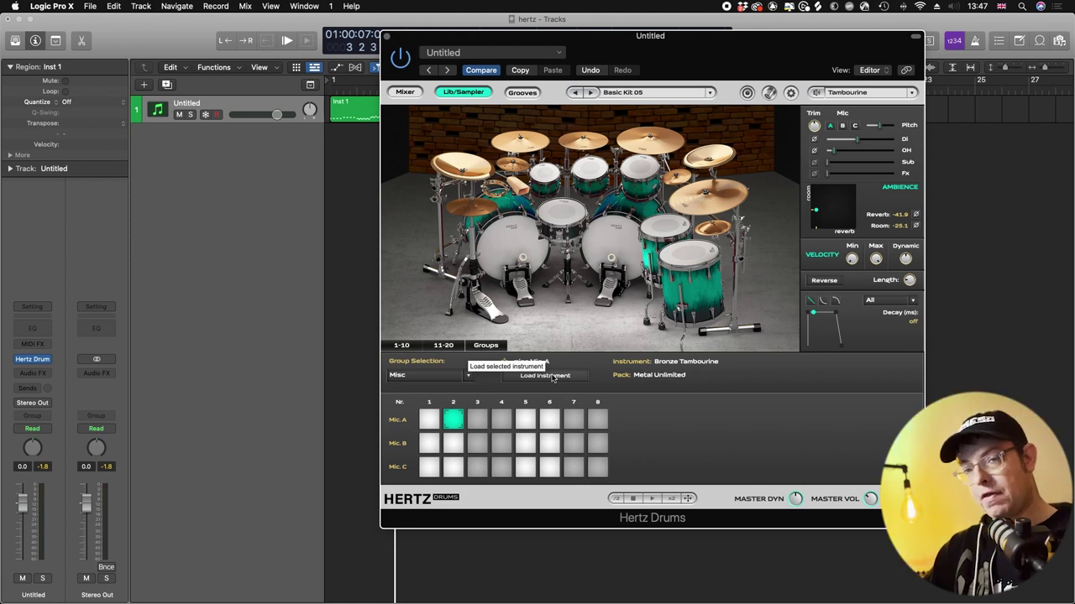
left_click(552, 379)
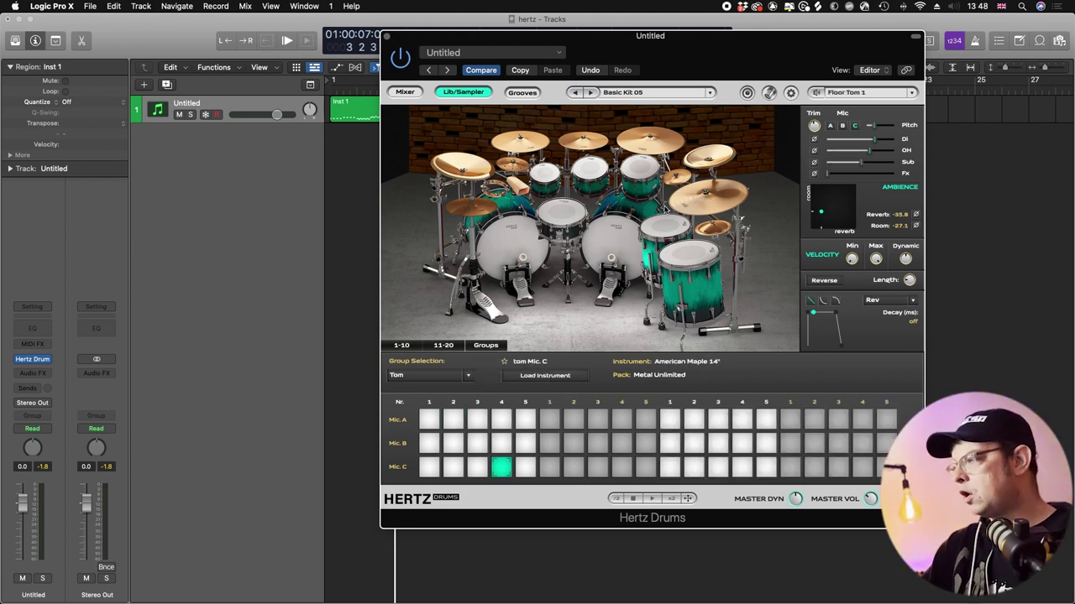
- Select Tom 1 and look through the tom samples of the different packs, sizes and mic rows
left_click(546, 174)
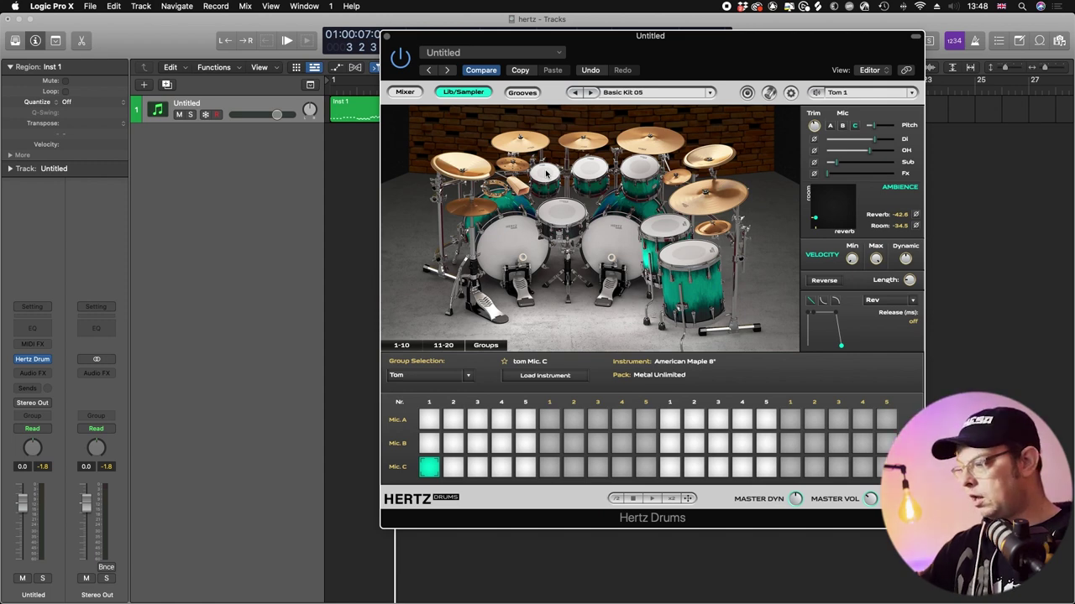
left_click(529, 448)
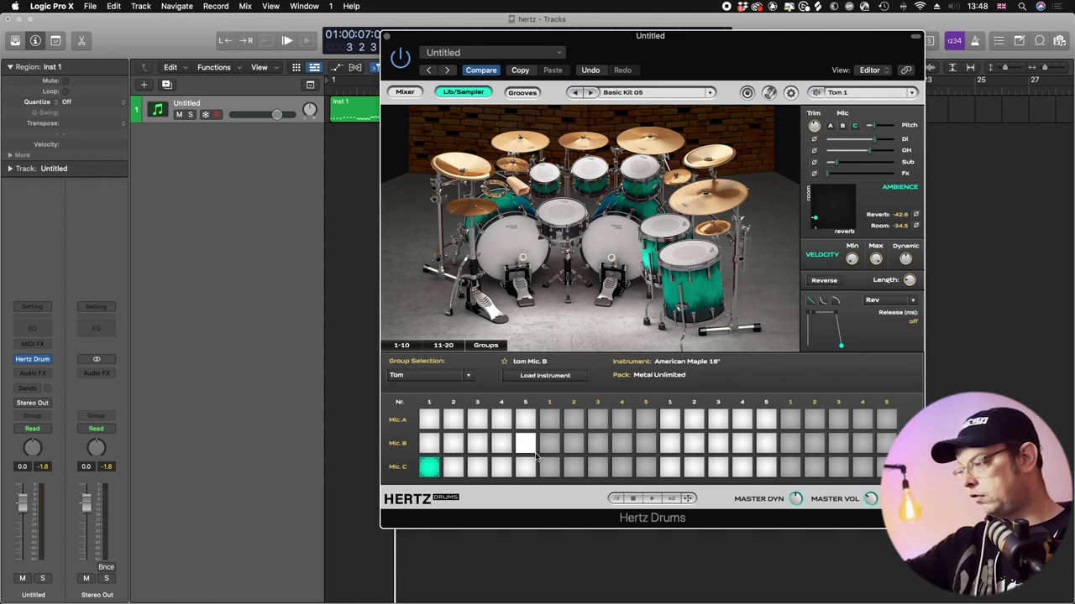
left_click(549, 445)
left_click(574, 467)
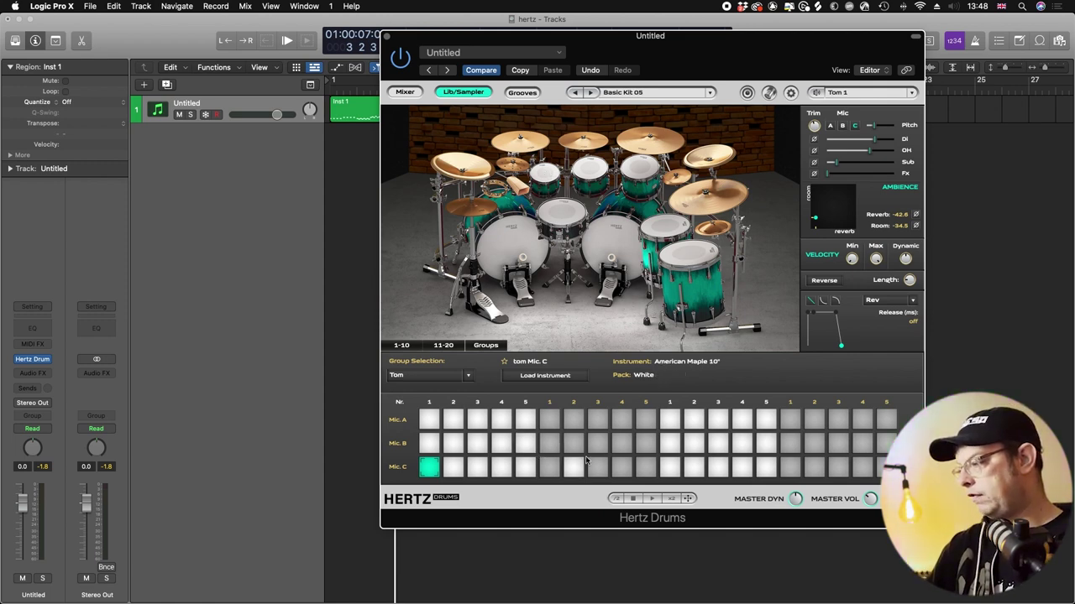
left_click(645, 464)
left_click(669, 467)
left_click(766, 467)
left_click(813, 443)
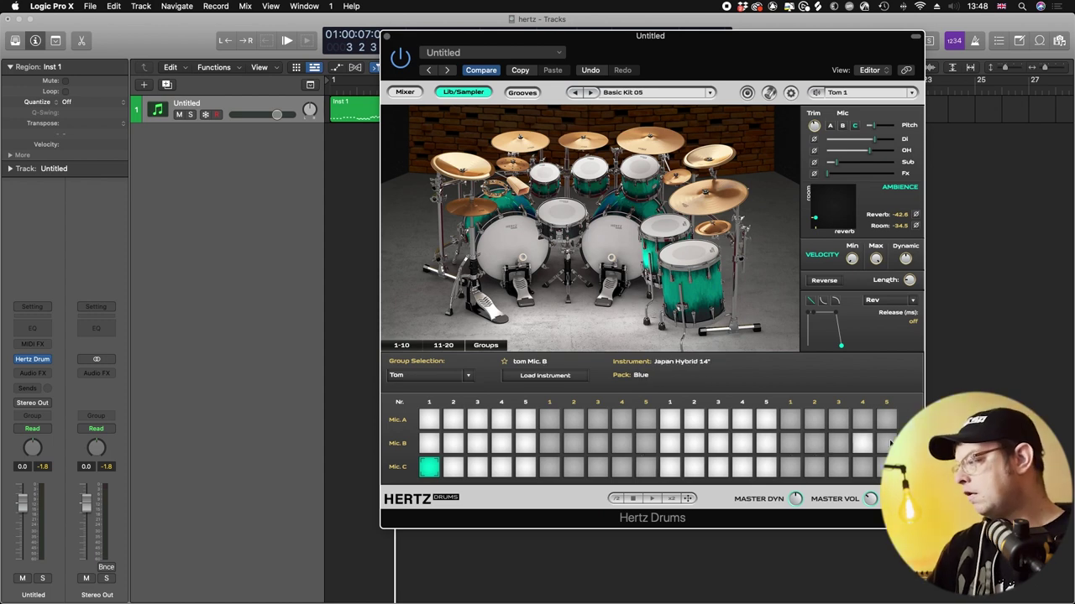
left_click(525, 419)
left_click(453, 419)
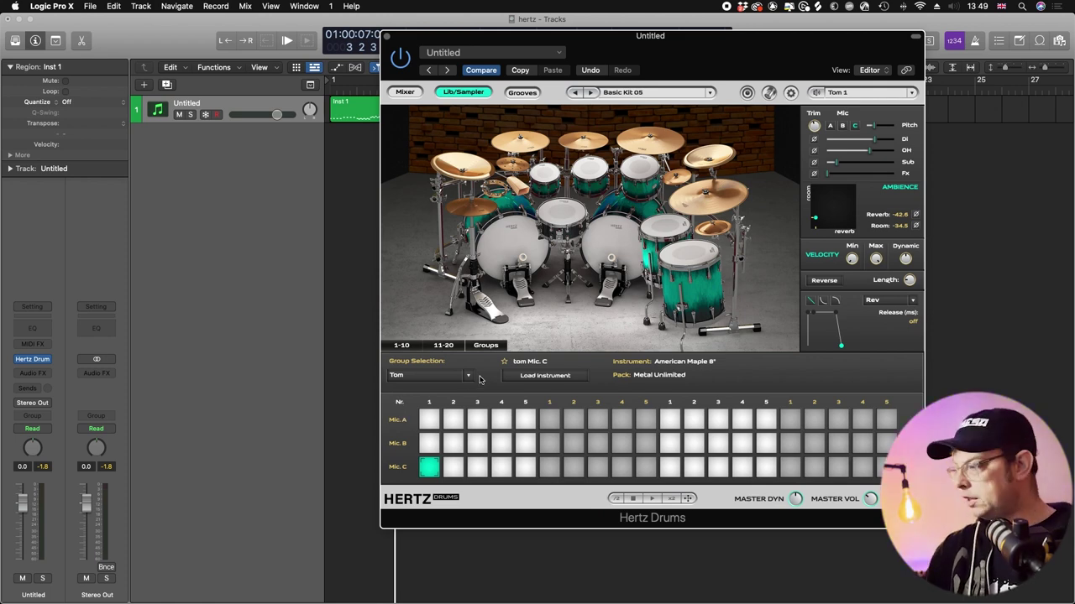
- Show the grooves and compare the Funk, Rock and NuMetal styles with their signatures and tempos
left_click(530, 92)
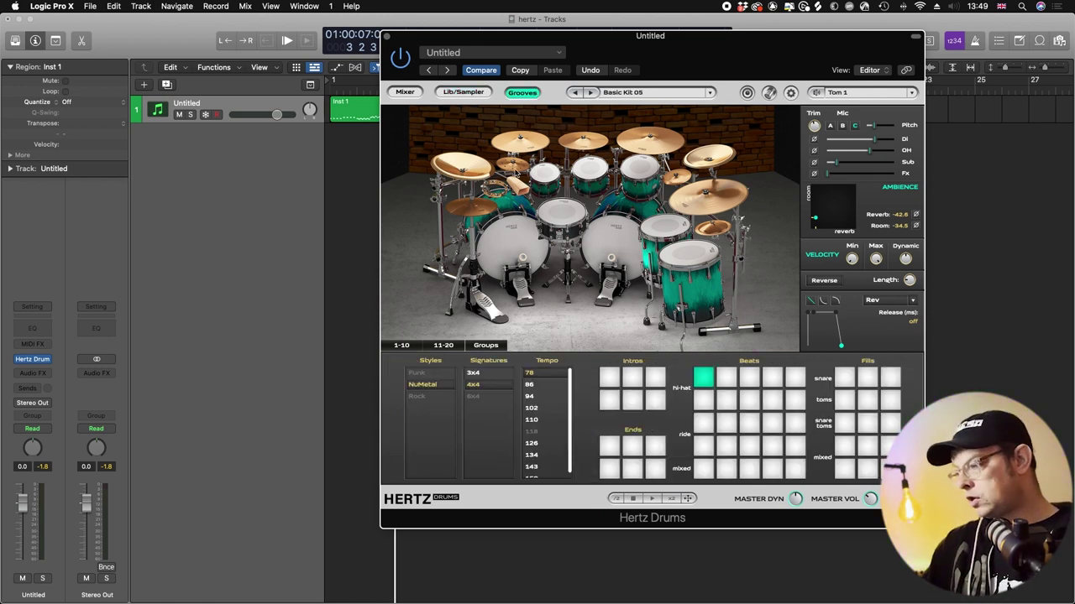
left_click(428, 373)
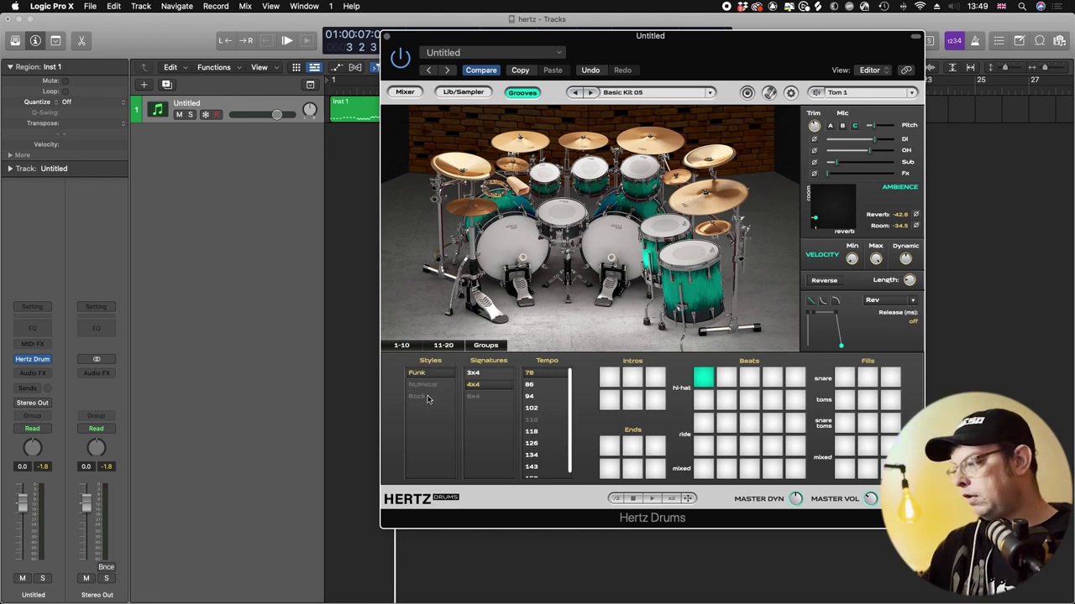
left_click(427, 398)
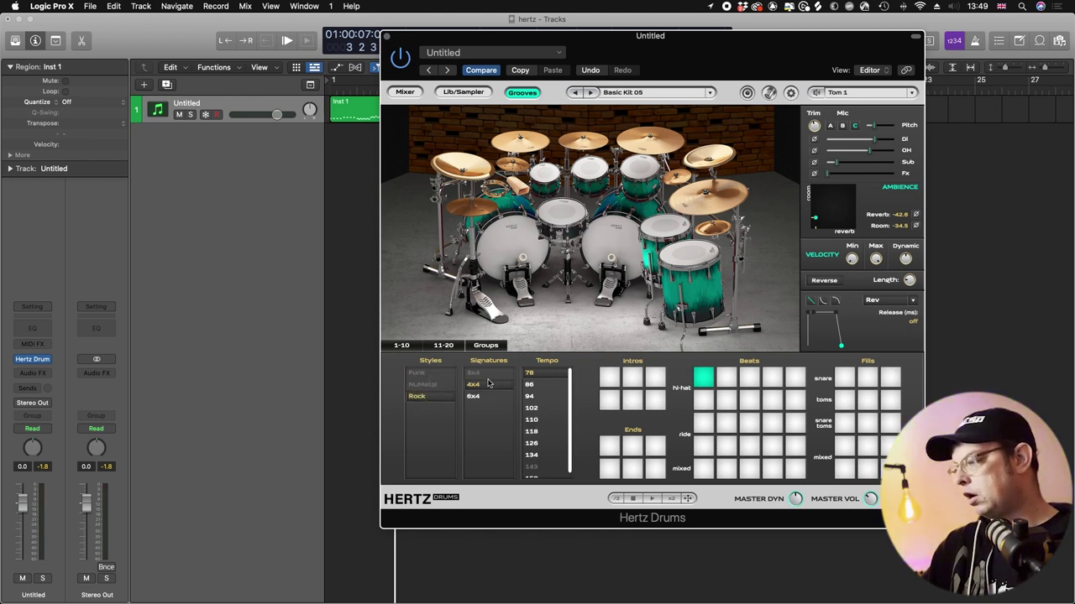
left_click(417, 384)
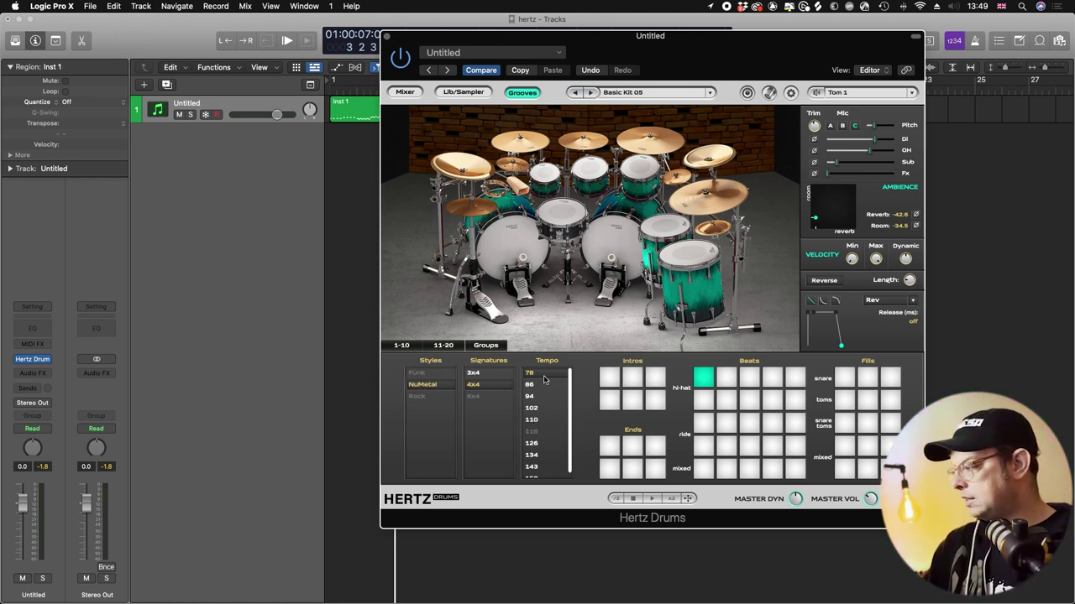
- Audition the first three NuMetal intro grooves and the second ending groove
left_click(614, 382)
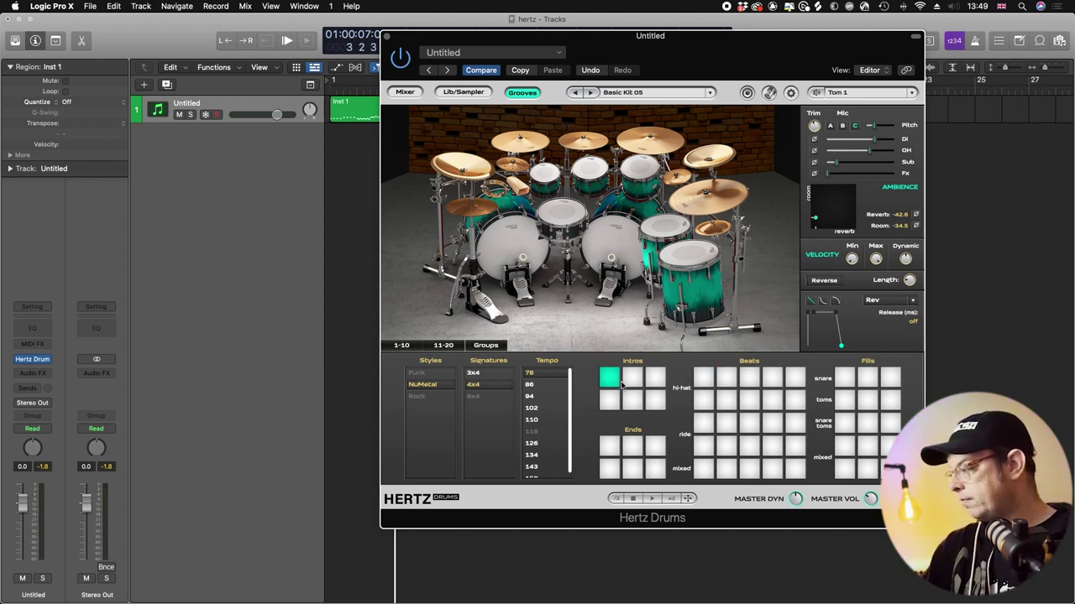
left_click(652, 499)
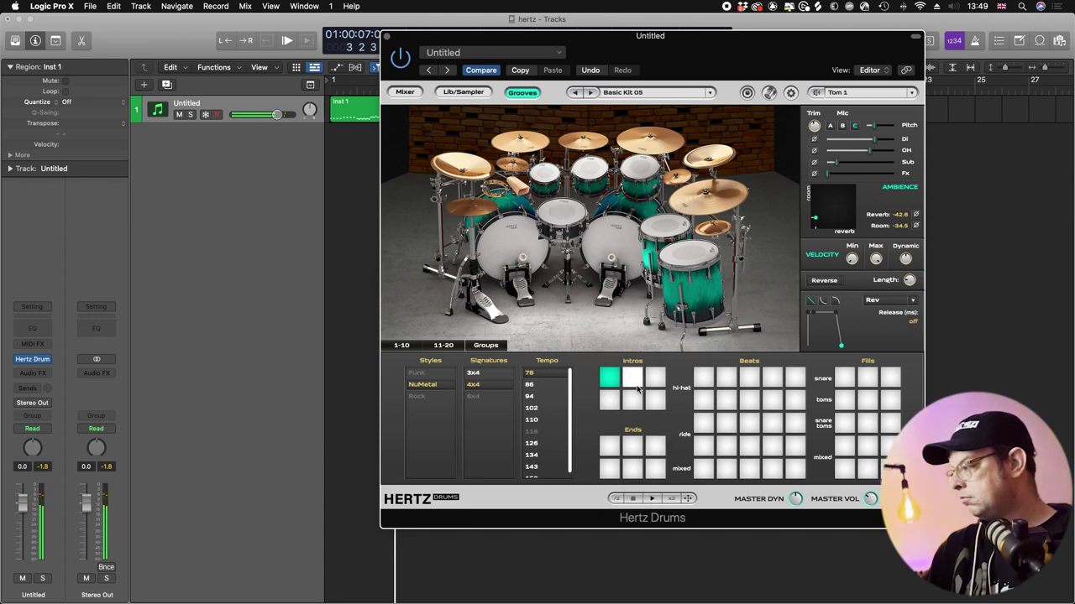
left_click(637, 388)
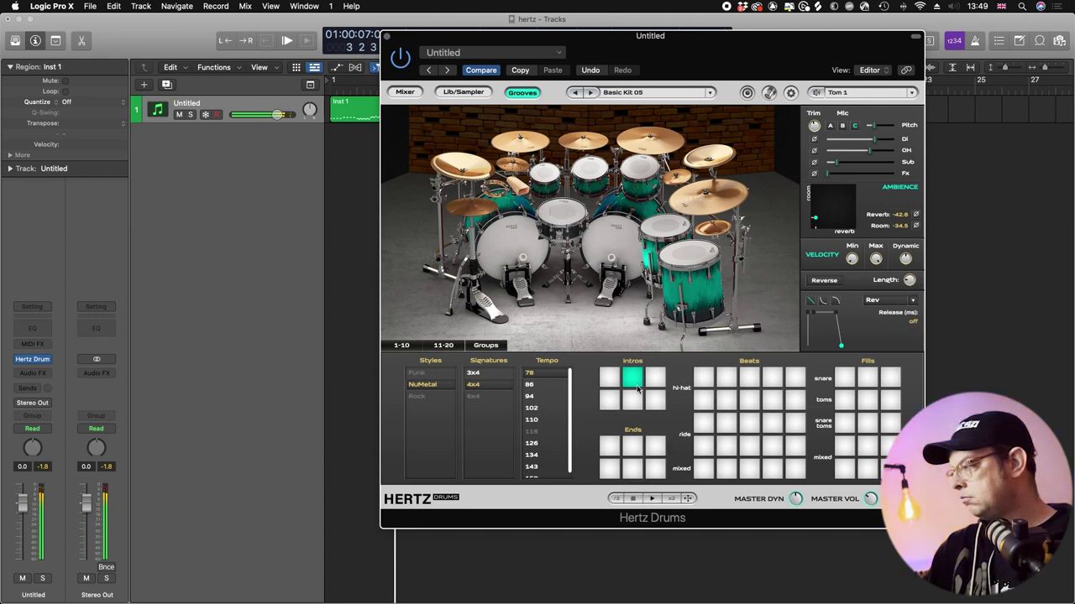
left_click(651, 386)
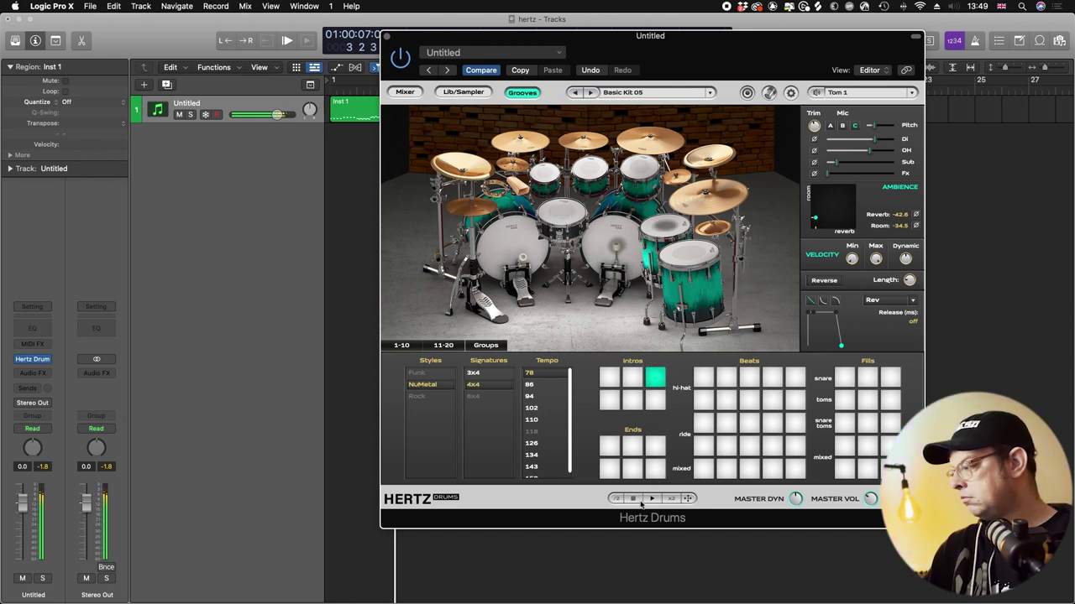
left_click(632, 448)
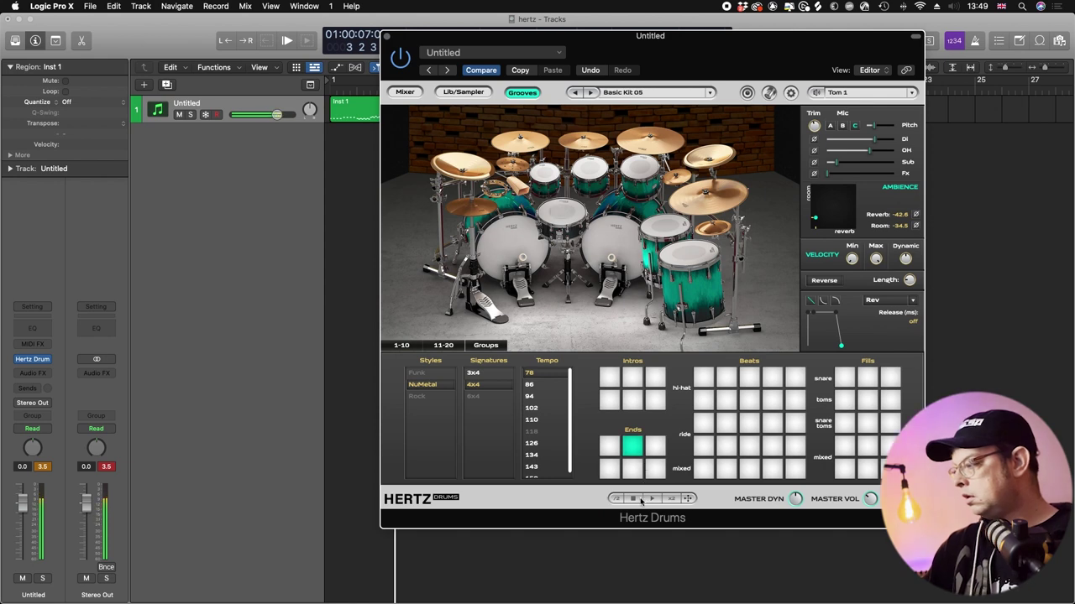
- Play the first, third and fifth NuMetal beats in the upper hi-hat row
left_click(696, 380)
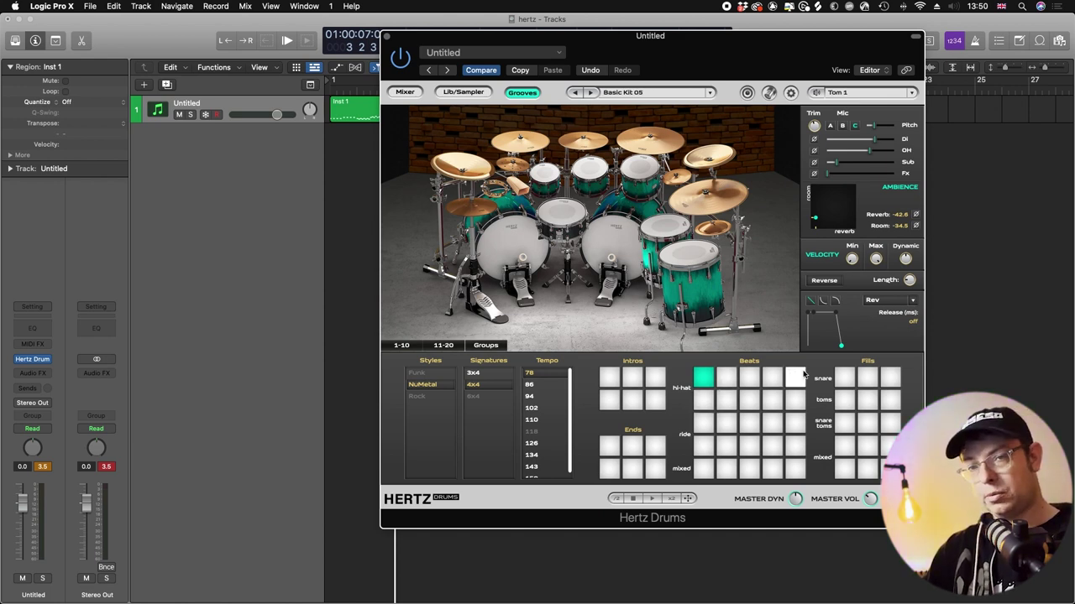
left_click(654, 498)
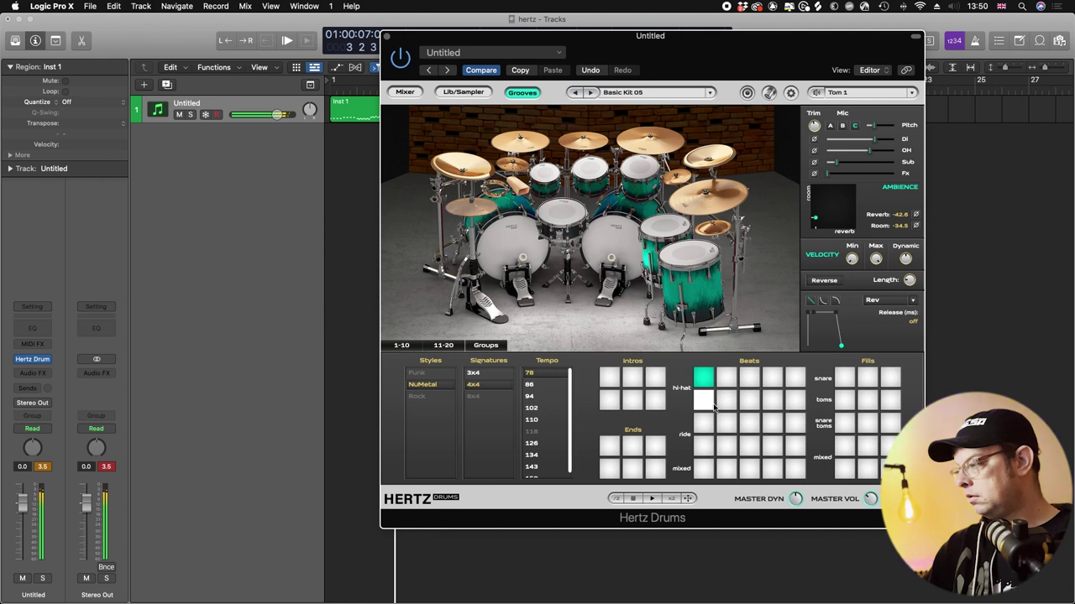
left_click(751, 381)
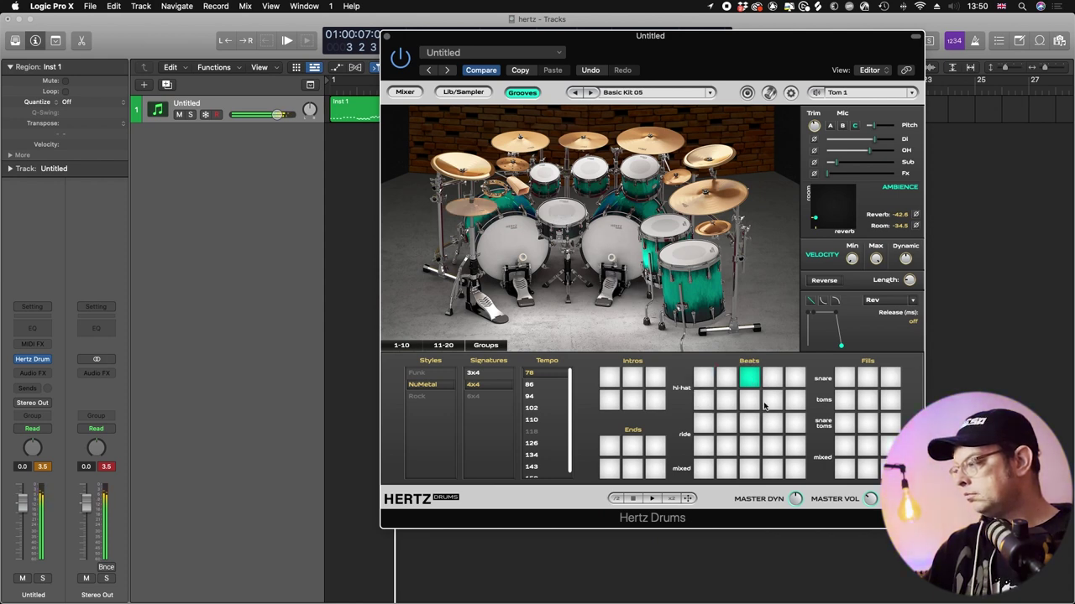
left_click(797, 379)
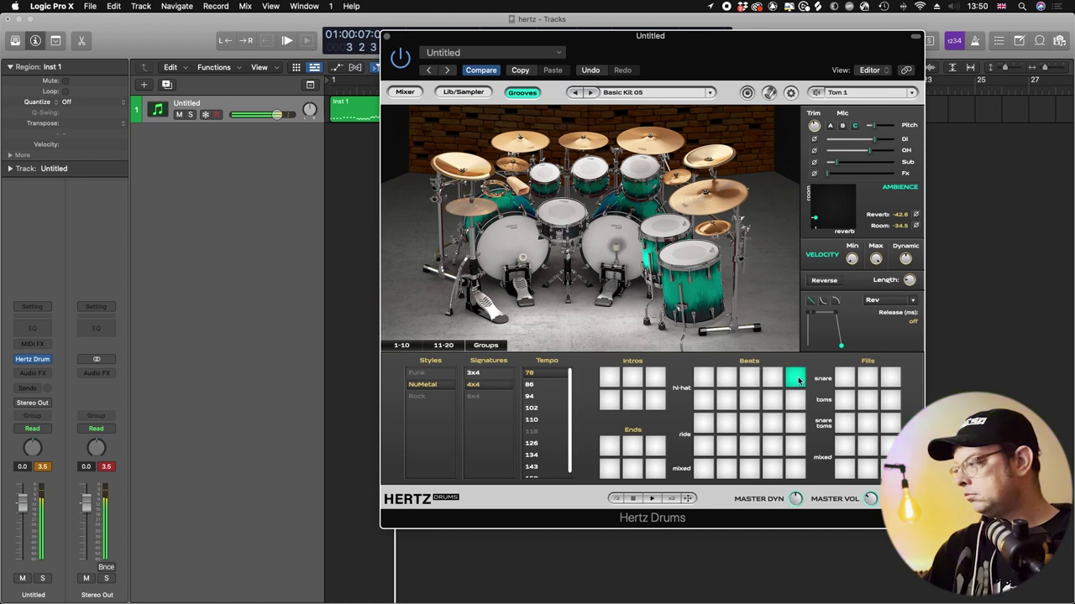
- Play the first beats in the lower hi-hat, upper ride and mixed rows plus the third lower-ride beat, and stop playback
left_click(703, 402)
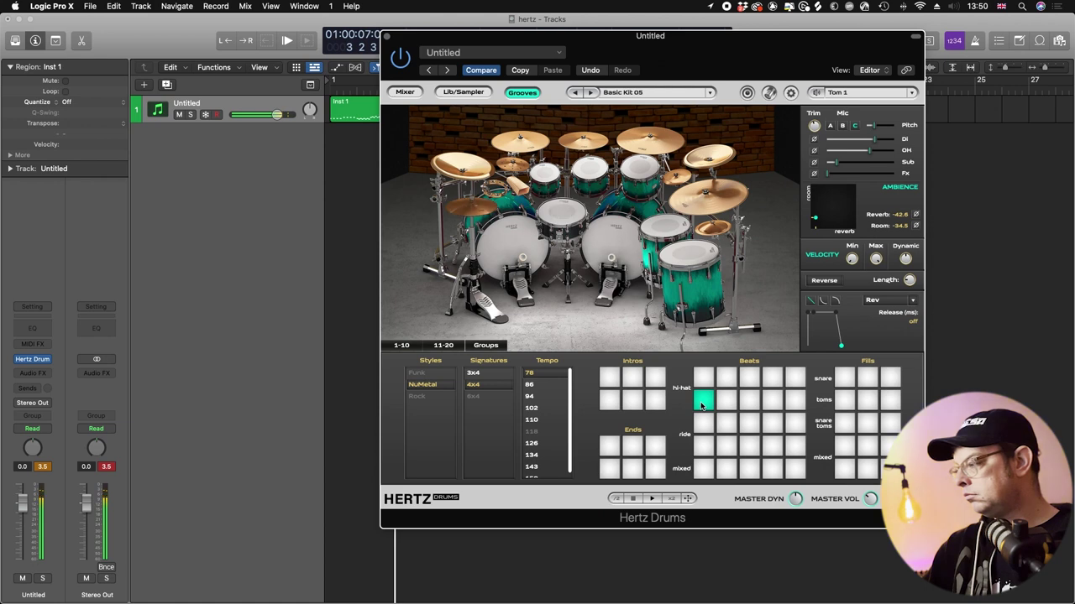
left_click(702, 423)
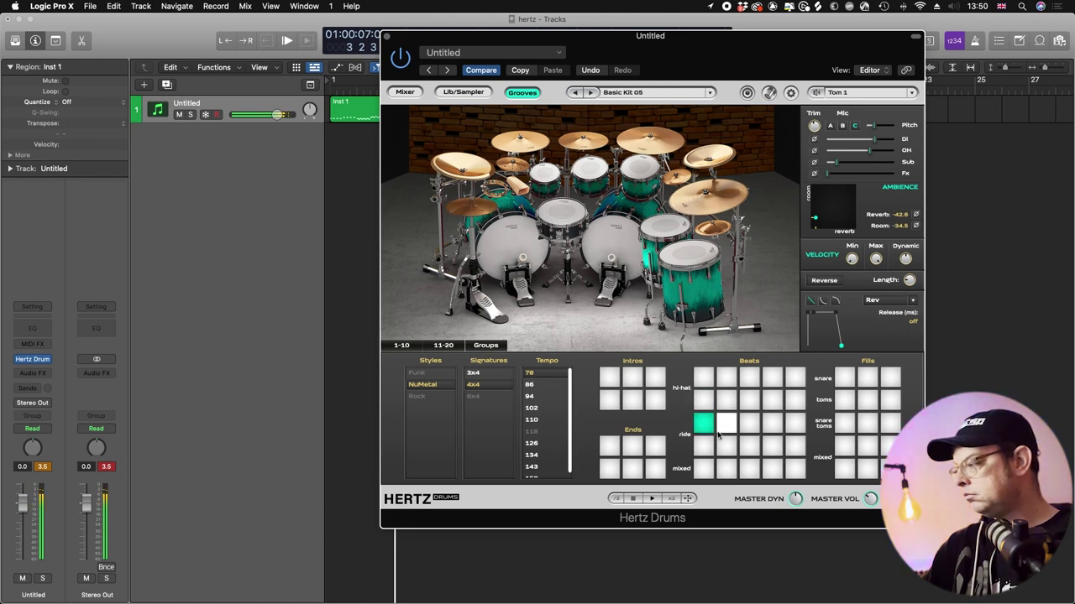
left_click(754, 448)
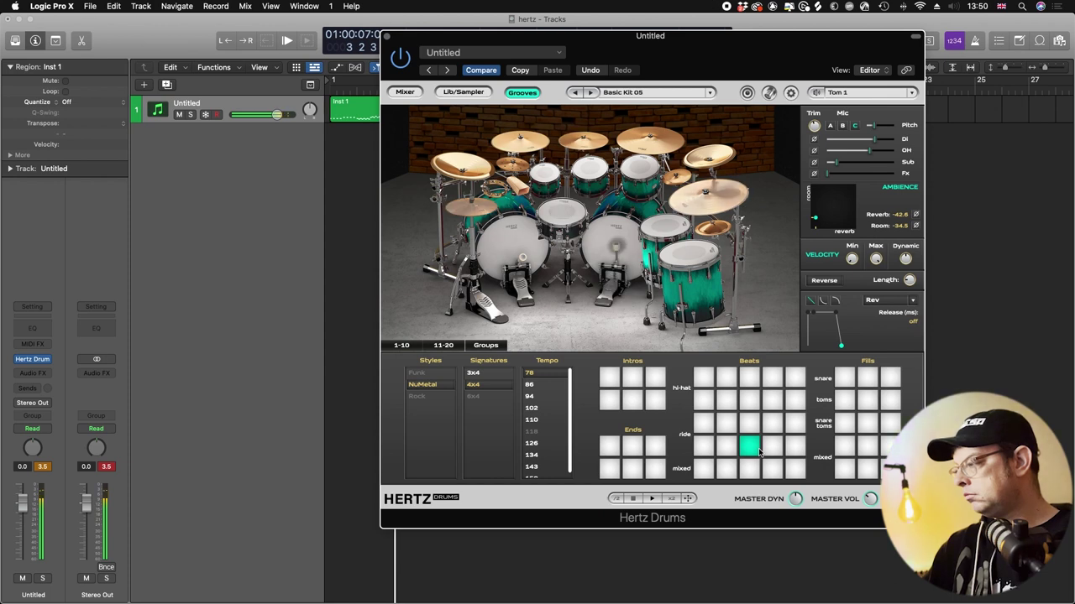
left_click(704, 469)
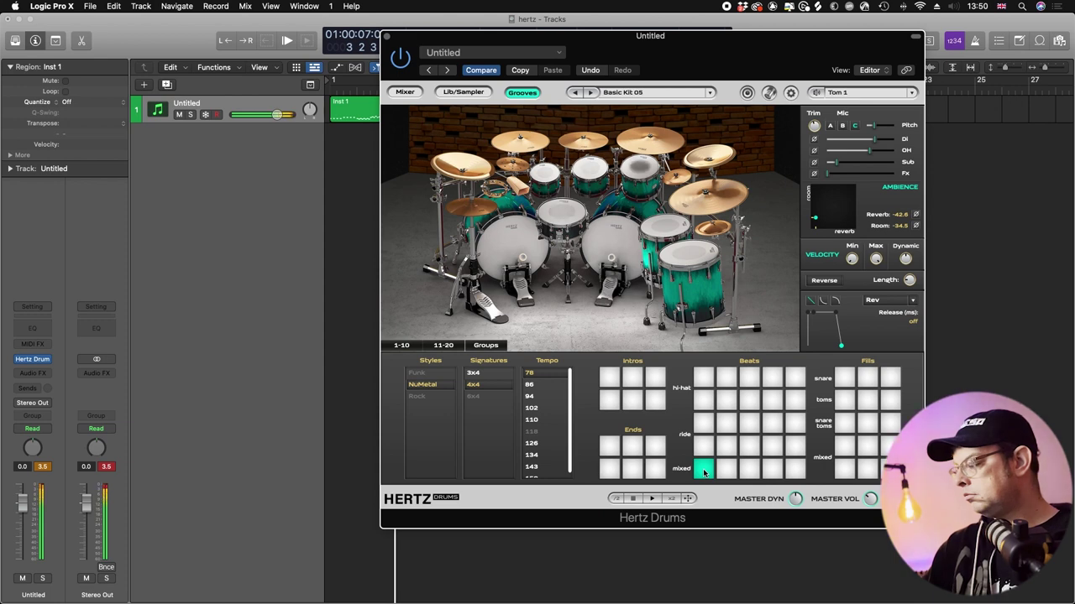
left_click(634, 499)
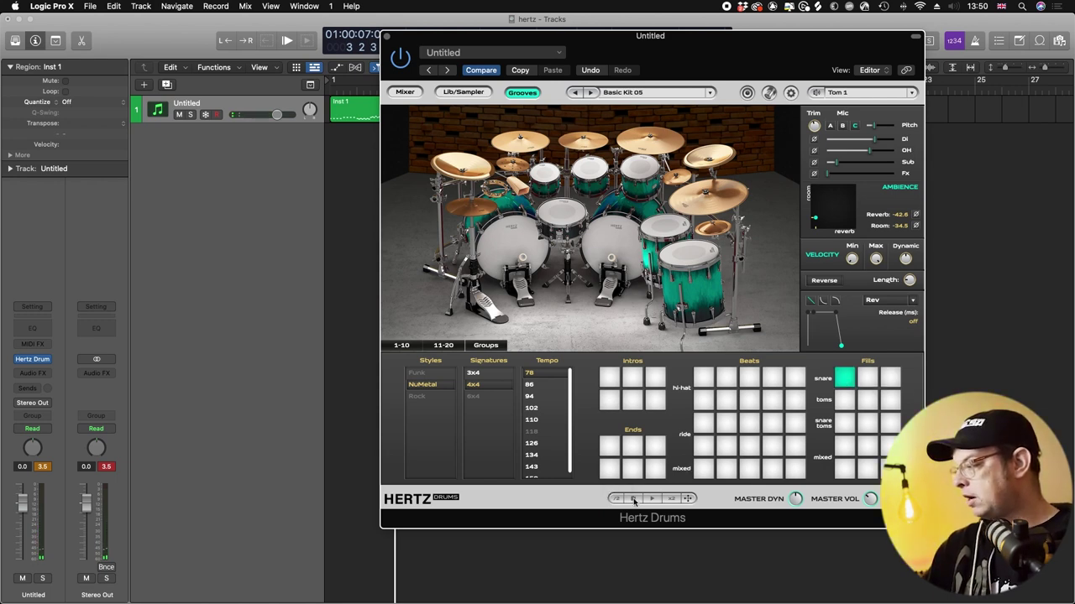
- Audition the first snare, first and third toms, first snare-toms and first lower mixed fills, and try moving the last onto the track
left_click(652, 499)
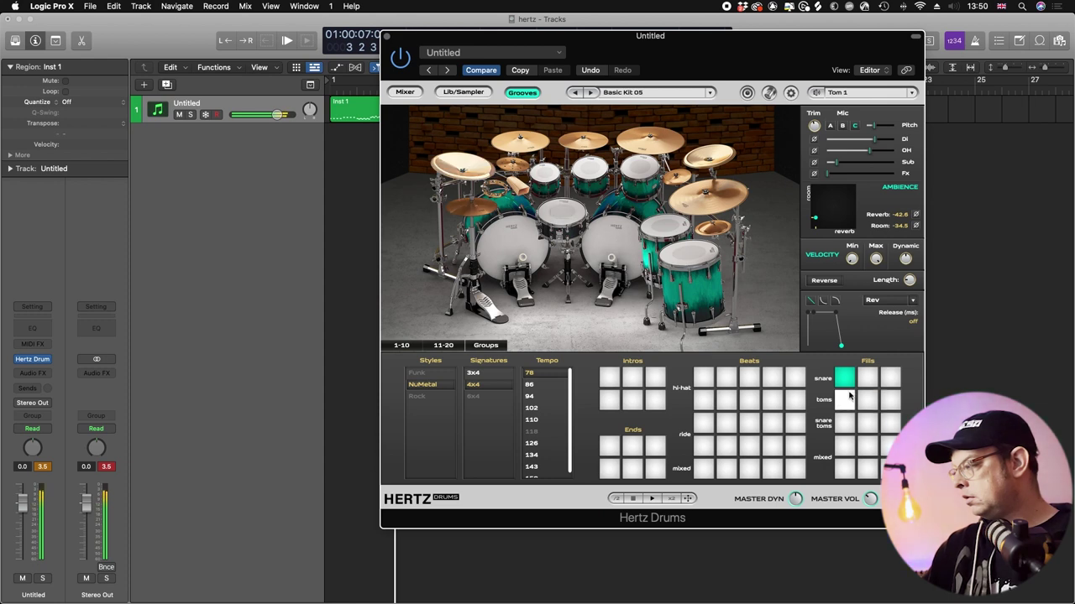
left_click(843, 398)
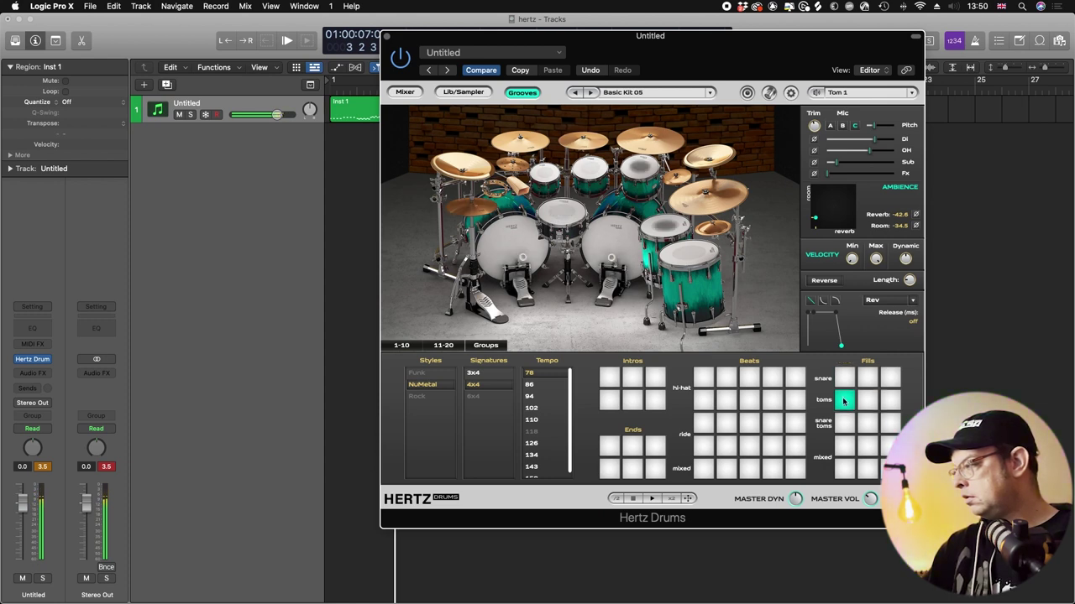
left_click(890, 401)
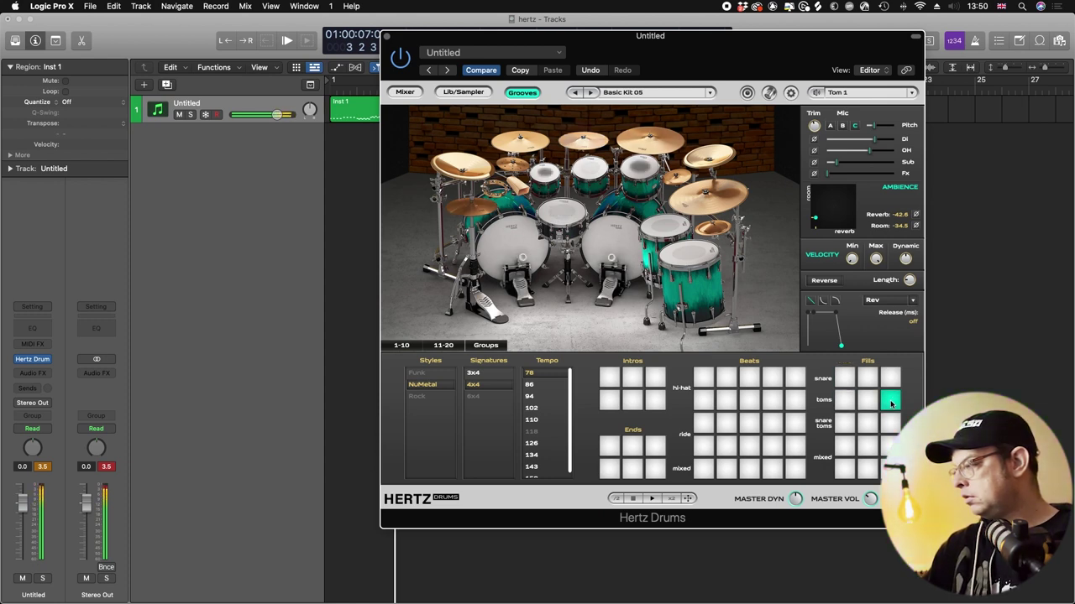
left_click(845, 426)
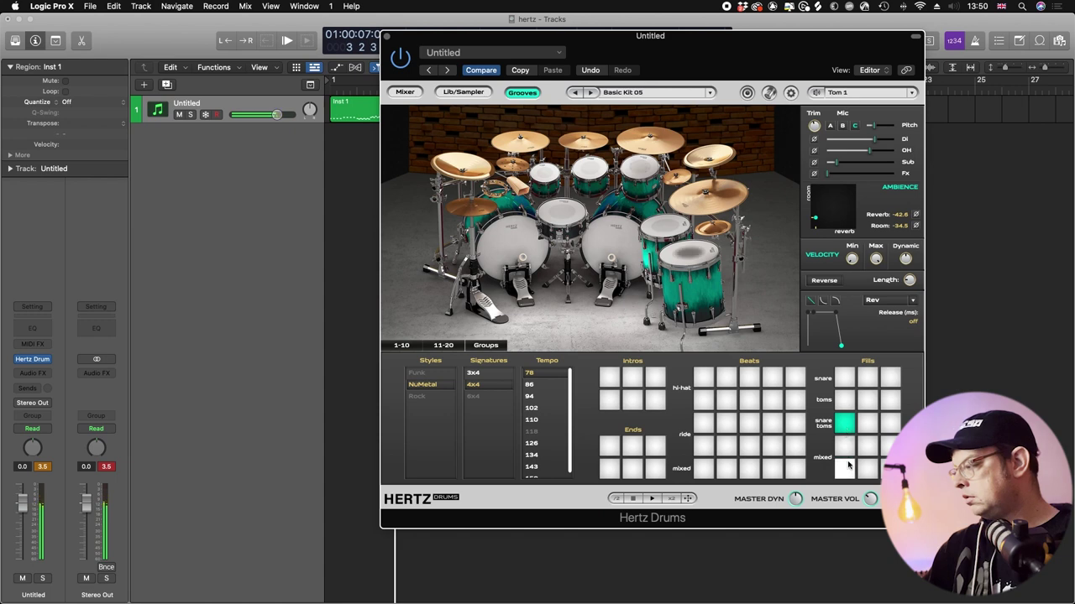
left_click(846, 467)
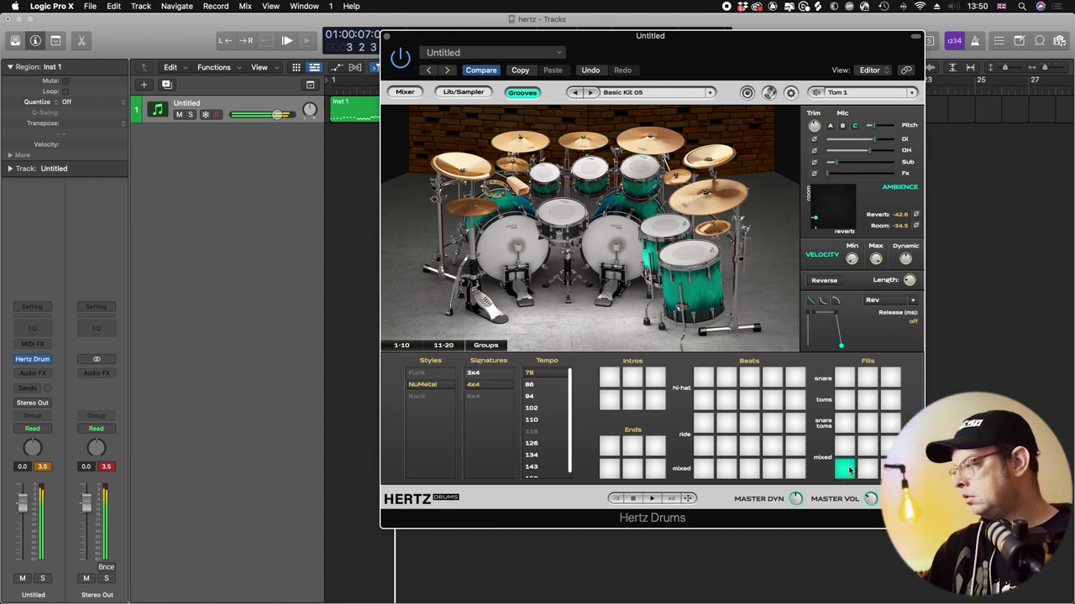
left_click(632, 499)
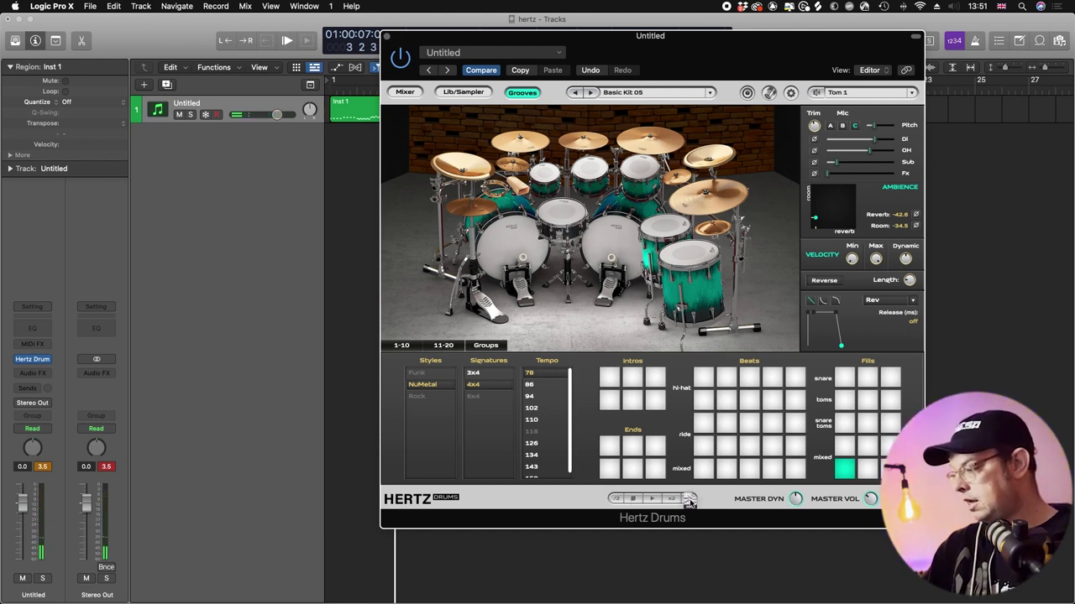
left_click_drag(688, 500, 340, 142)
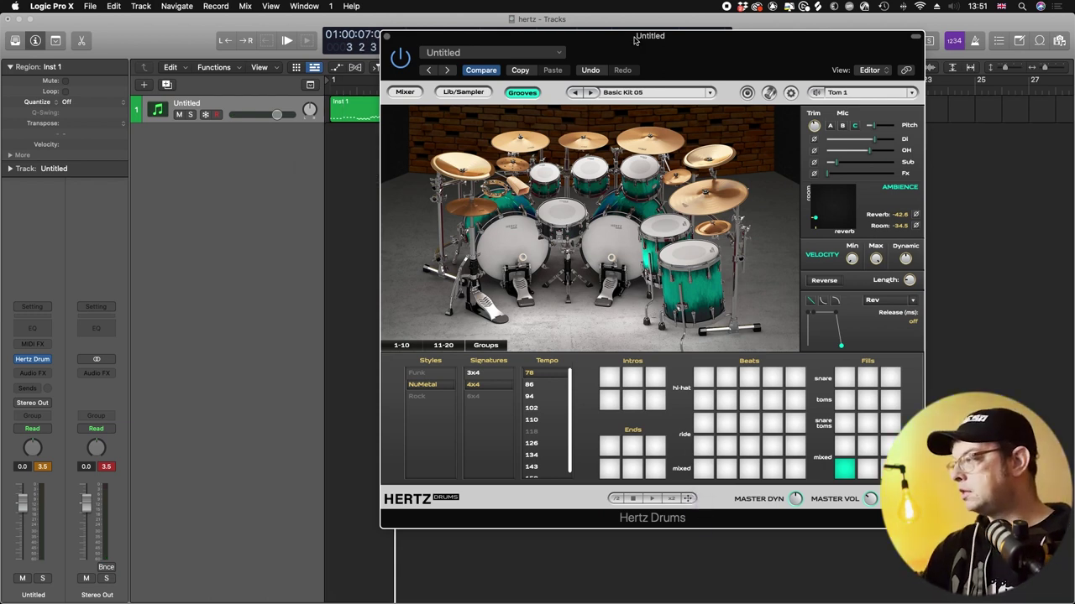
- Browse the kit presets of the Blue, Red, White and Hertz Metal Unlimited packs without loading another one
left_click(633, 94)
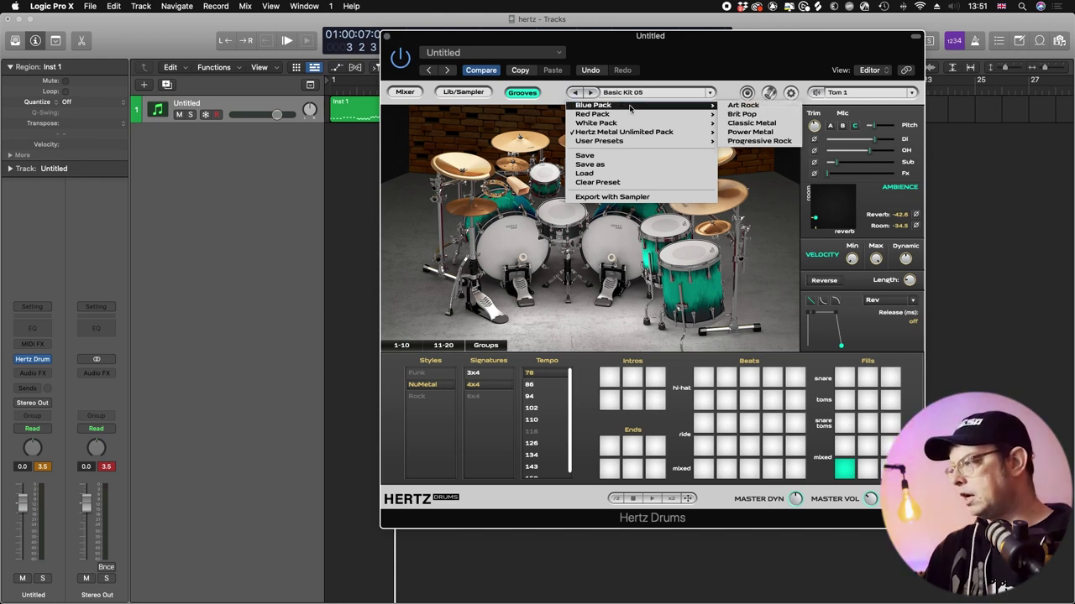
mouse_move(627, 110)
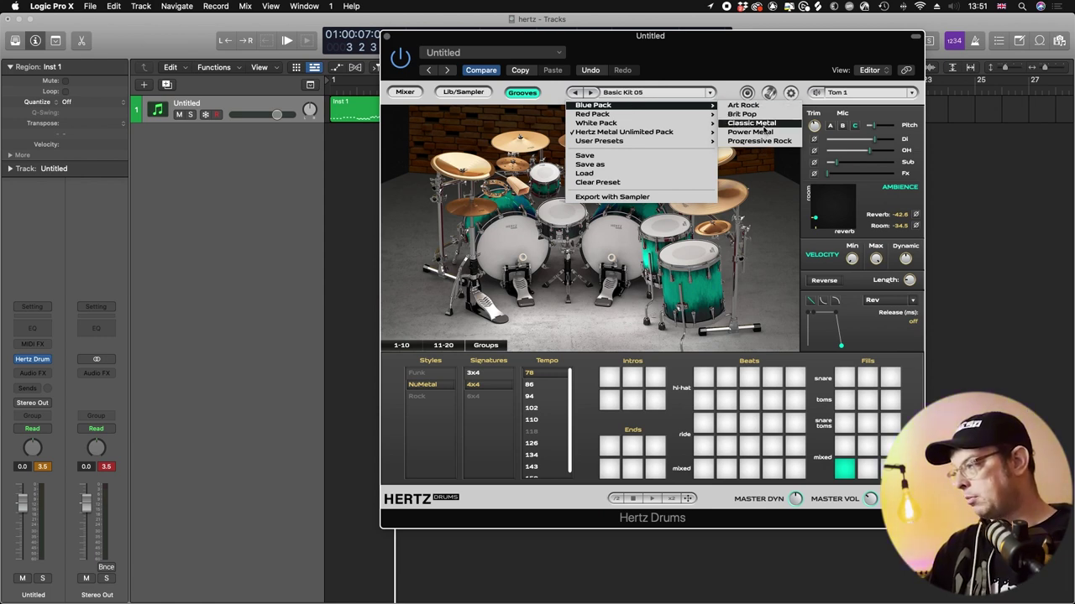
mouse_move(670, 113)
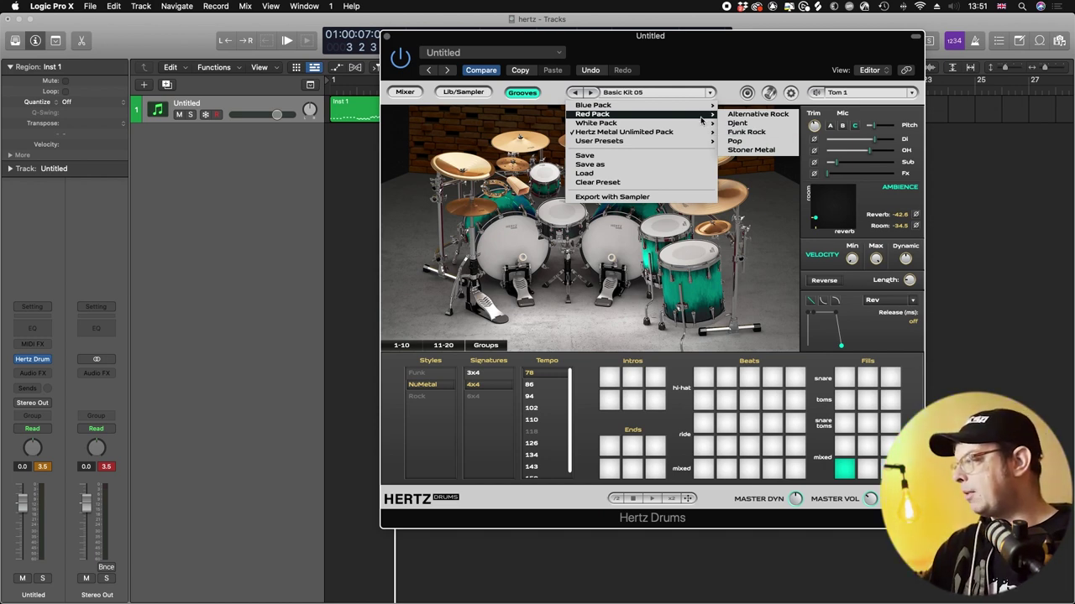
mouse_move(705, 123)
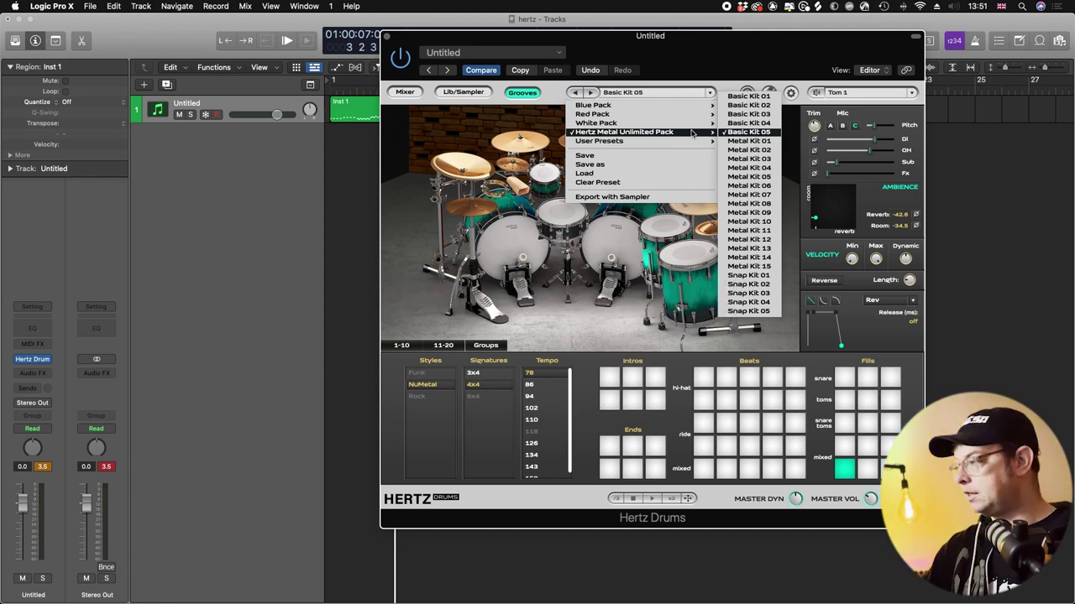
left_click(734, 82)
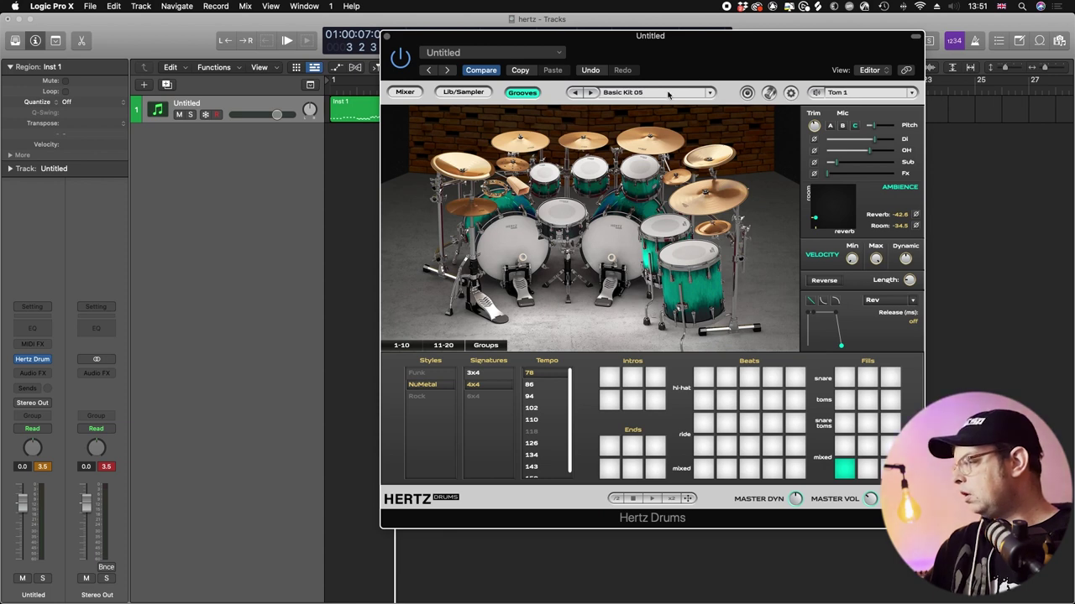
- Show the multi-output routing, and examine the MIDI mapping with its articulation names for the kicks, snare, E-Snare and toms
left_click(748, 92)
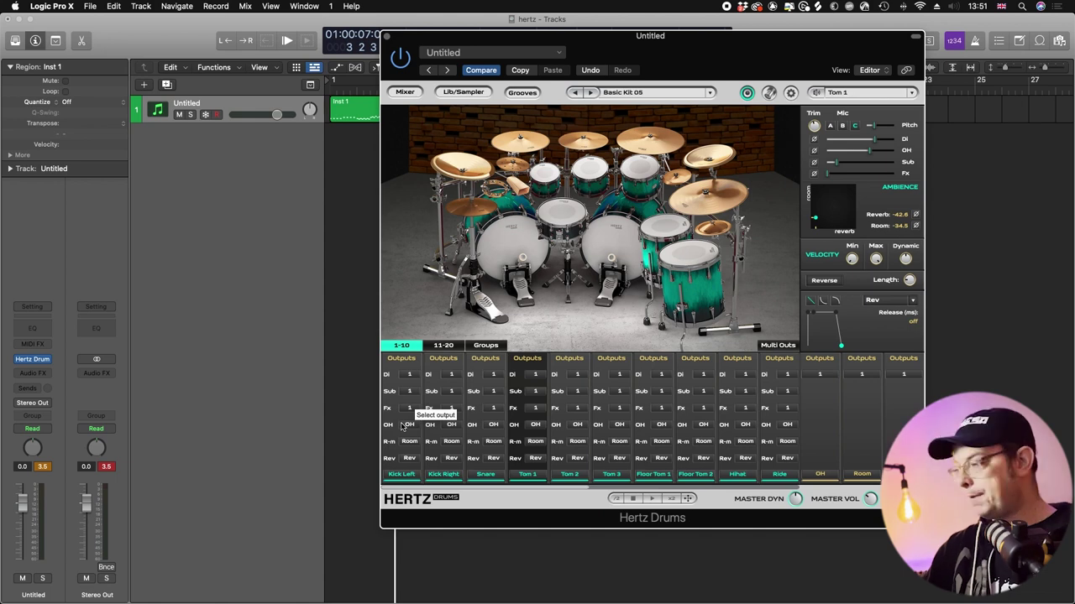
left_click(768, 93)
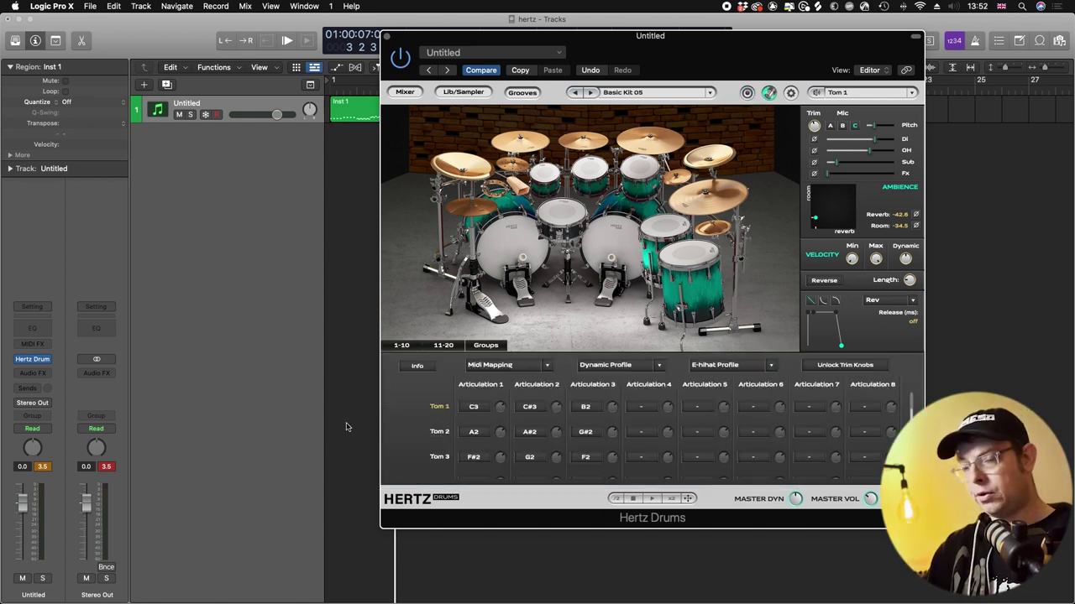
left_click(424, 367)
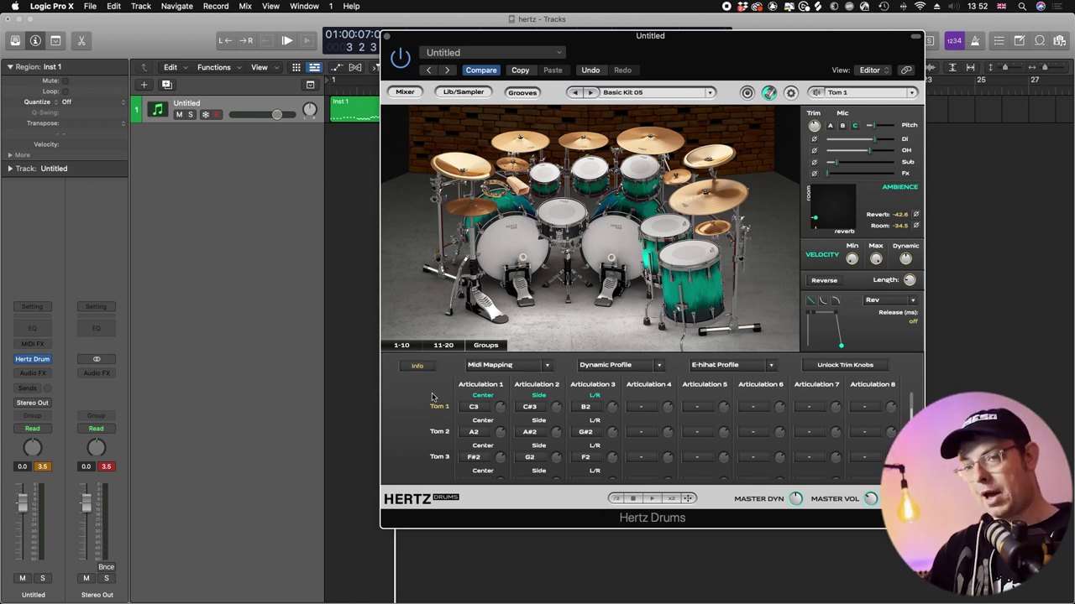
scroll(432, 397, "up", 3)
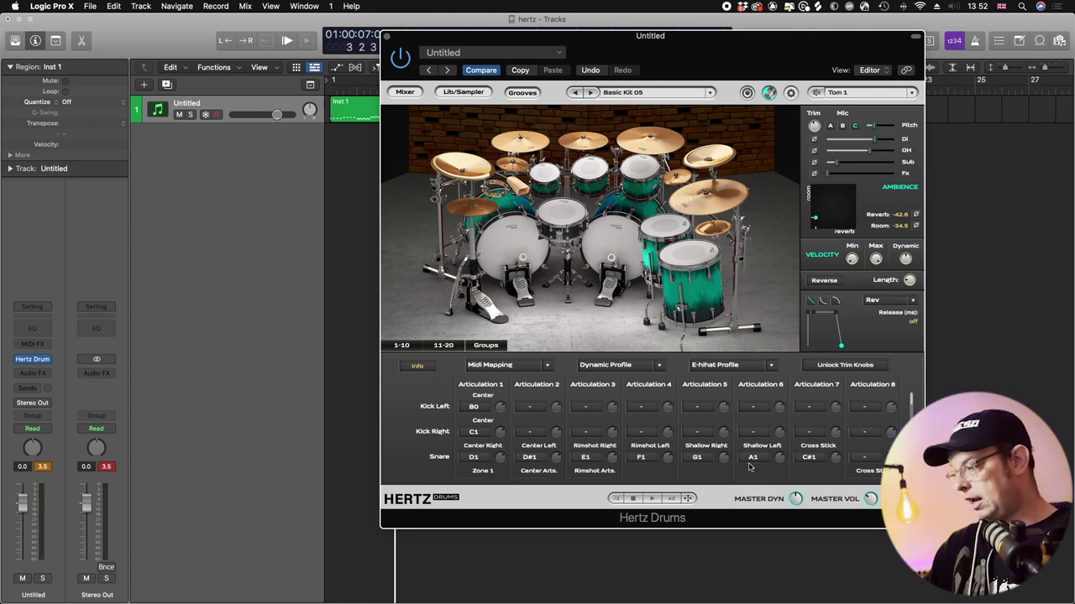
scroll(806, 468, "down", 2)
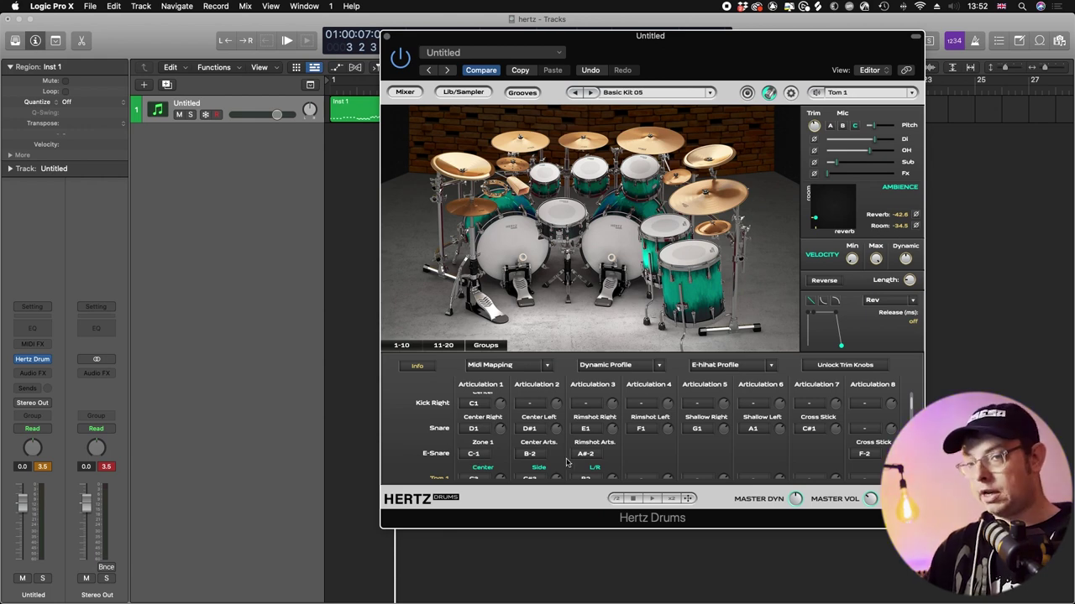
- Open the first Inst 1 region in the Piano Roll with the plugin window closed, and add an empty second track
left_click_drag(564, 37, 693, 27)
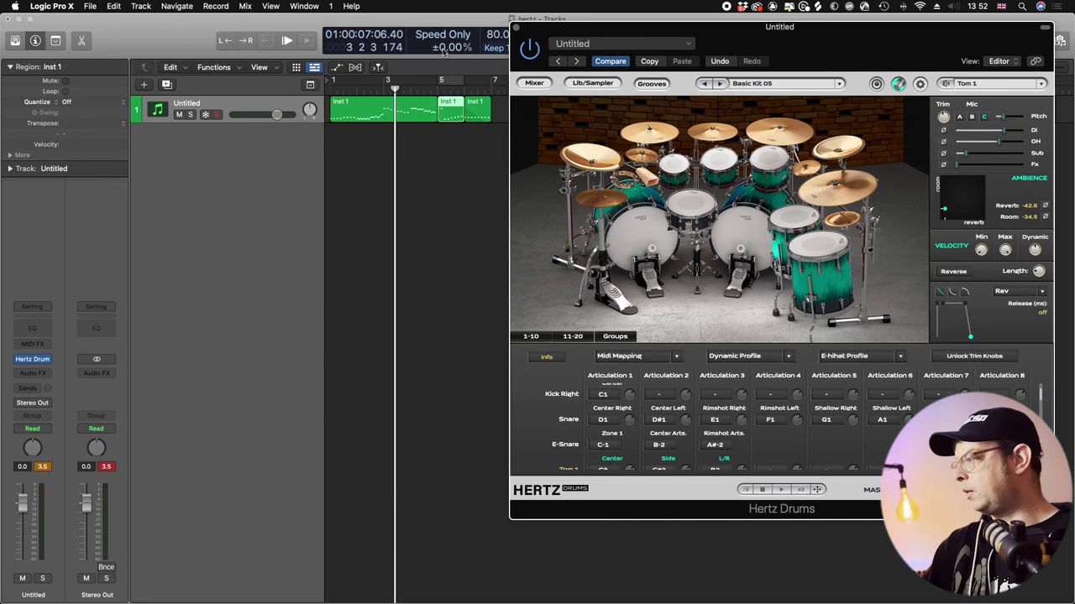
double_click(355, 105)
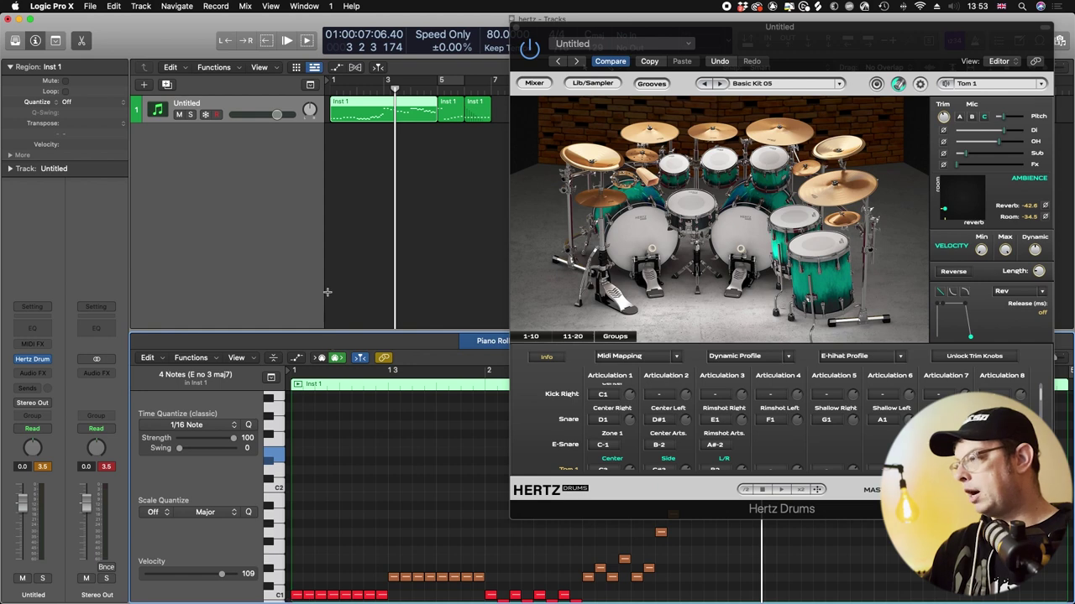
double_click(323, 244)
left_click(518, 18)
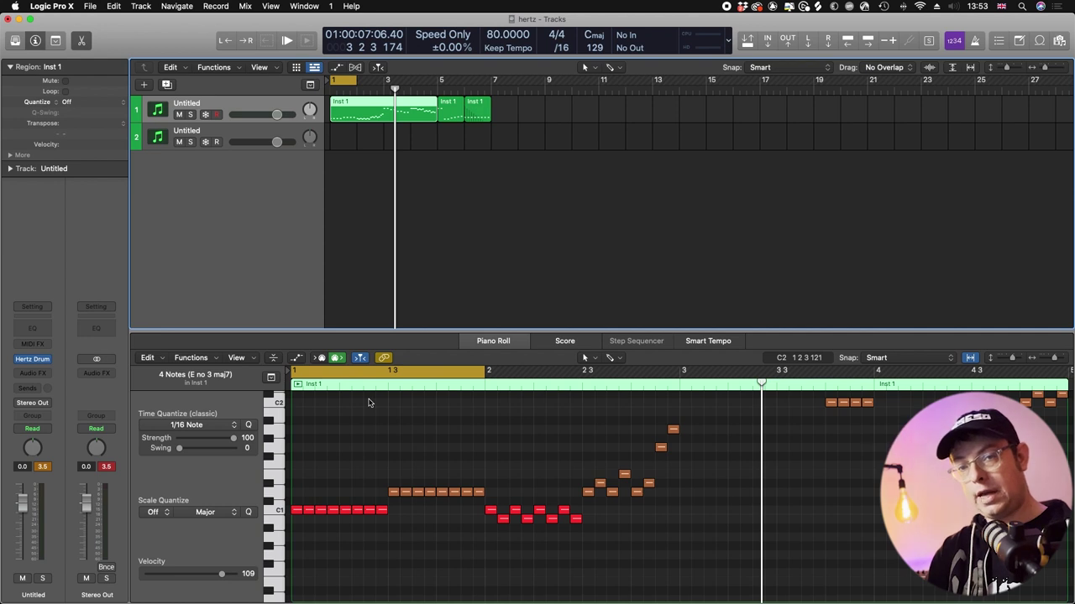
- Play bar 1 of the first region, and play bar 2 and bars 1–2 with the cycle range set around them
key("space")
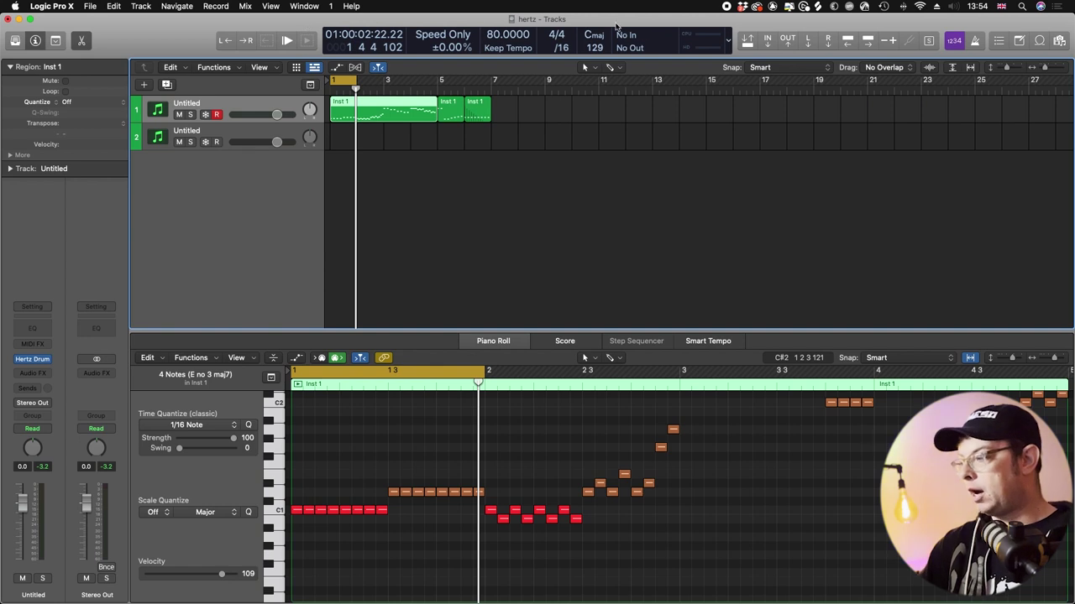
left_click_drag(360, 81, 384, 81)
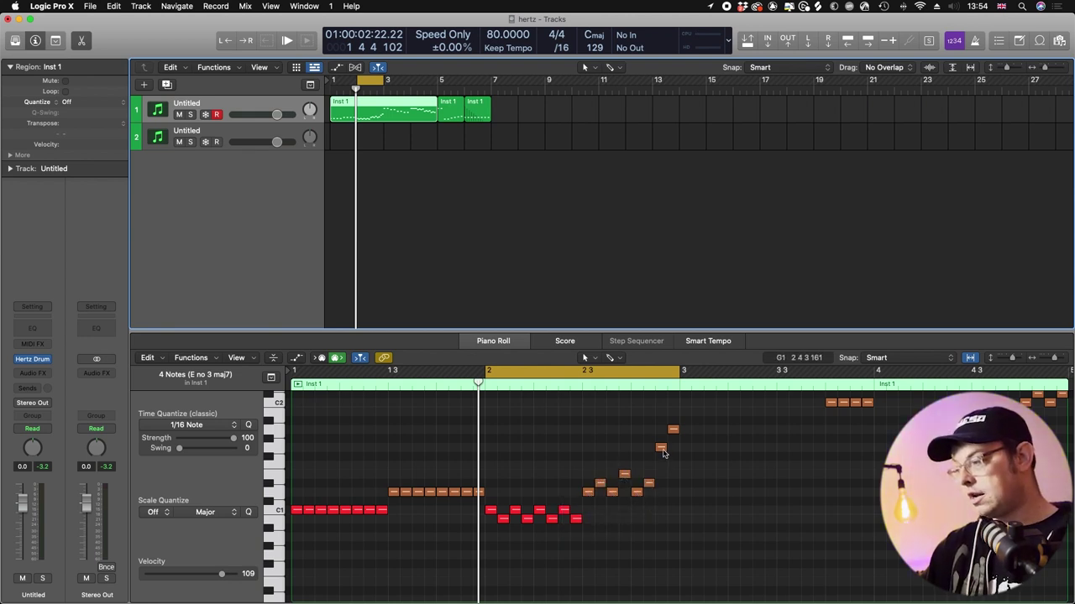
left_click_drag(660, 448, 648, 483)
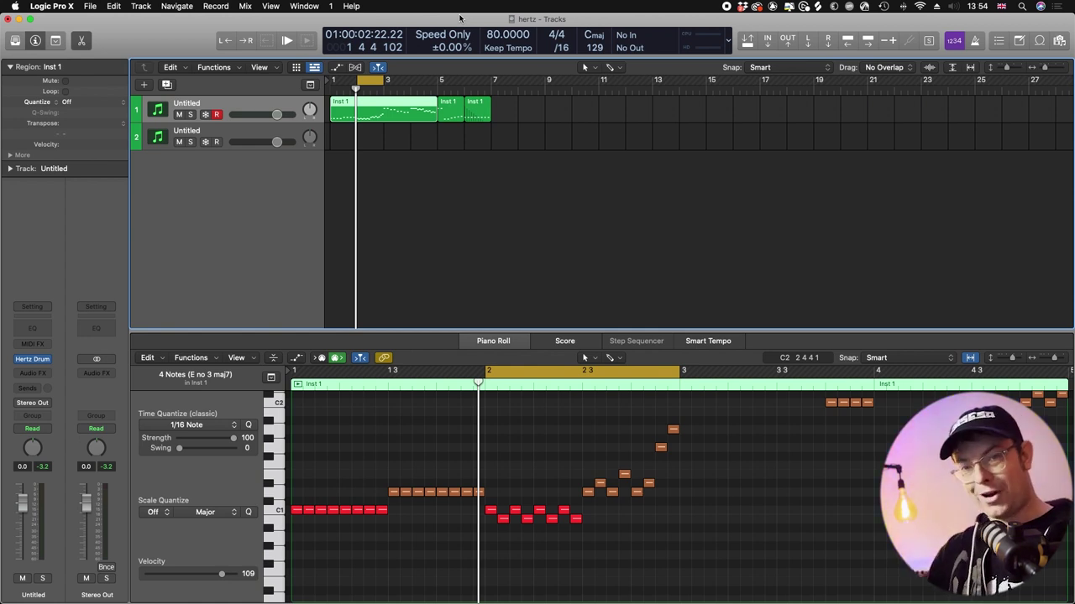
key("space")
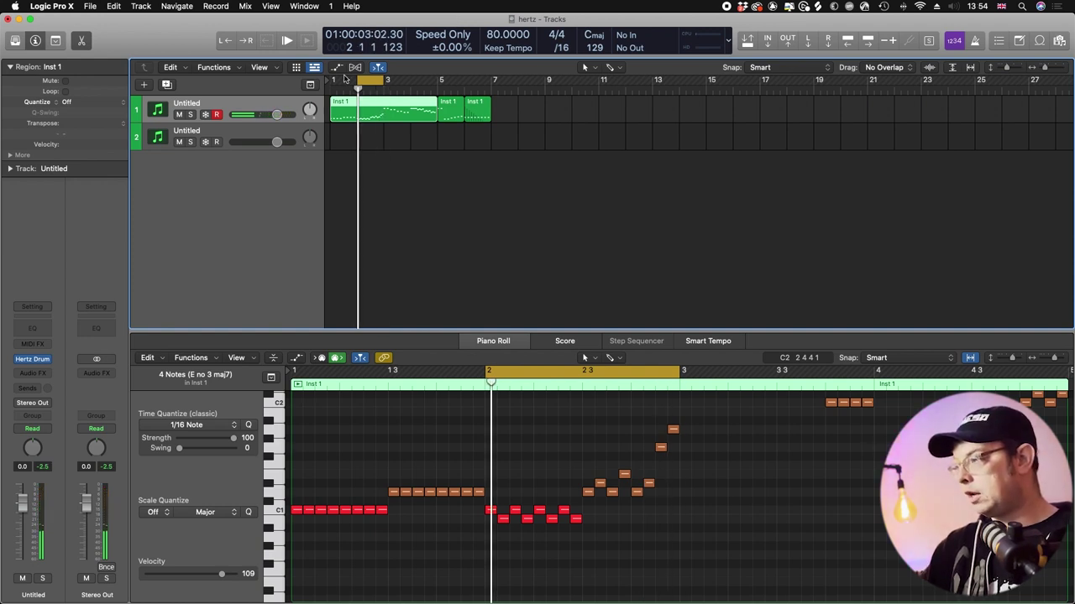
left_click_drag(333, 80, 387, 84)
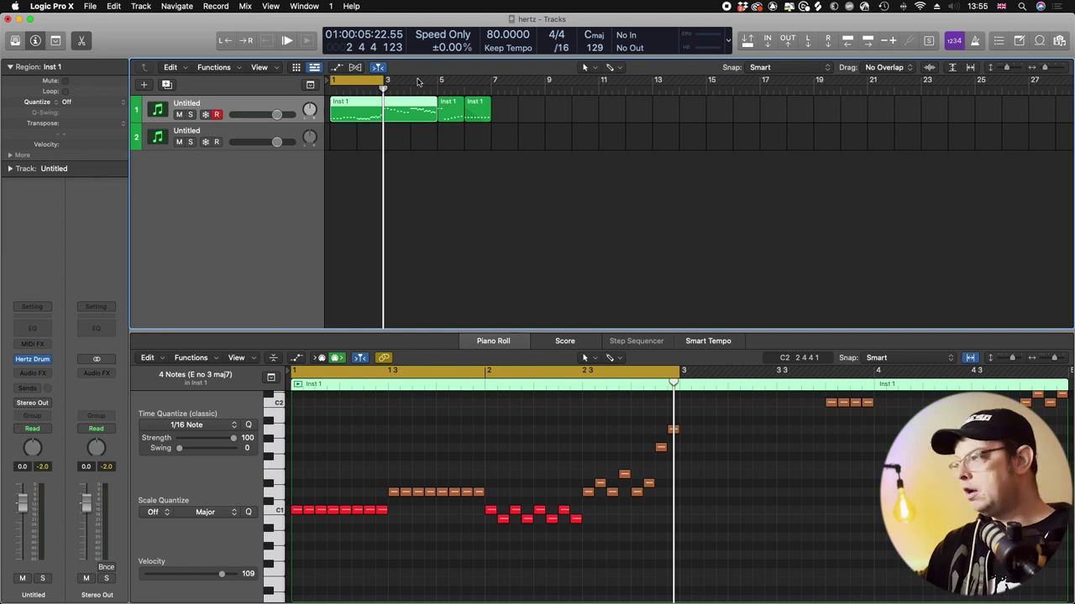
- Set the cycle range to bars 3 and 4, and examine the tom notes there in the Piano Roll
scroll(571, 537, "up", 5)
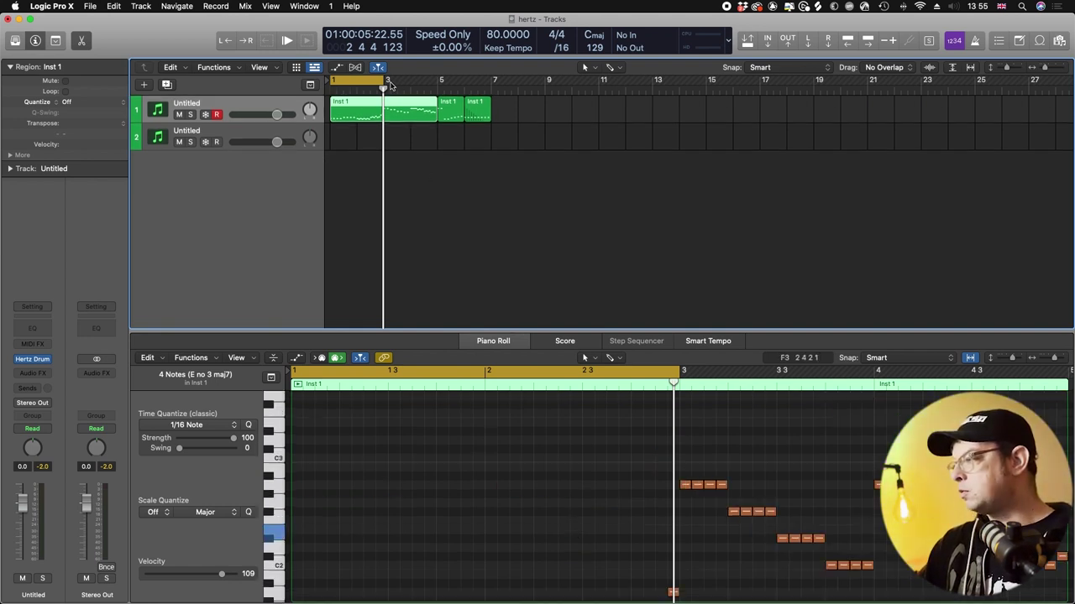
left_click_drag(392, 84, 437, 84)
scroll(609, 496, "right", 3)
scroll(609, 495, "right", 5)
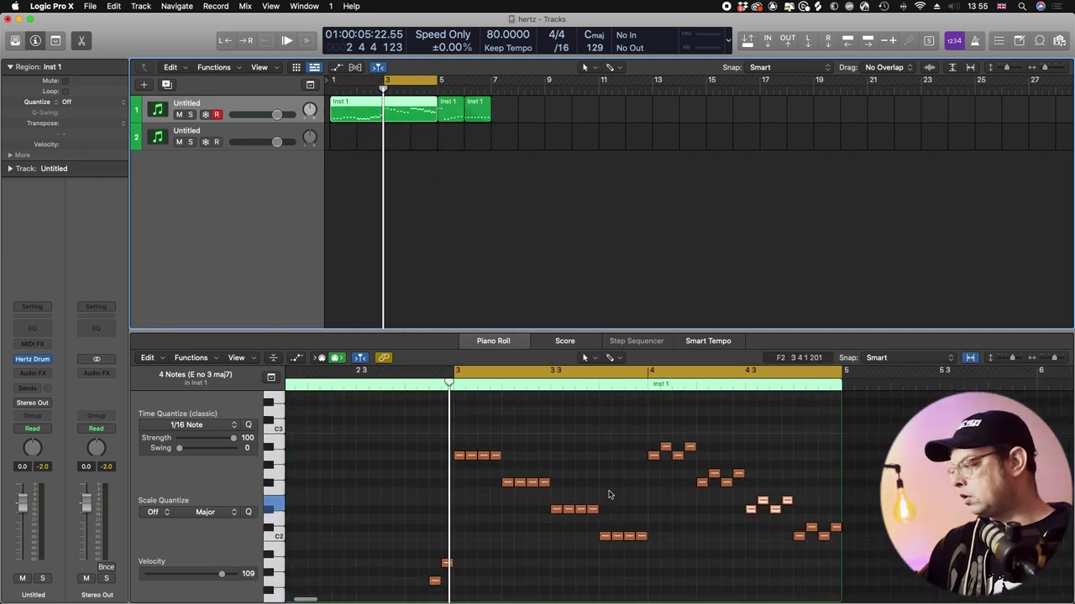
scroll(355, 444, "down", 2)
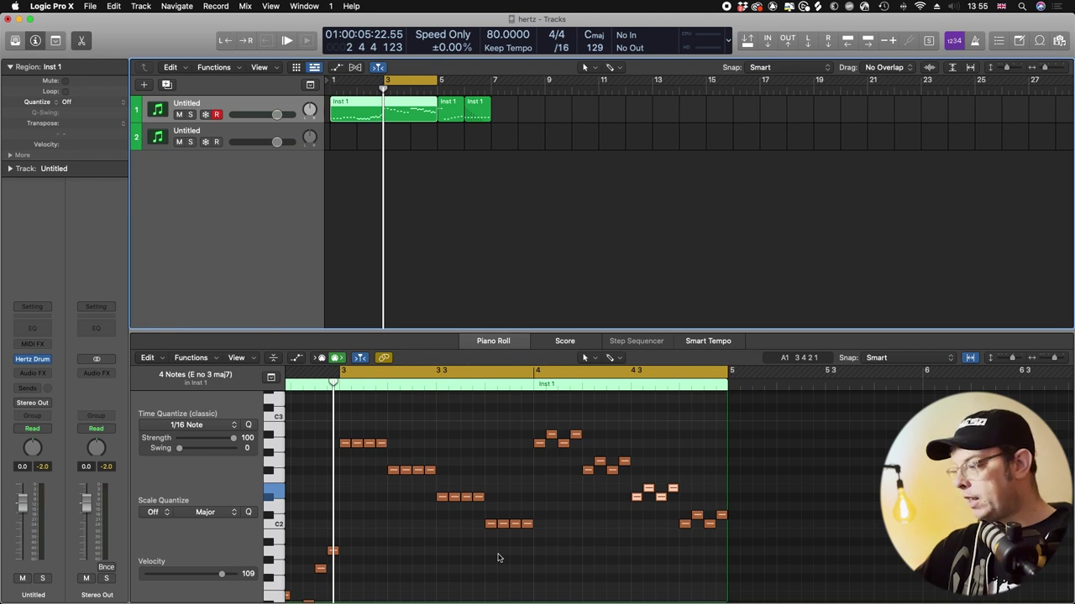
- Examine the MIDI mapping of the toms, floor toms, hi-hat, E-HiHat and ride in the Hertz Drums plugin
scroll(497, 559, "down", 1)
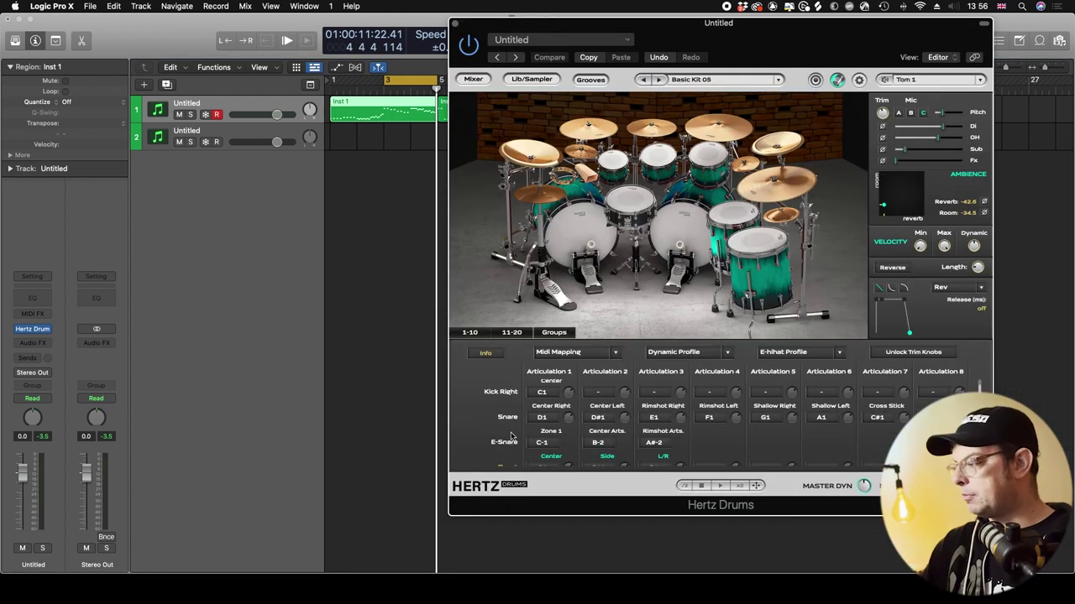
scroll(511, 436, "down", 5)
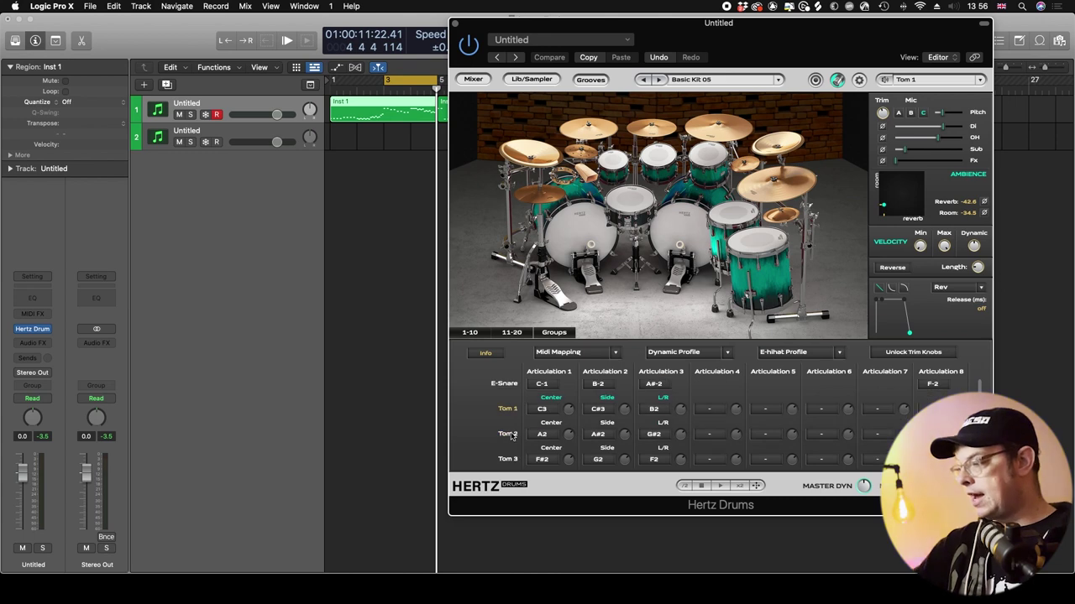
scroll(512, 435, "down", 4)
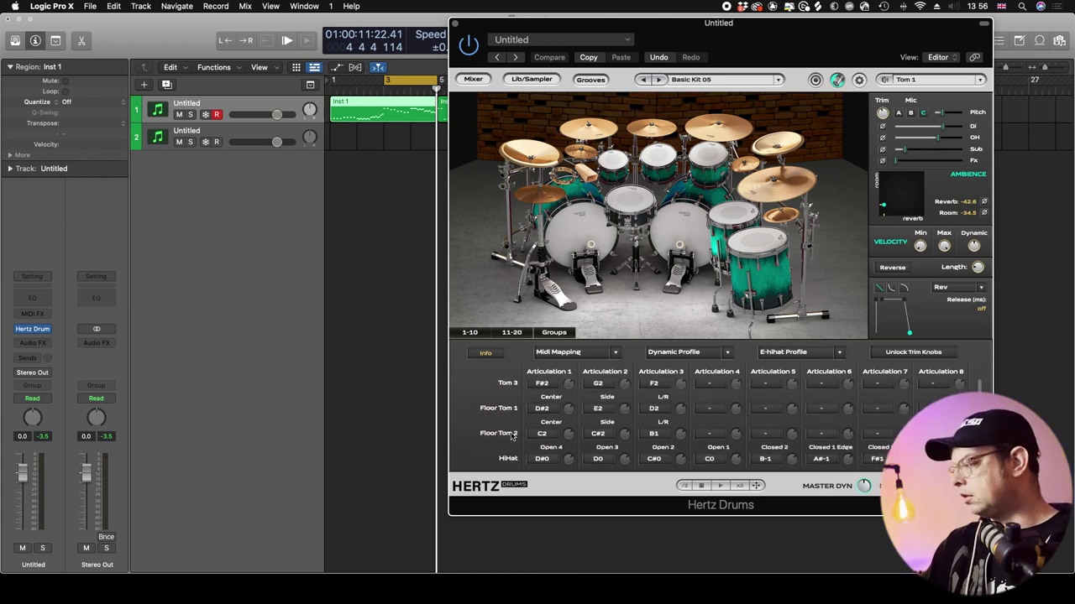
scroll(511, 436, "down", 3)
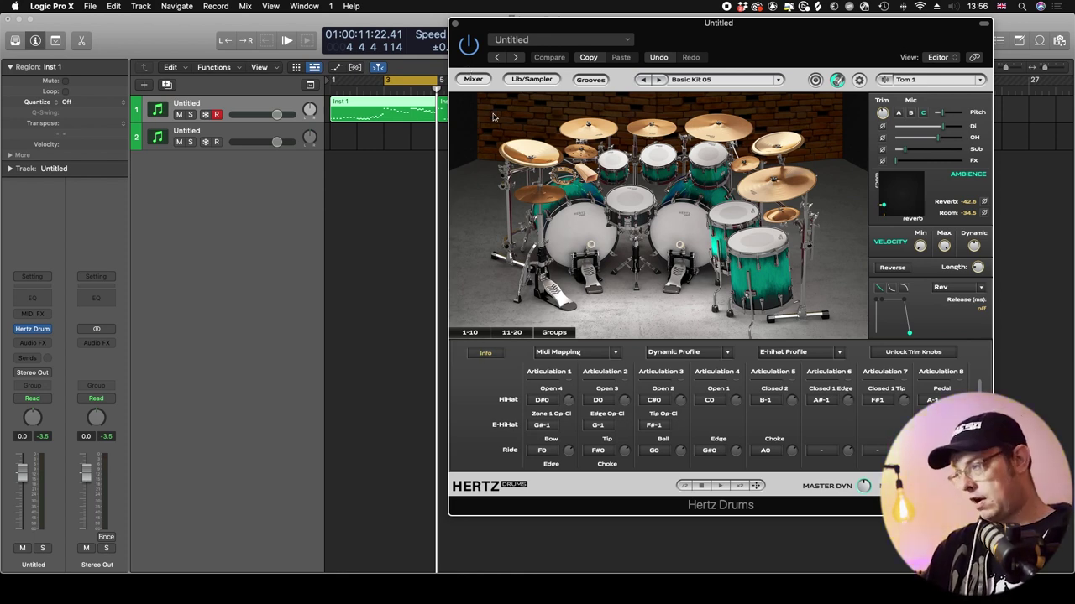
- Set the cycle range to bars 5 and 6, open the bar 5 region in the Piano Roll, and close the plugin window
left_click_drag(477, 28, 549, 24)
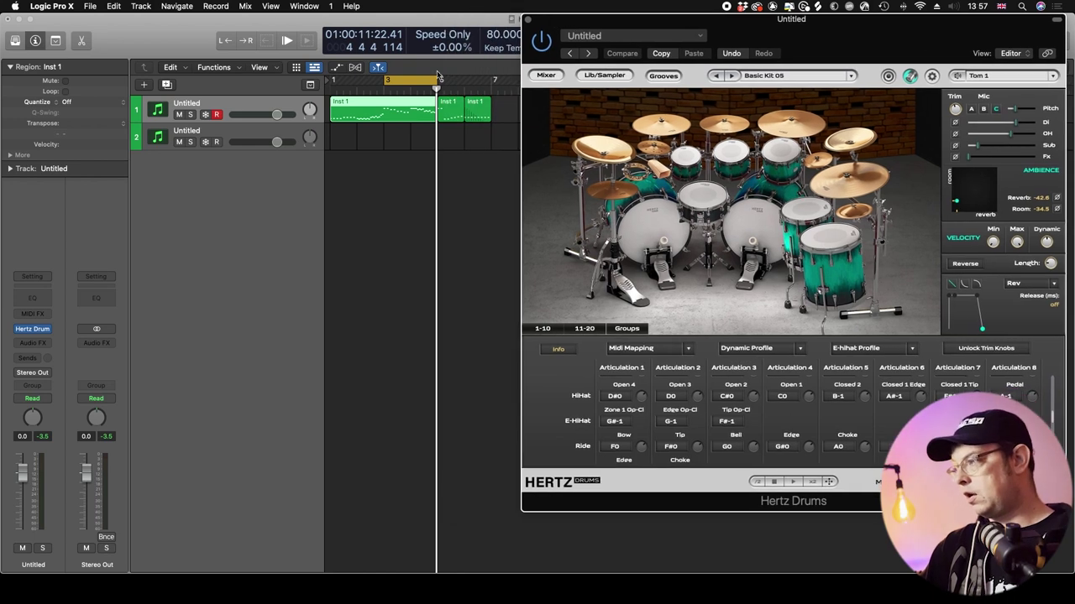
left_click_drag(438, 81, 489, 83)
left_click(448, 104)
double_click(448, 105)
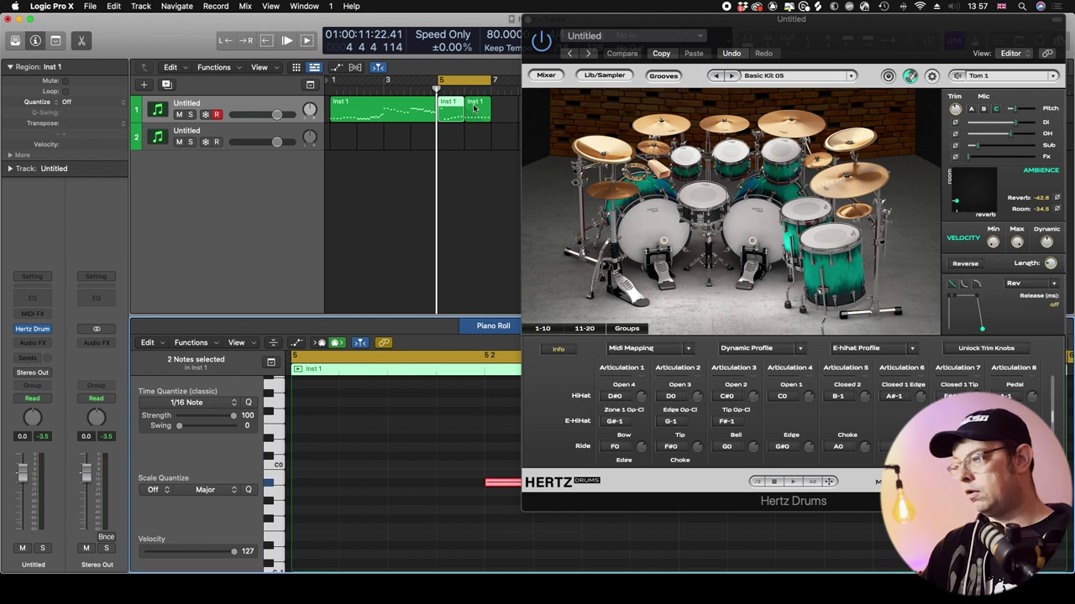
left_click(531, 24)
key("super+w")
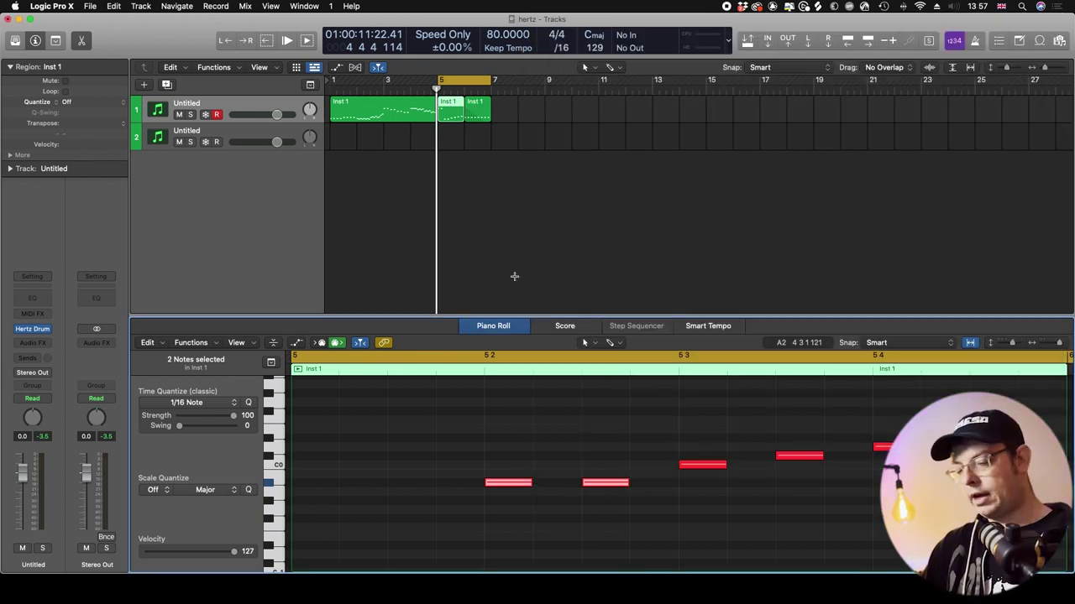
key("z")
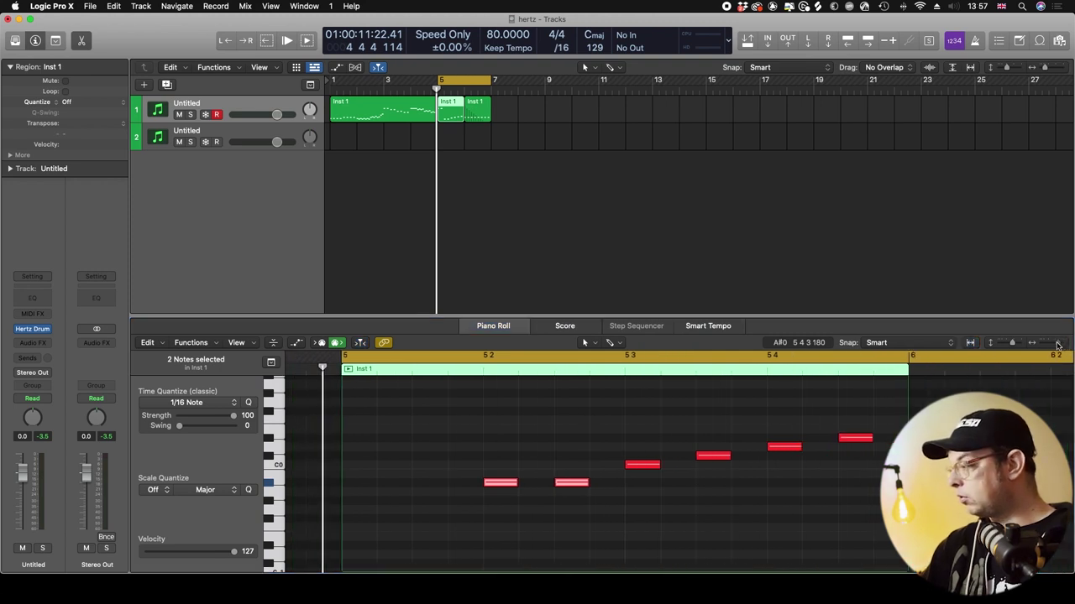
- Examine the notes of the bar 5 region, and play bar 5 with the cycle range set around it
scroll(684, 480, "down", 5)
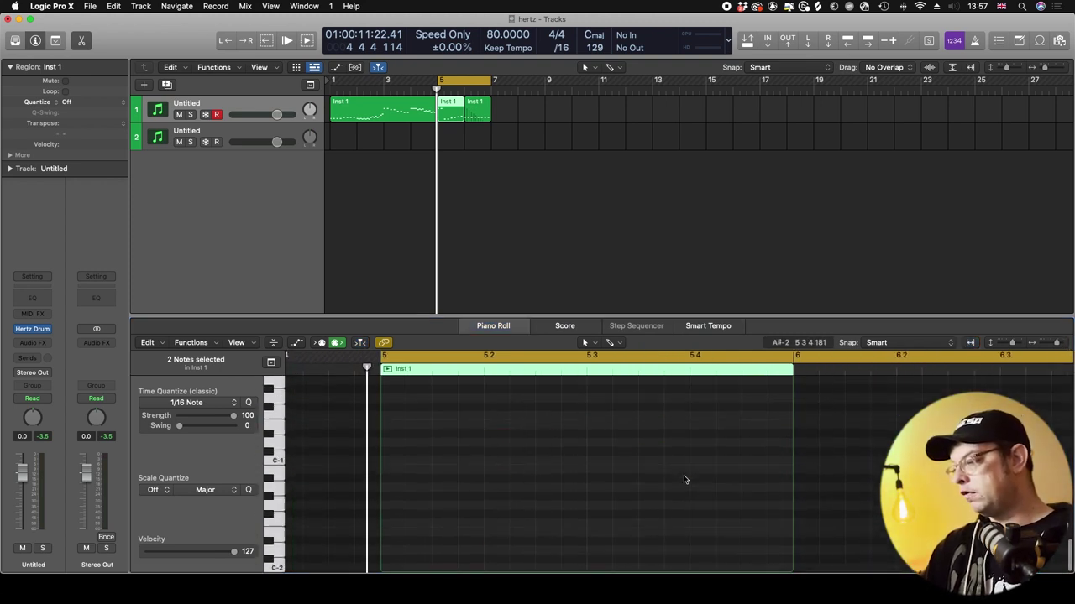
scroll(684, 479, "up", 8)
scroll(684, 479, "up", 6)
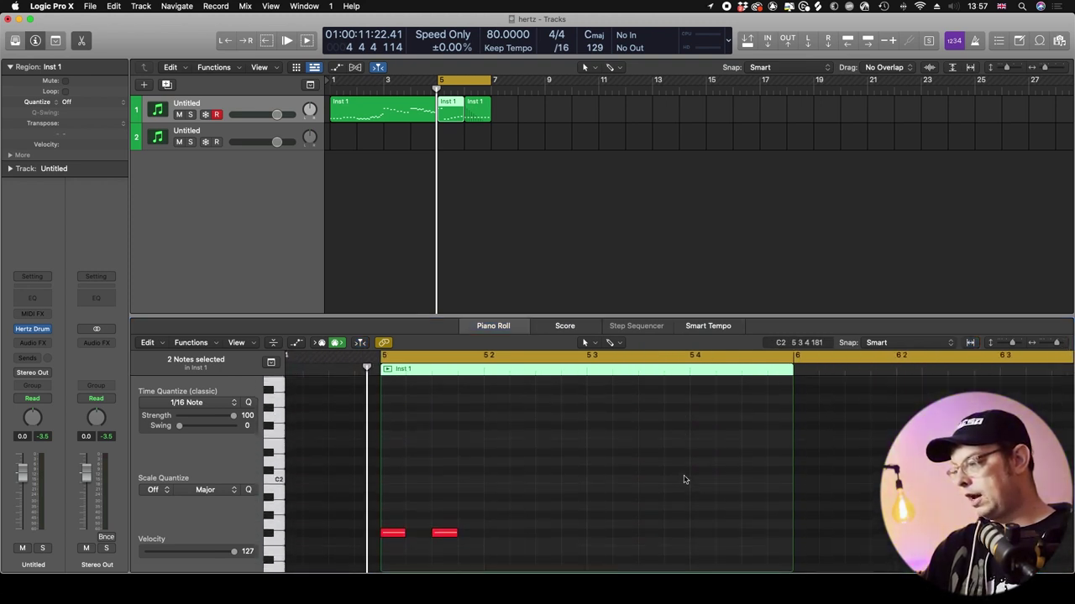
scroll(684, 479, "down", 5)
left_click(450, 109)
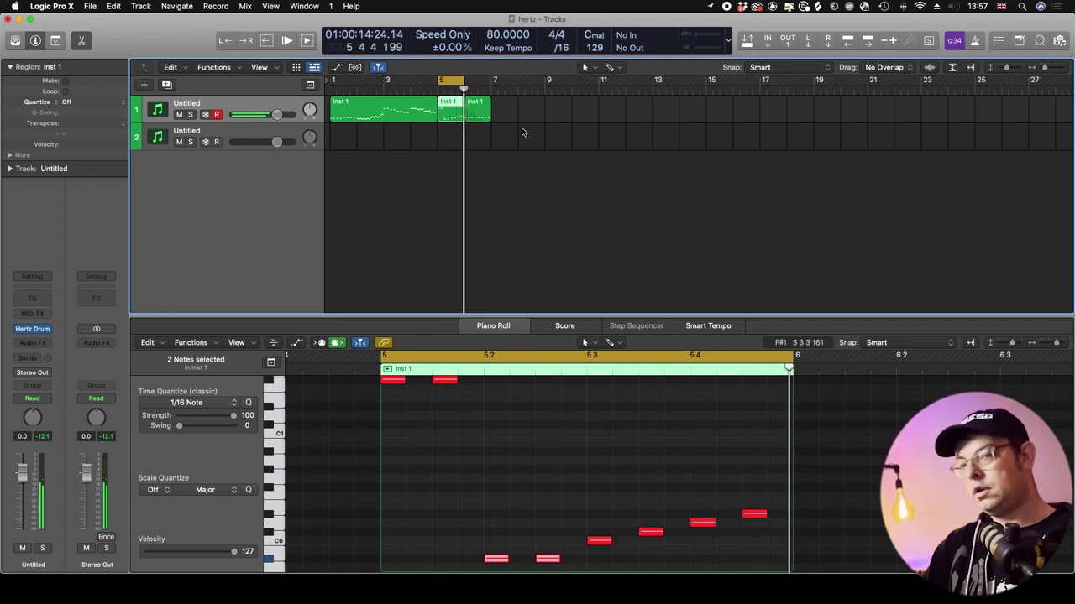
scroll(423, 471, "up", 2)
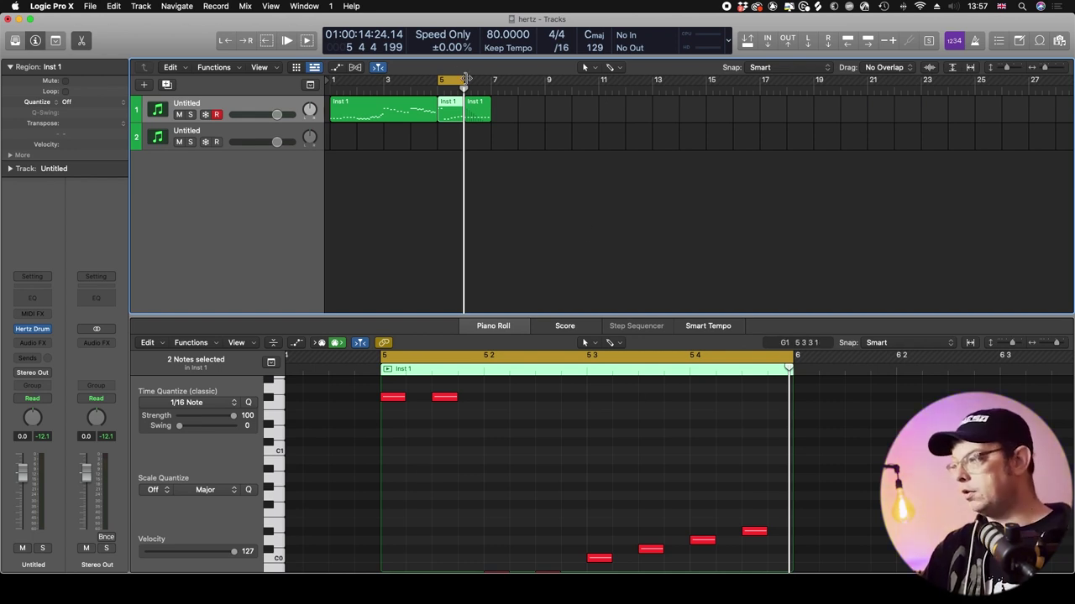
- Set the cycle range to bar 6, open its region in the Piano Roll, and show its Modulation automation
left_click_drag(457, 80, 493, 82)
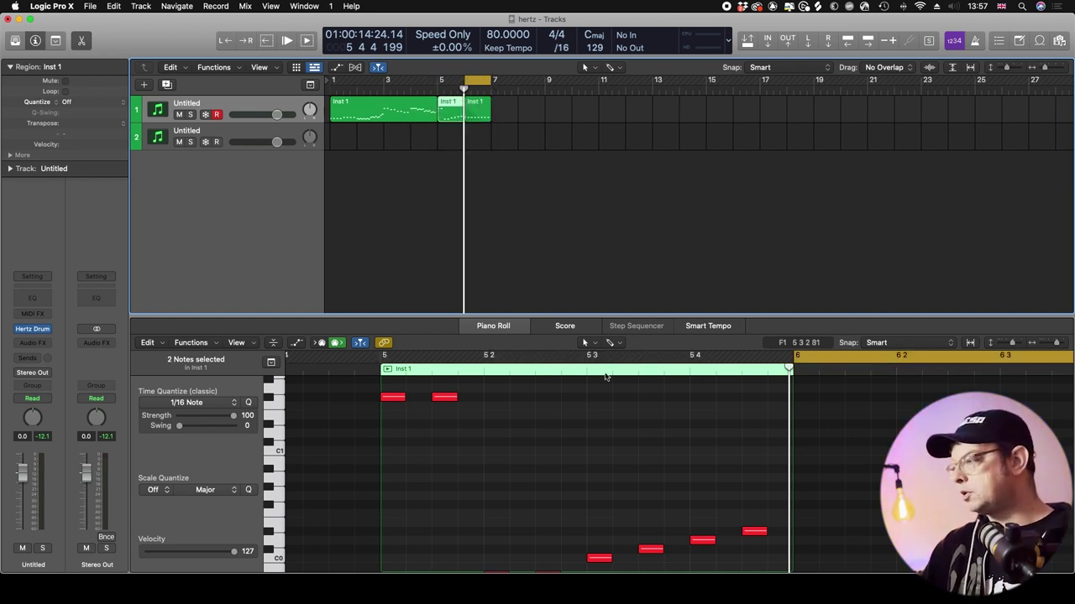
key("super+t")
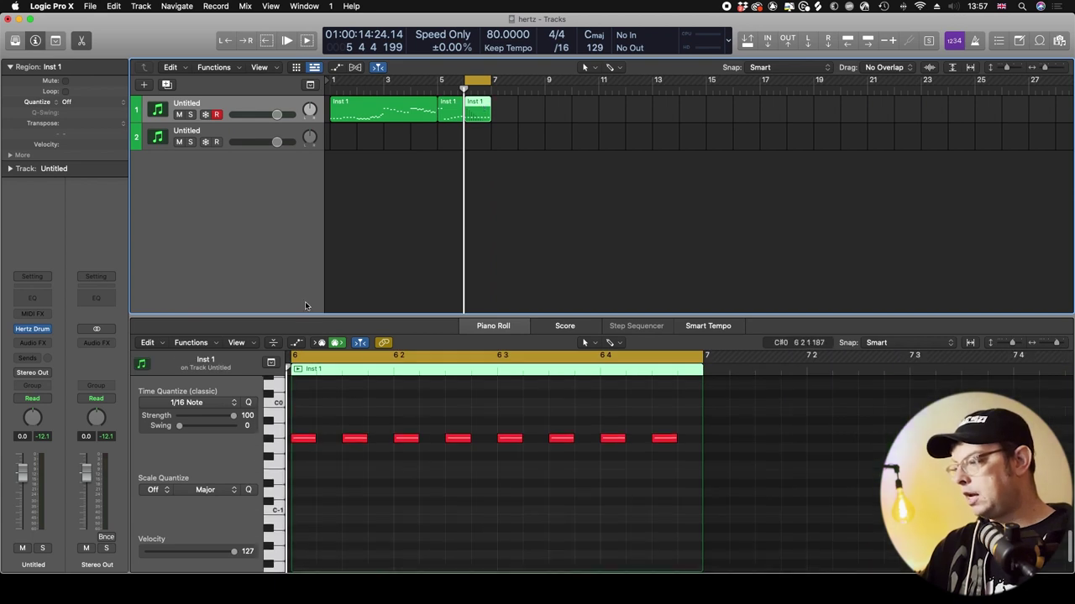
left_click(296, 343)
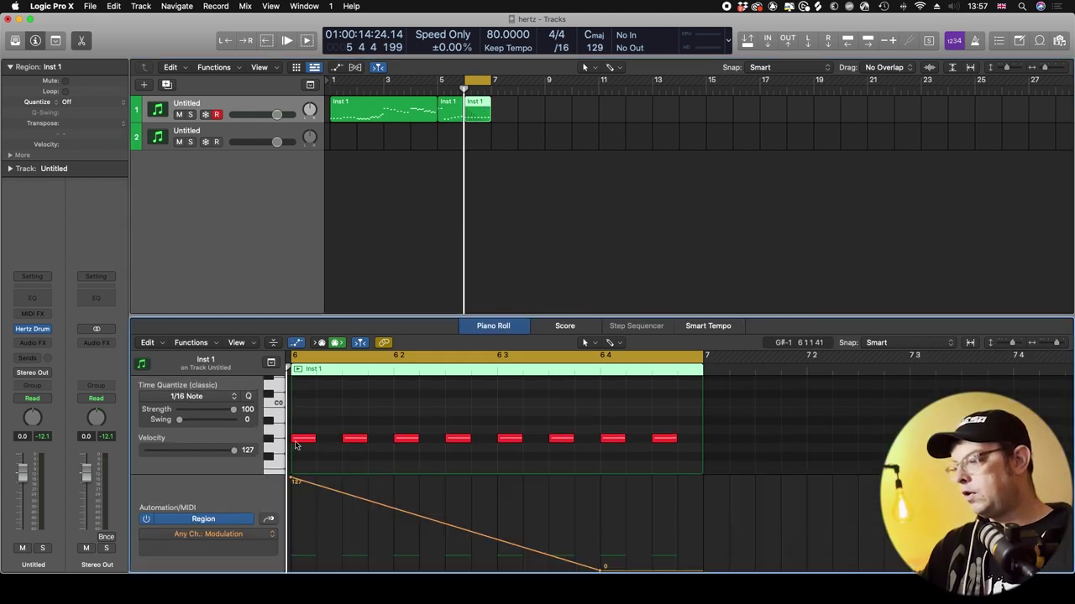
- Check the E-HiHat note mapping in the Hertz Drums plugin, close the plugin window, and play bar 6
left_click(32, 330)
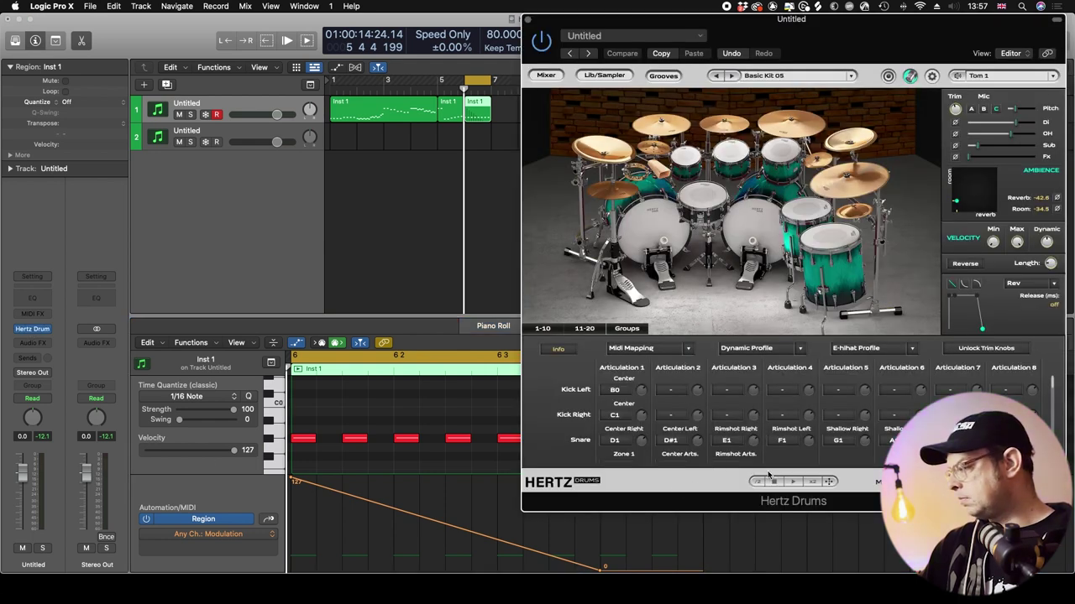
scroll(813, 460, "down", 5)
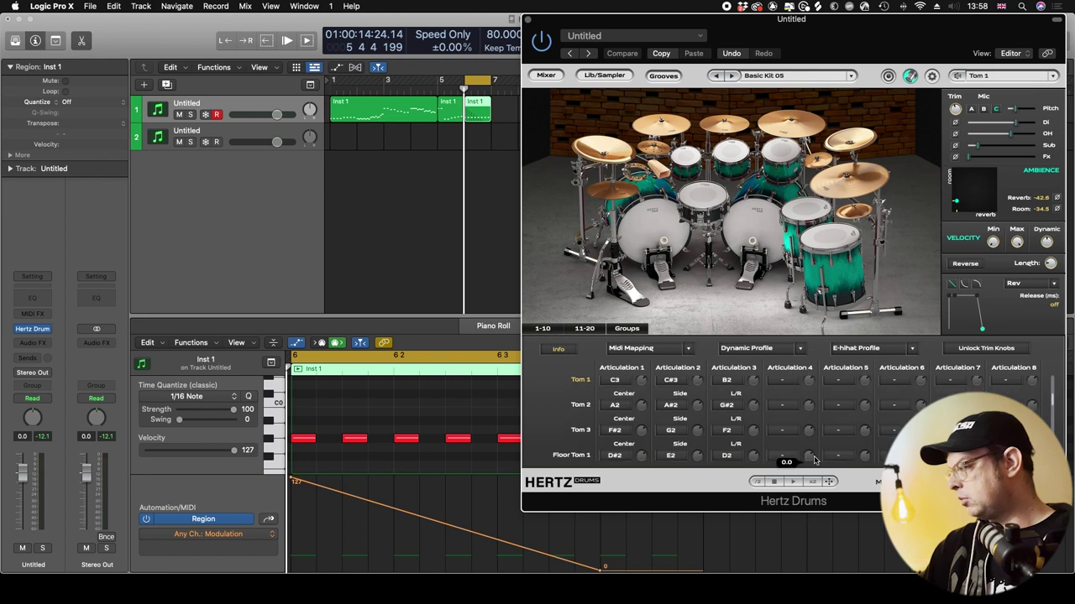
scroll(814, 460, "down", 3)
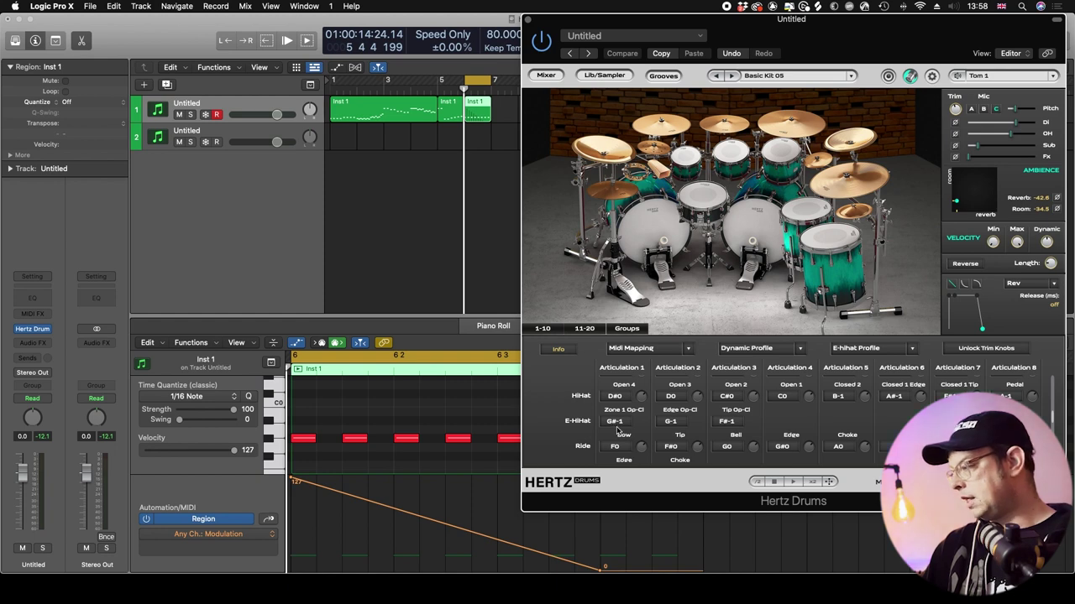
left_click(527, 20)
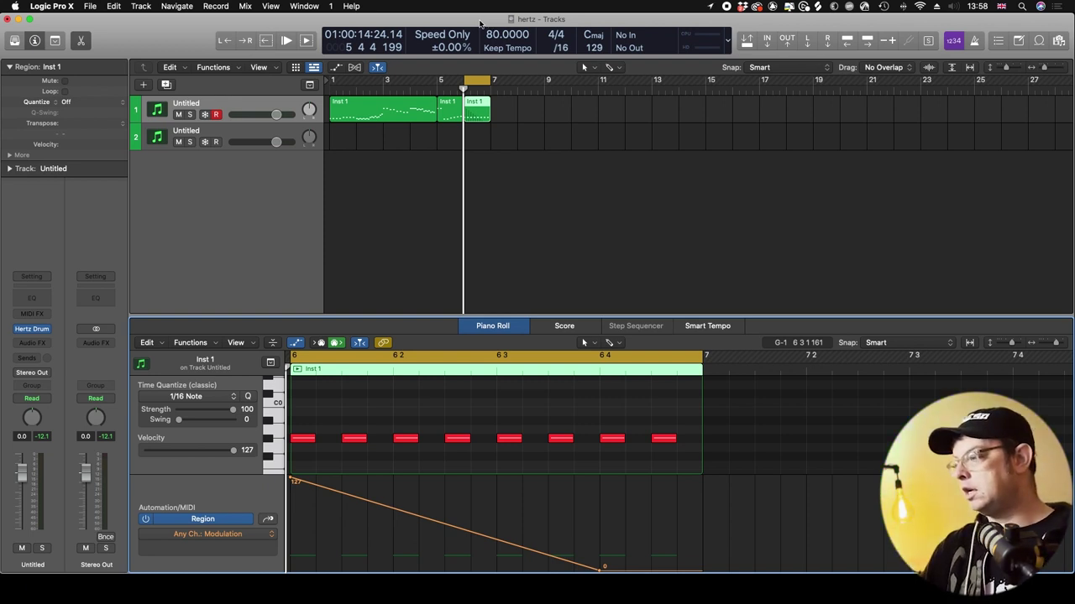
key("space")
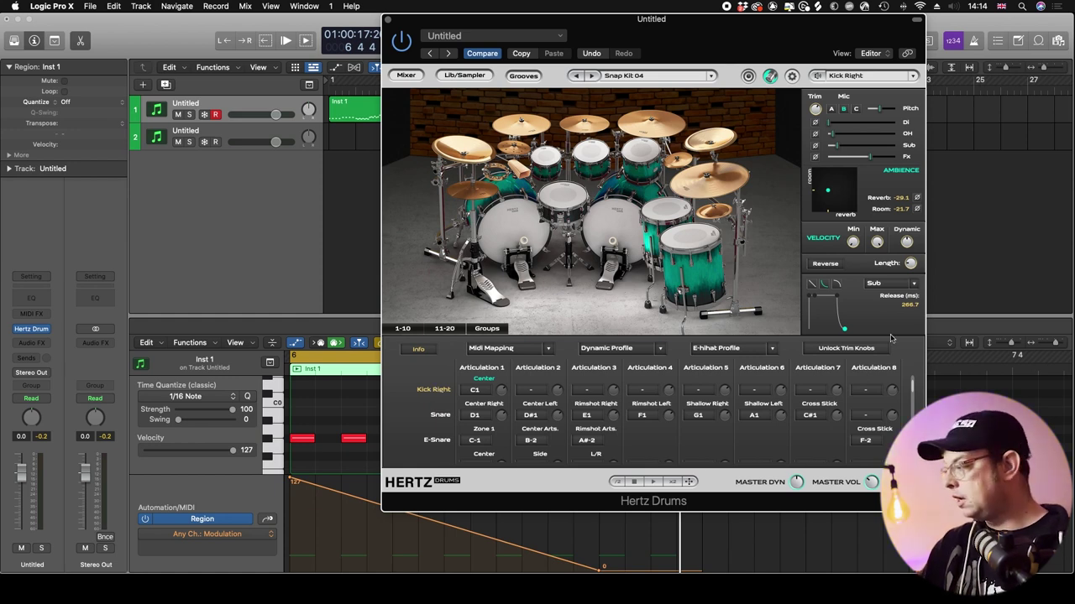
- Unlock the trim knobs, try a volume of 5.8 on the snare's Center Left articulation, and reset that volume
left_click(866, 351)
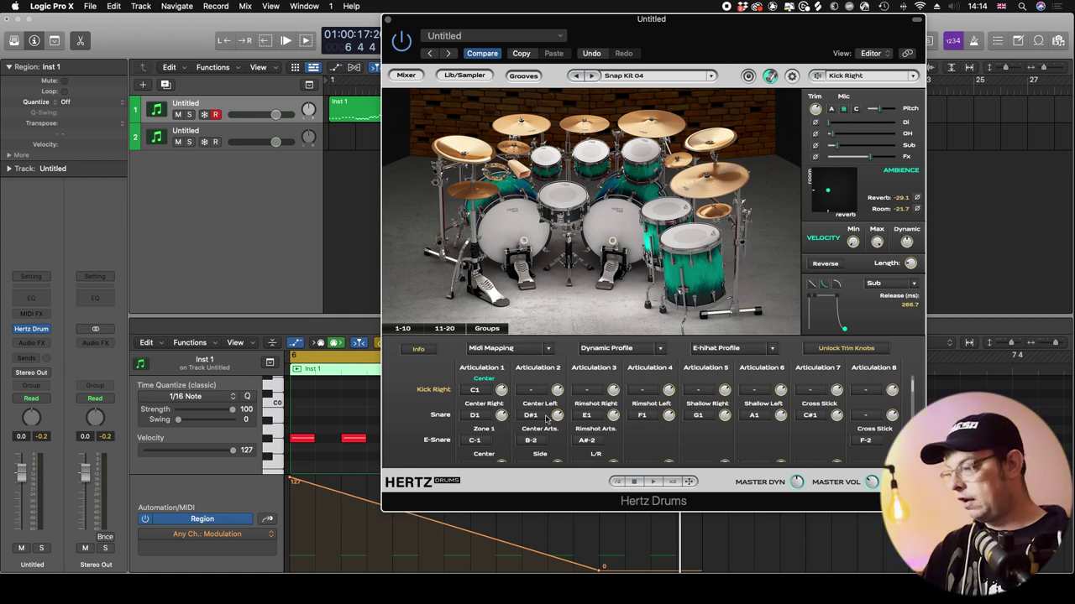
mouse_move(557, 418)
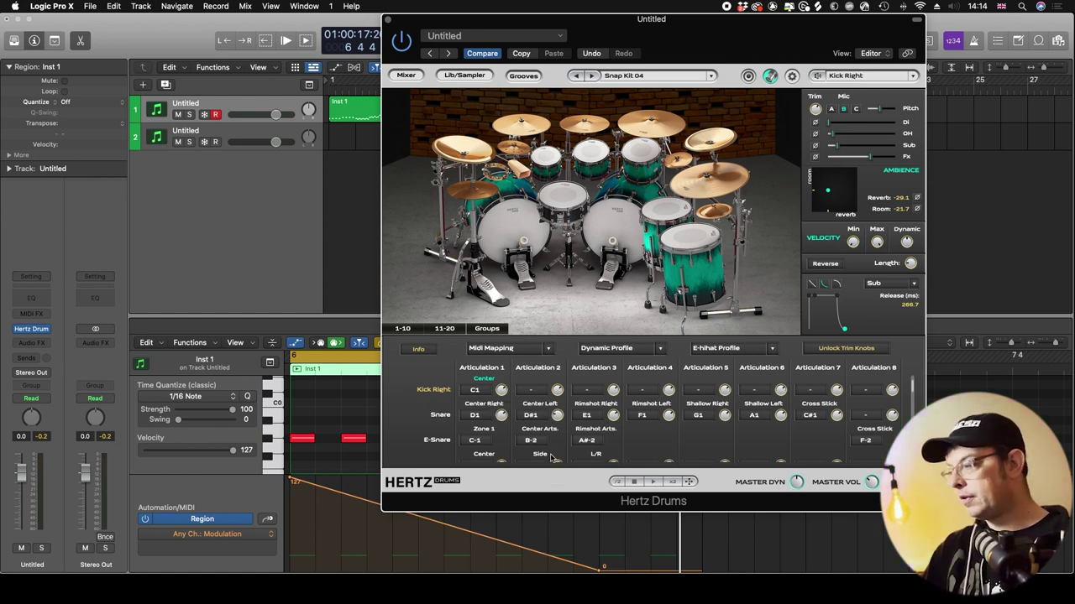
left_click_drag(557, 420, 561, 313)
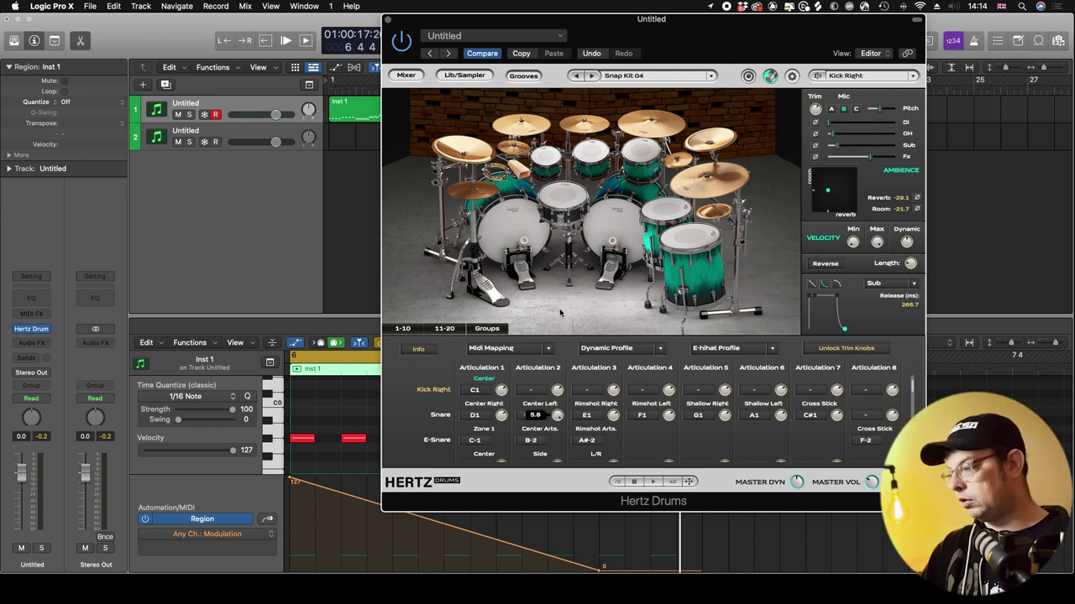
left_click_drag(558, 425, 558, 418)
left_click(561, 421, "alt")
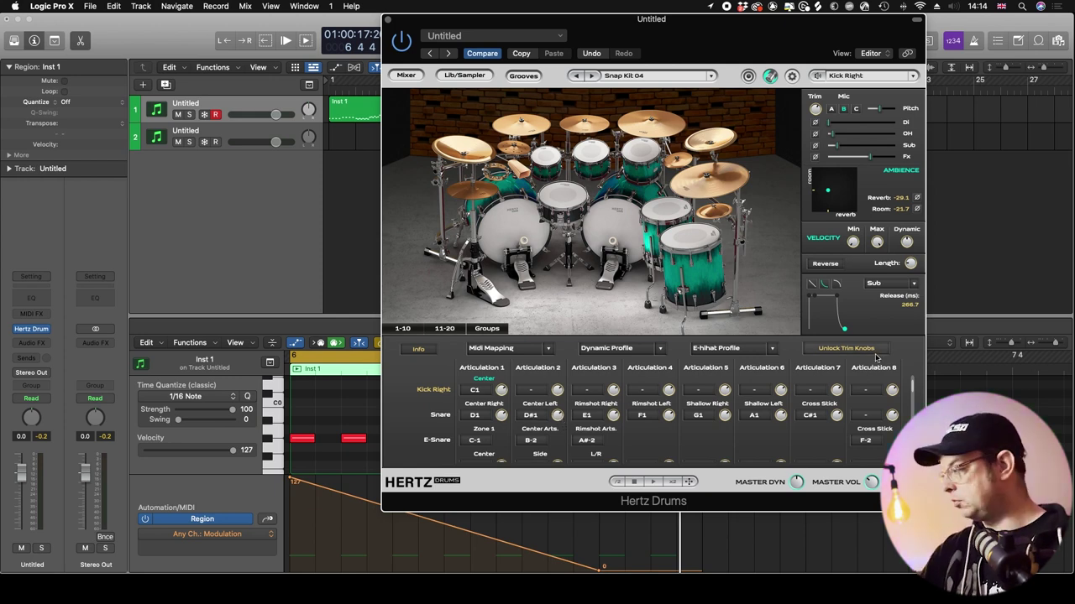
- Examine the note assignments and articulation volume knobs of the toms, hi-hats, ride and crashes with the trim knobs locked
scroll(724, 383, "down", 2)
scroll(724, 382, "down", 8)
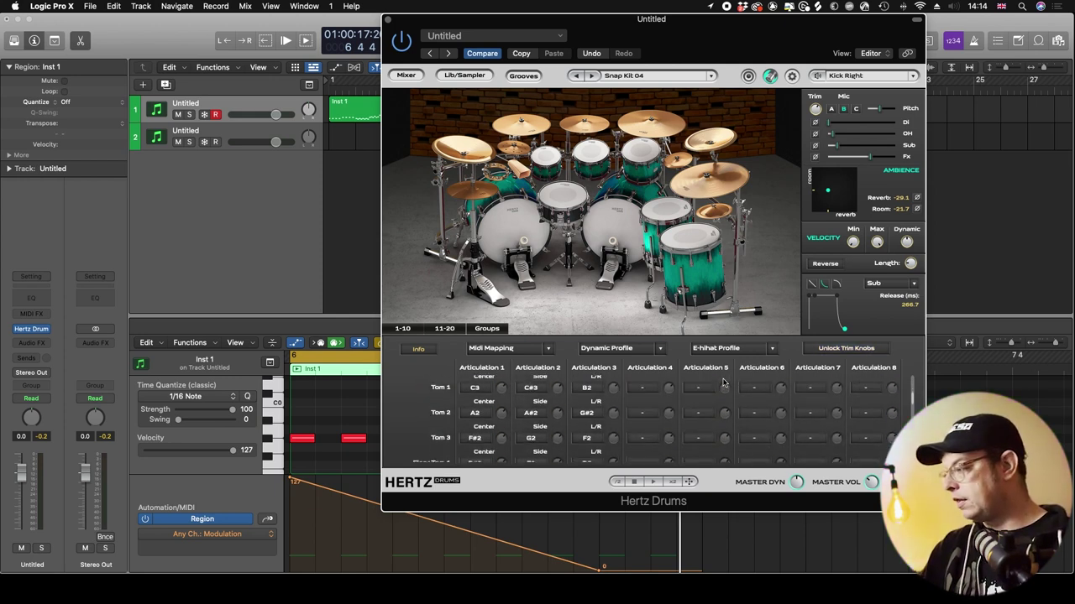
scroll(724, 383, "up", 1)
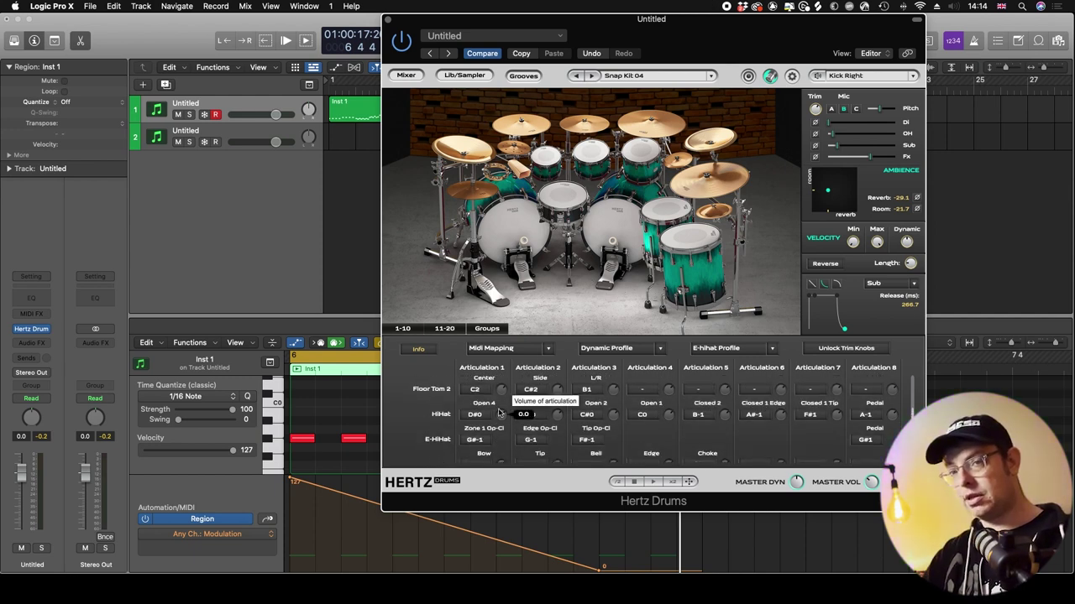
scroll(498, 412, "down", 3)
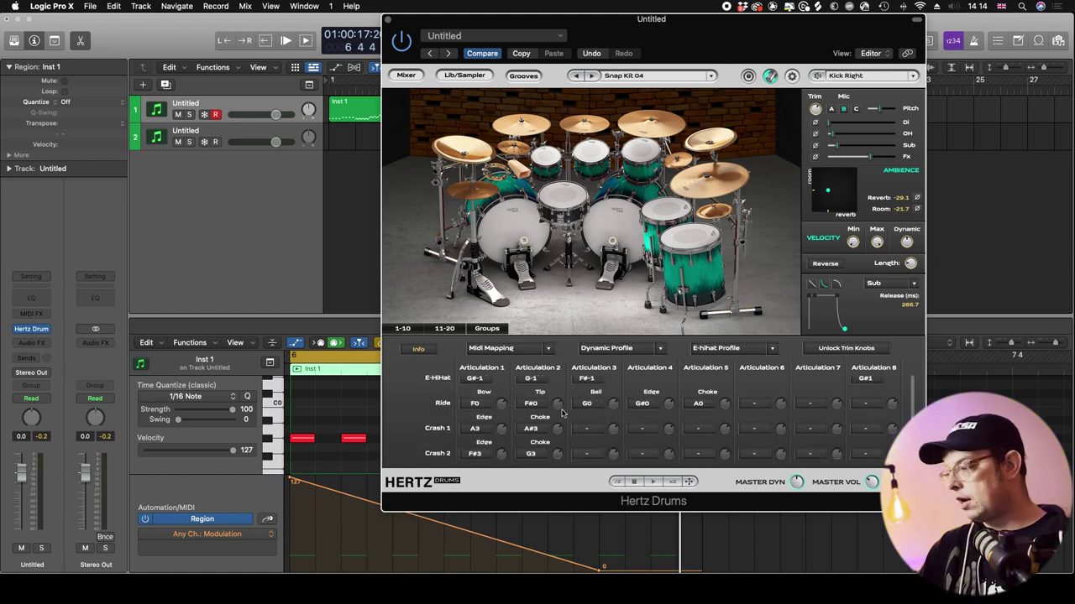
mouse_move(501, 407)
scroll(501, 406, "down", 2)
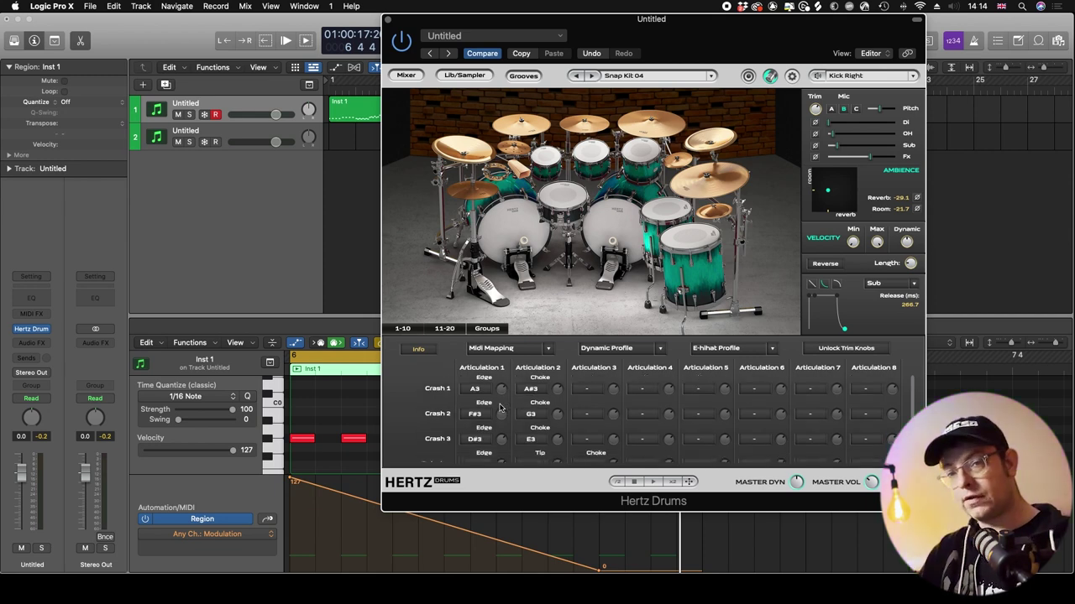
scroll(499, 408, "up", 10)
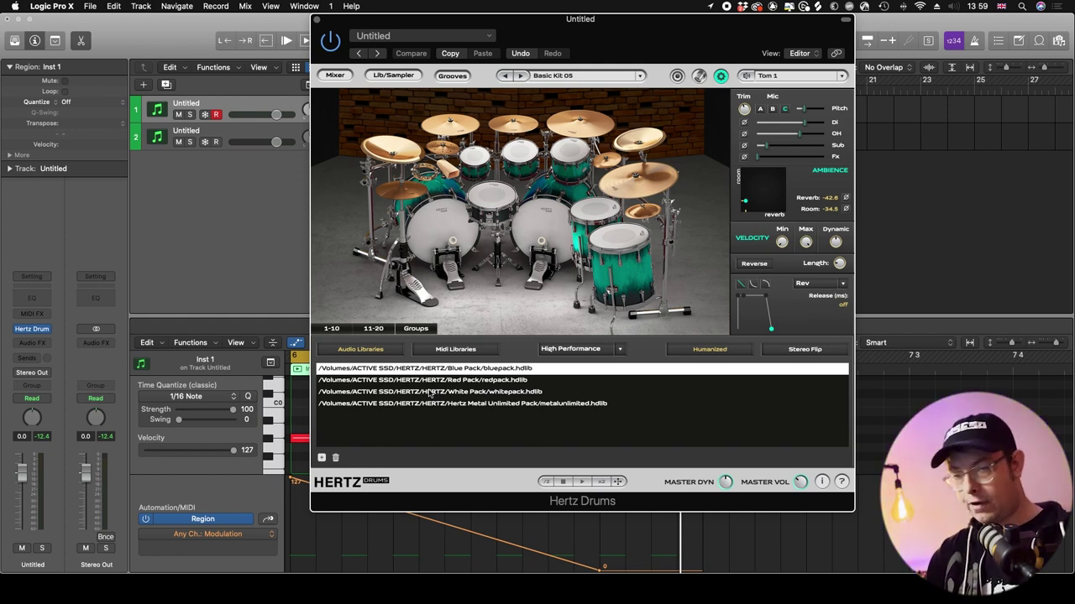
- Show the plugin's MIDI library list, and view the low, medium and high performance options in its settings
left_click(455, 349)
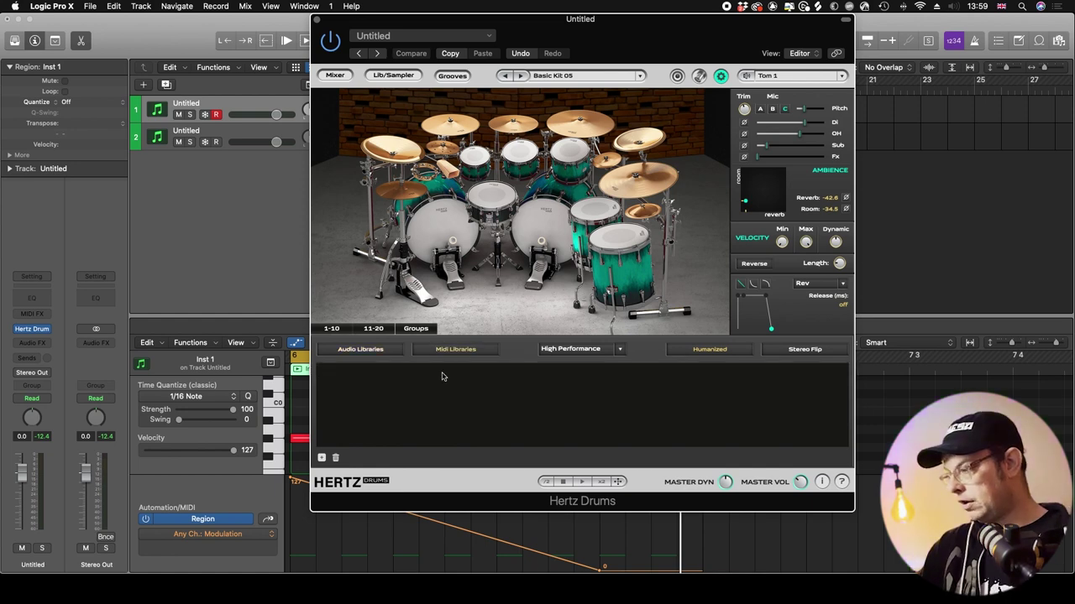
left_click(623, 351)
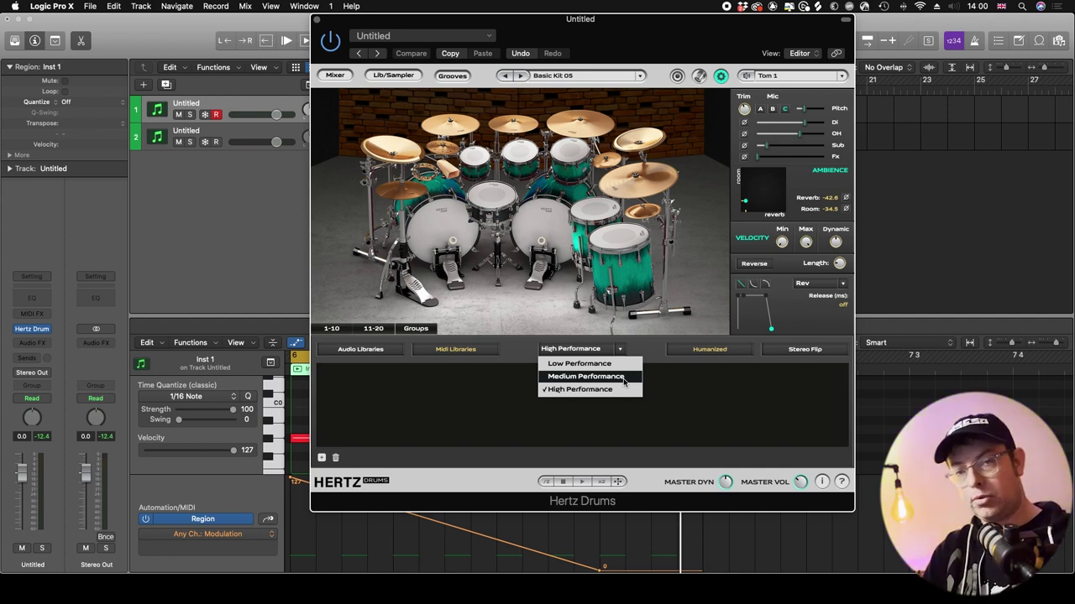
left_click(653, 352)
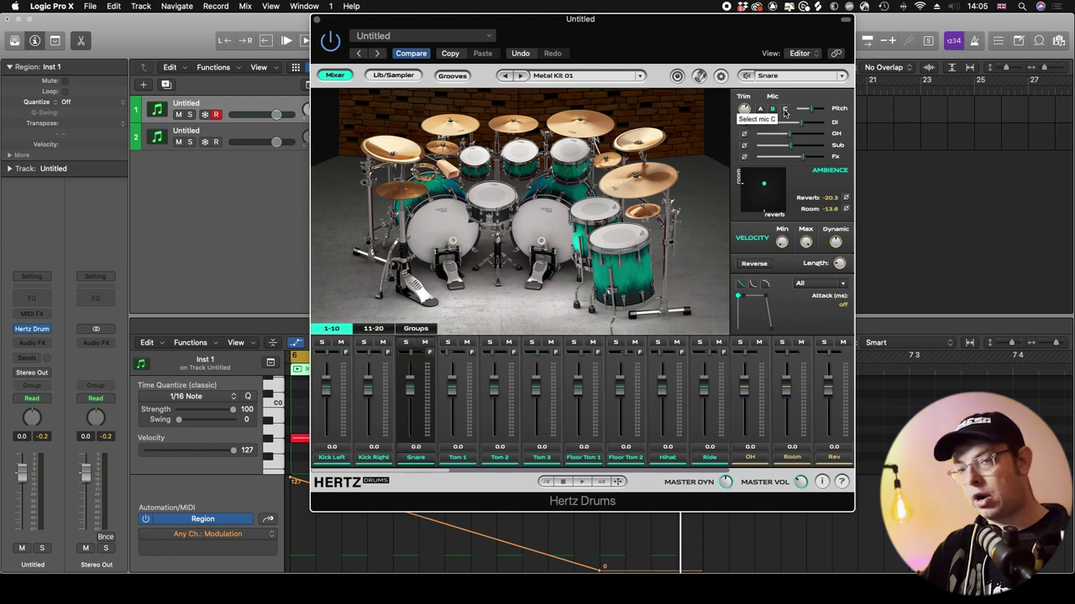
- Set the snare's pitch to -0.4, solo the Snare channel in the mixer, and audition the snare
mouse_move(804, 110)
left_mouse_down()
mouse_move(822, 110)
mouse_move(799, 112)
mouse_move(809, 113)
left_mouse_up()
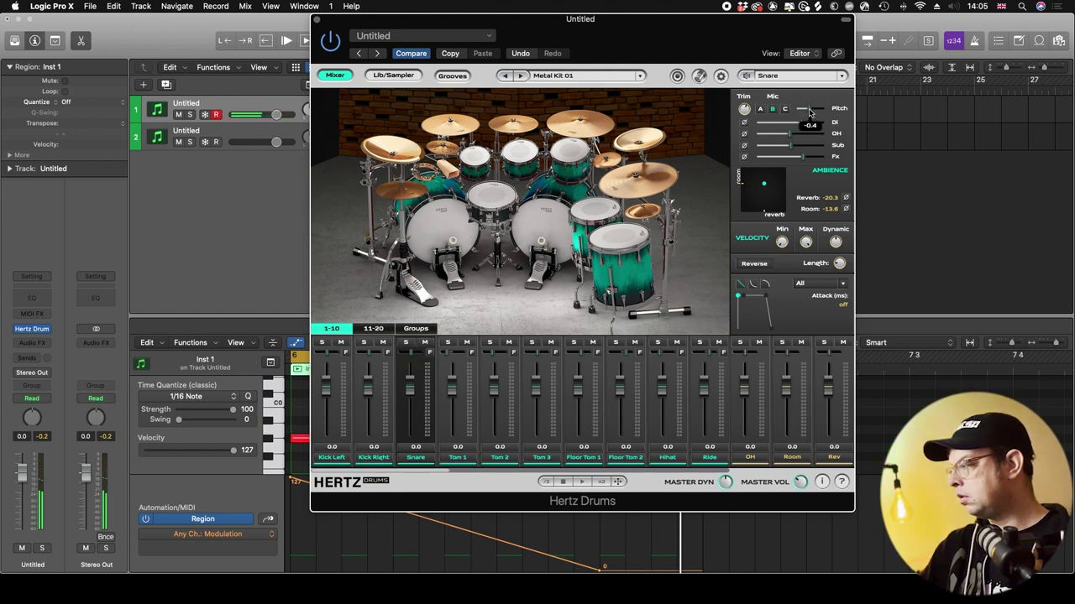
left_click(405, 343)
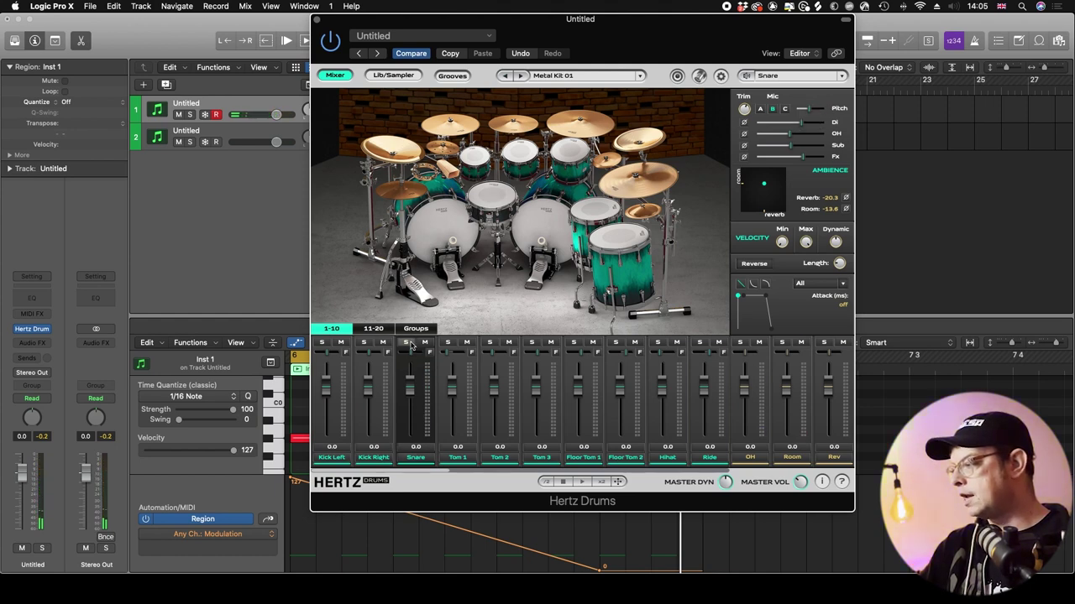
left_click(502, 198)
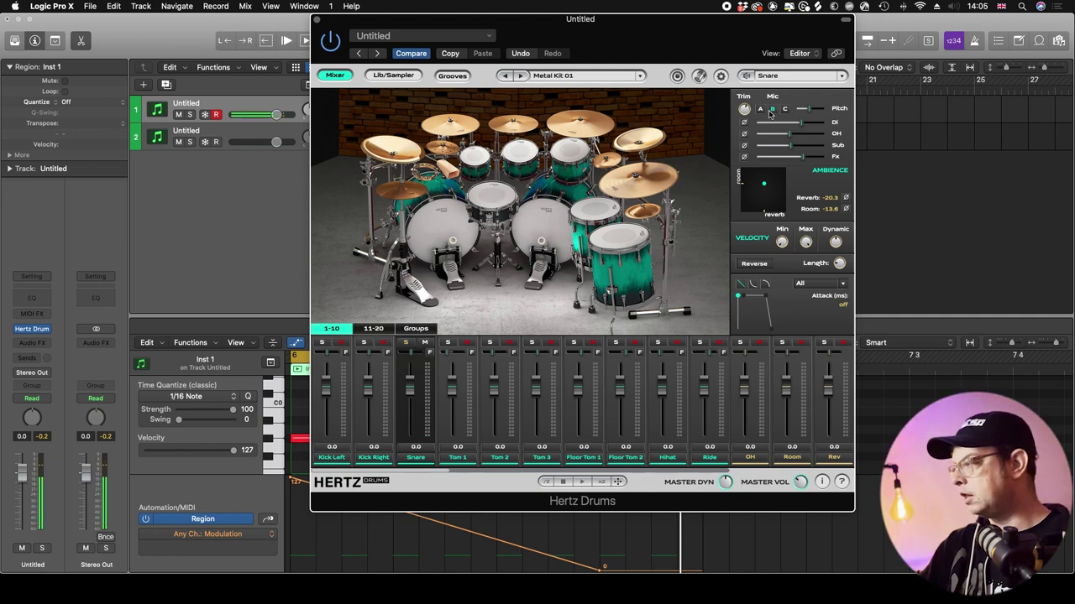
- Audition the soloed snare through mic A, mic C and mic B, leaving mic B selected
left_click(759, 108)
left_click(497, 196)
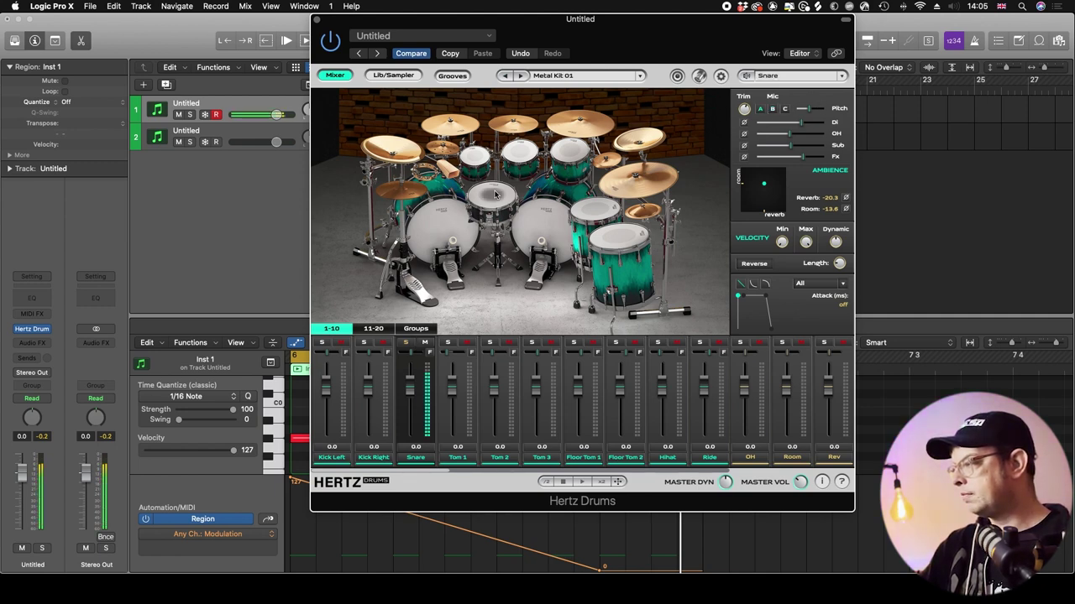
left_click(784, 109)
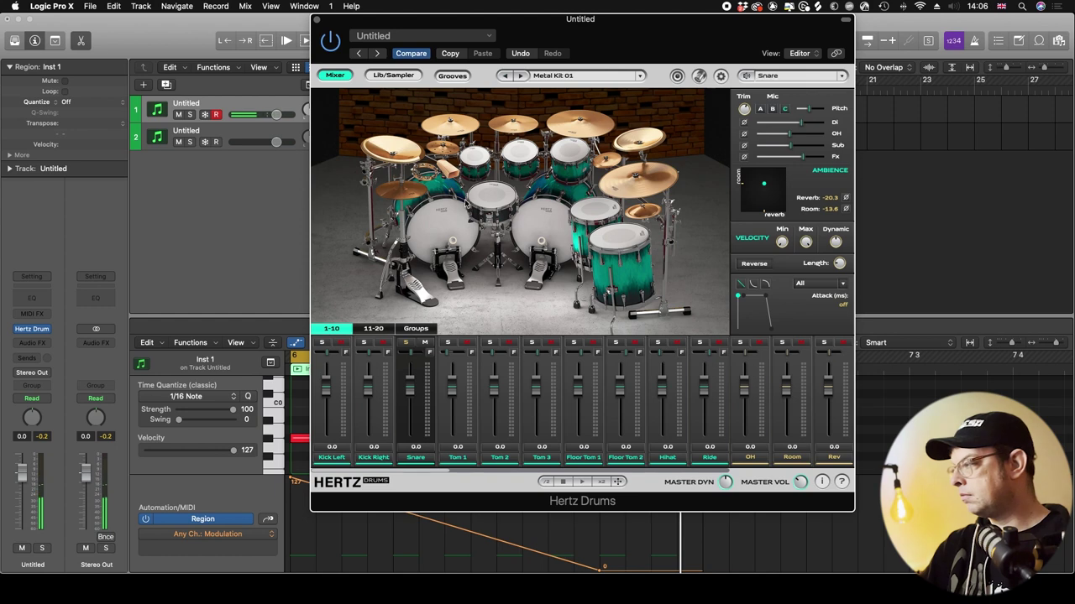
left_click(493, 198)
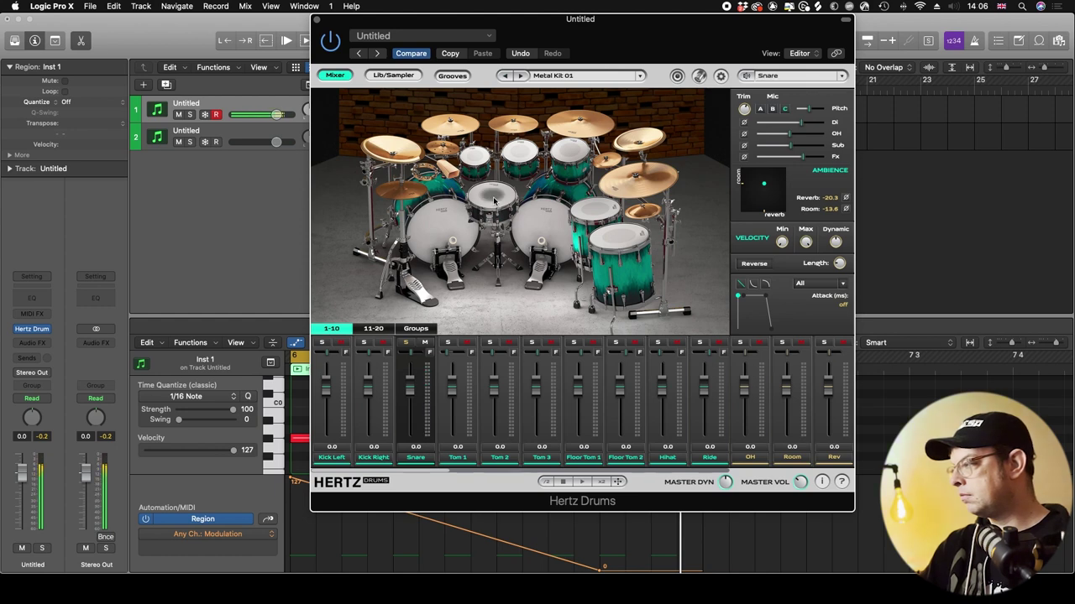
left_click(771, 109)
left_click(487, 198)
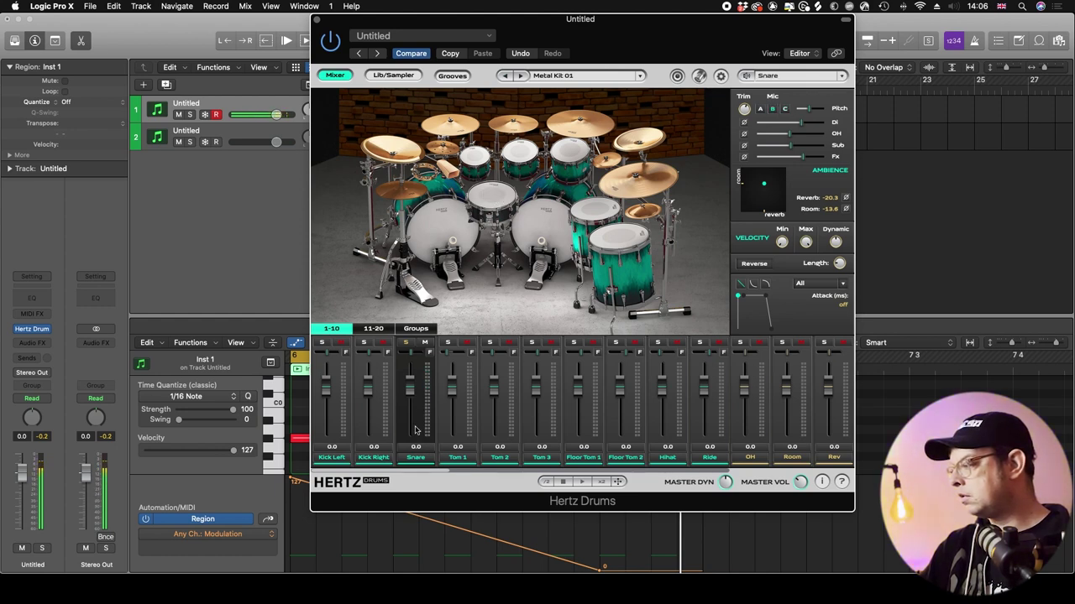
- Turn off the Snare channel's solo and audition the snare in the full mix
left_click(406, 343)
left_click(506, 209)
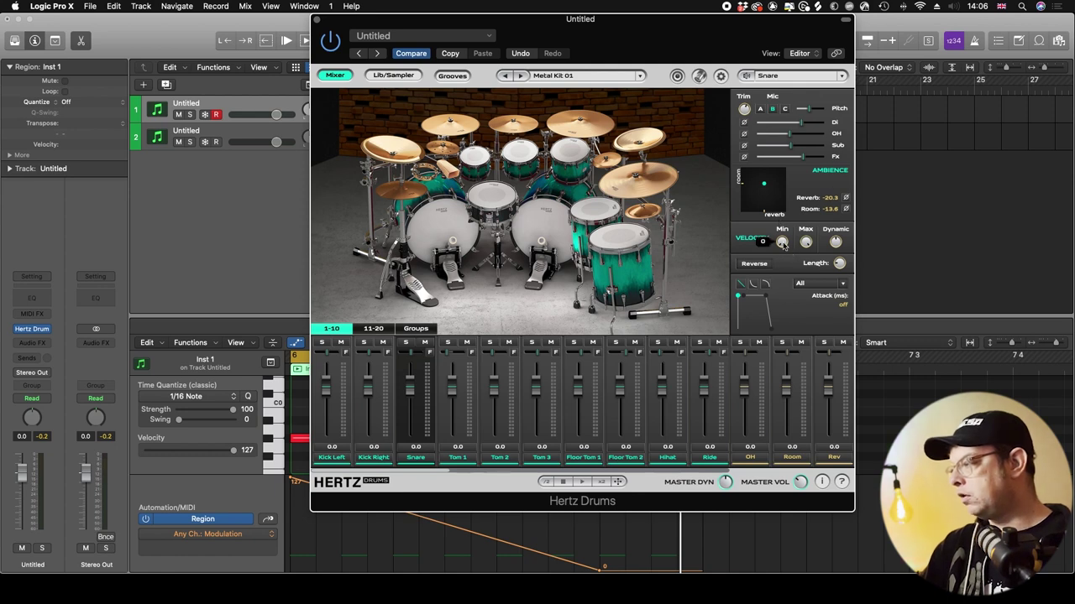
mouse_move(838, 242)
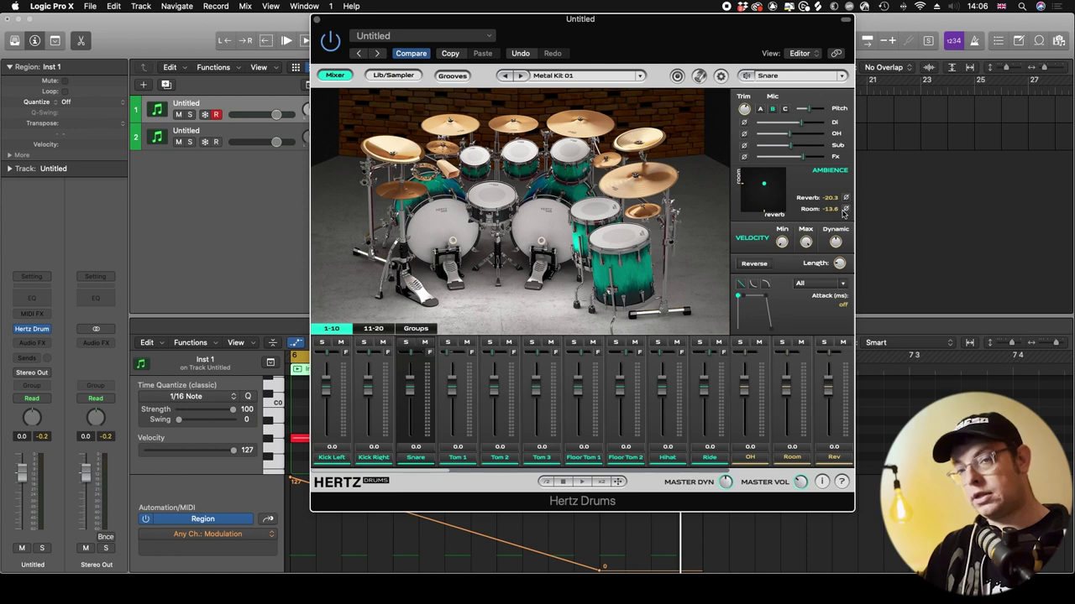
mouse_move(785, 244)
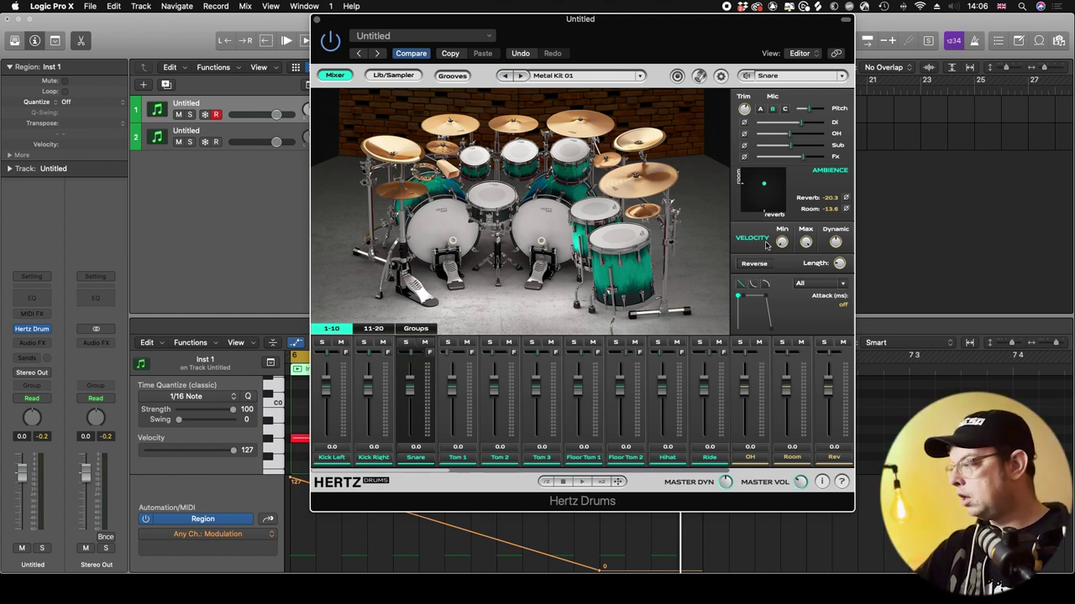
- Turn on Reverse for the snare and audition the reversed hits
left_click(756, 265)
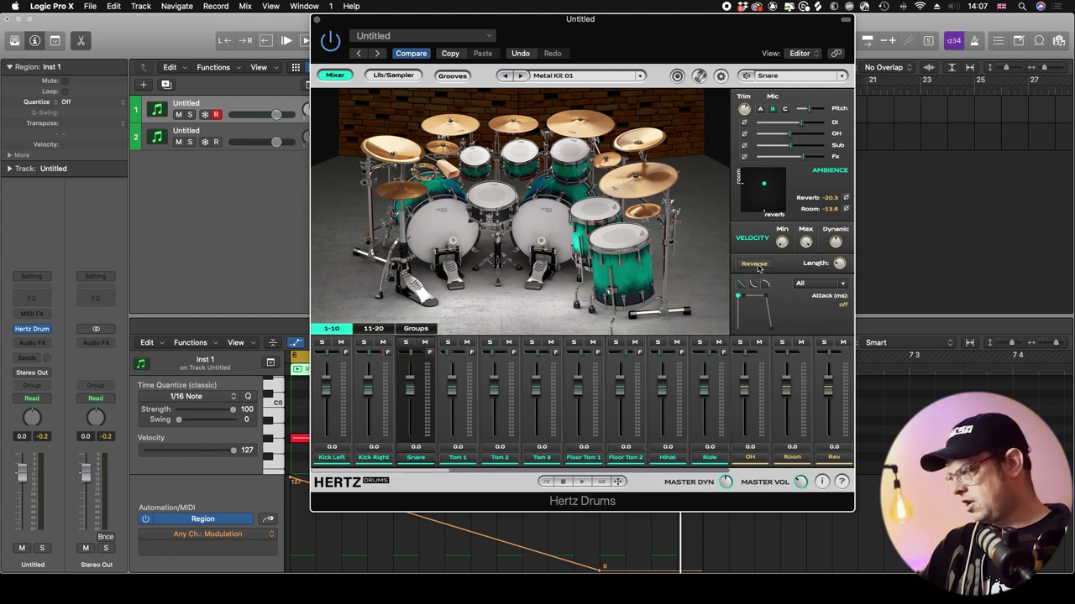
left_click(480, 195)
left_click(480, 195)
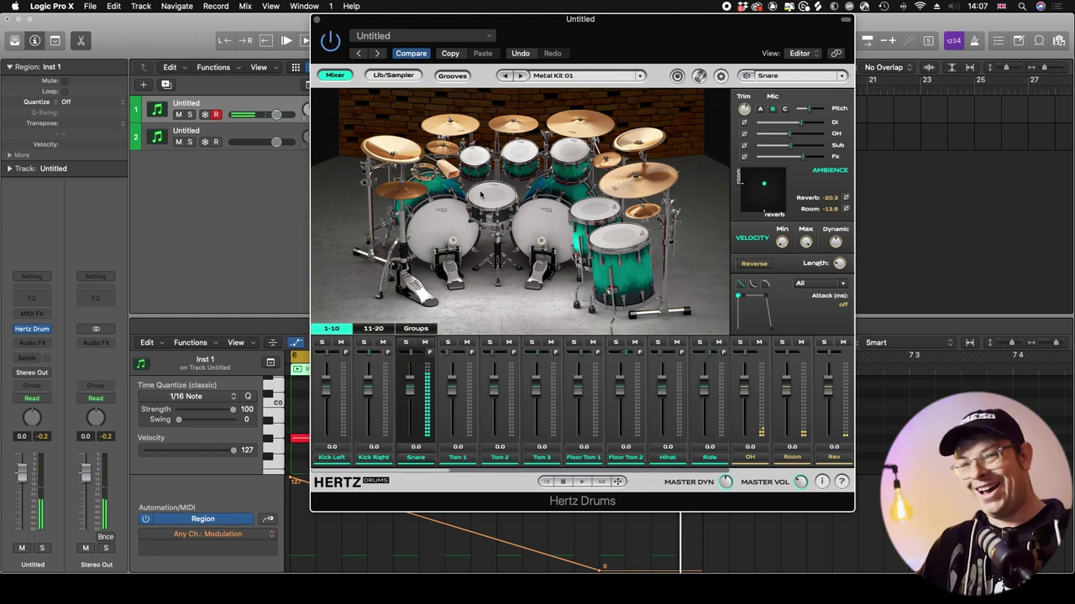
left_click(498, 199)
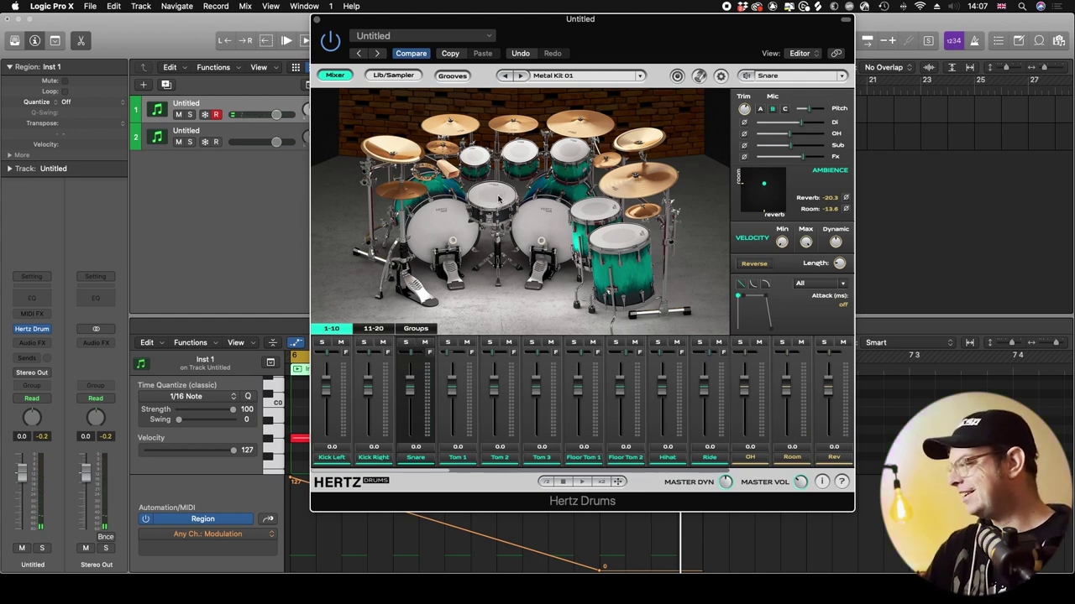
left_click(499, 199)
- Try Reverse on the ride, audition it, turn Reverse off, and reselect the snare
left_click(637, 191)
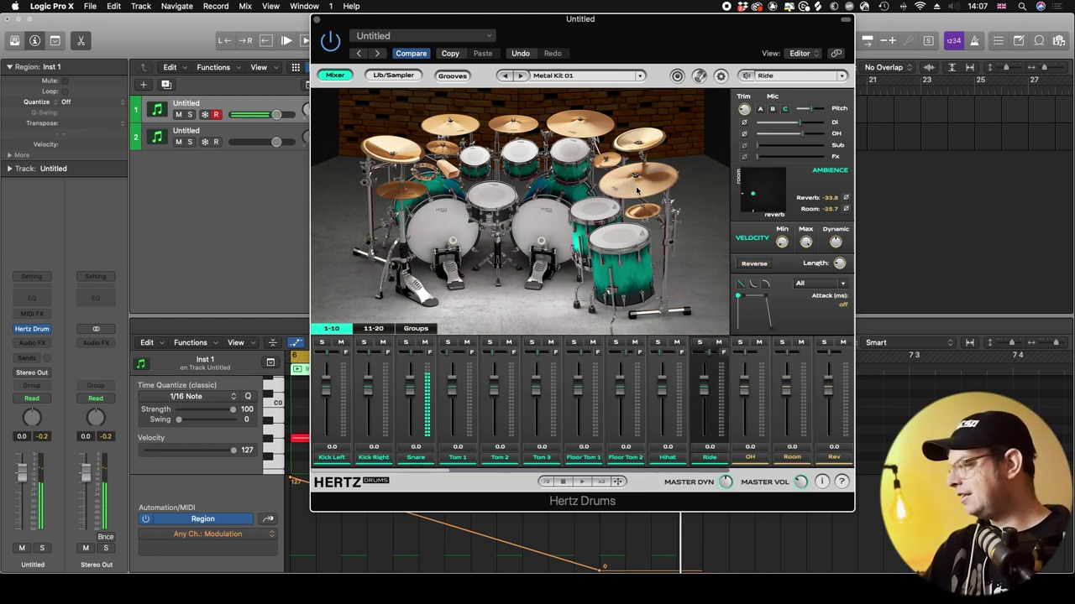
left_click(754, 263)
left_click(651, 186)
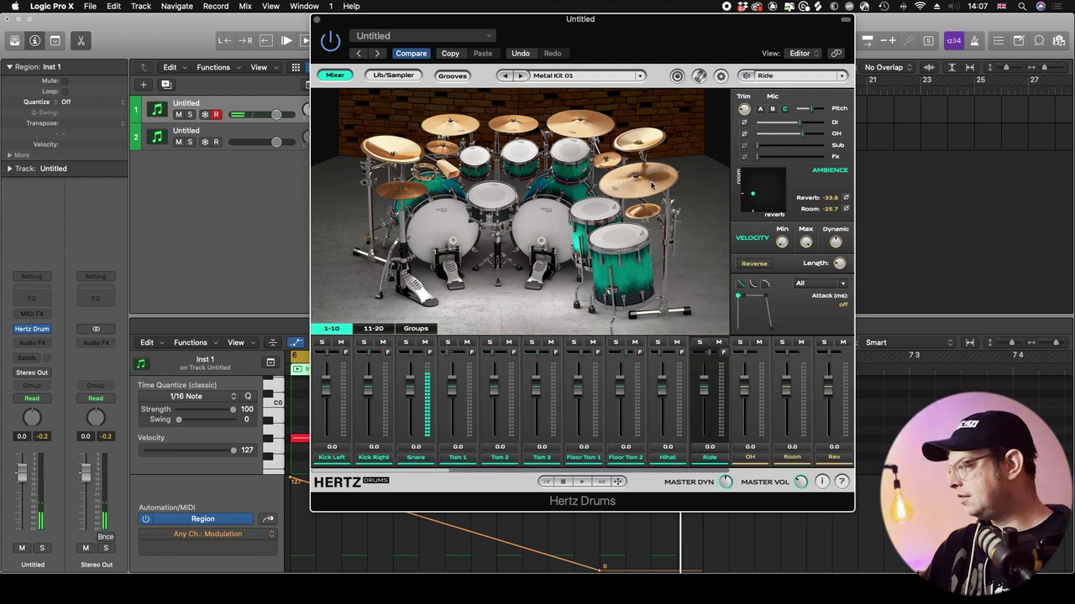
left_click(753, 264)
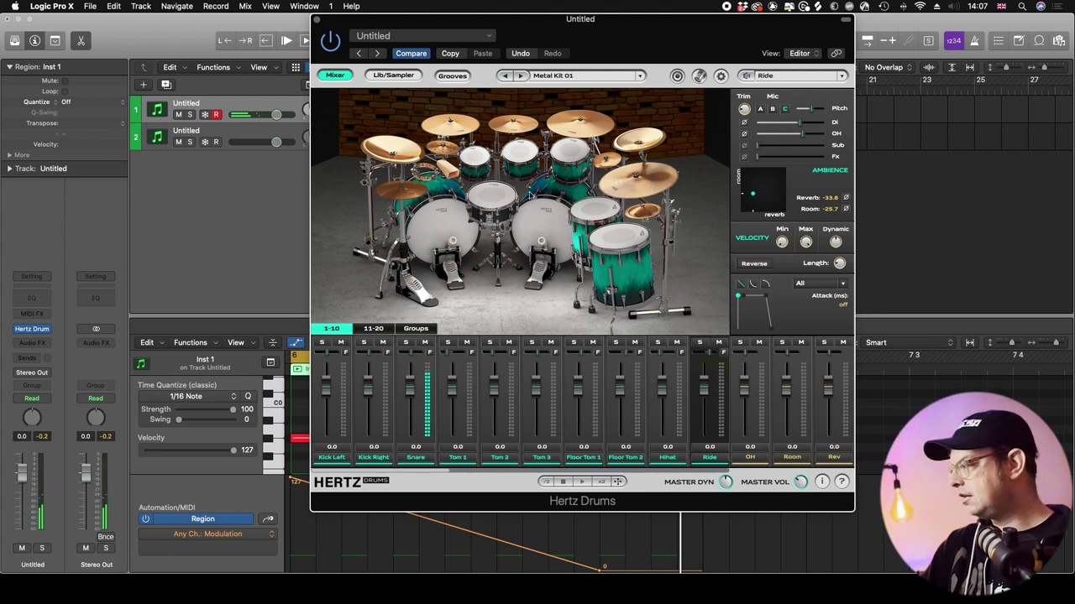
left_click(500, 199)
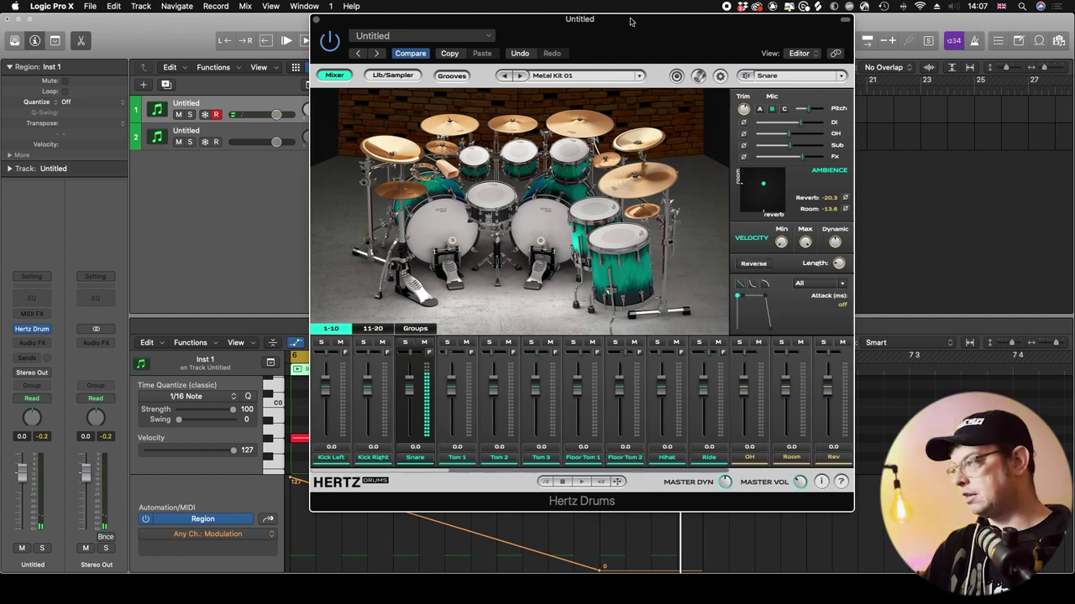
- Move the plugin window clear of the track headers, show track automation, and view the first track's Hertz Drums automation parameters
left_click_drag(635, 33, 706, 34)
left_click(335, 24)
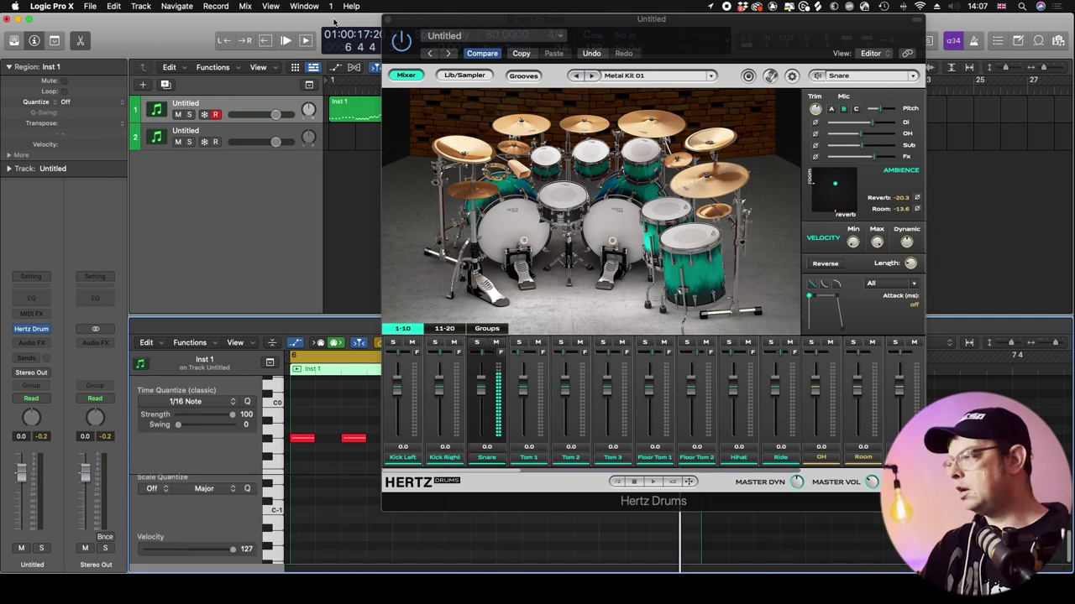
key("a")
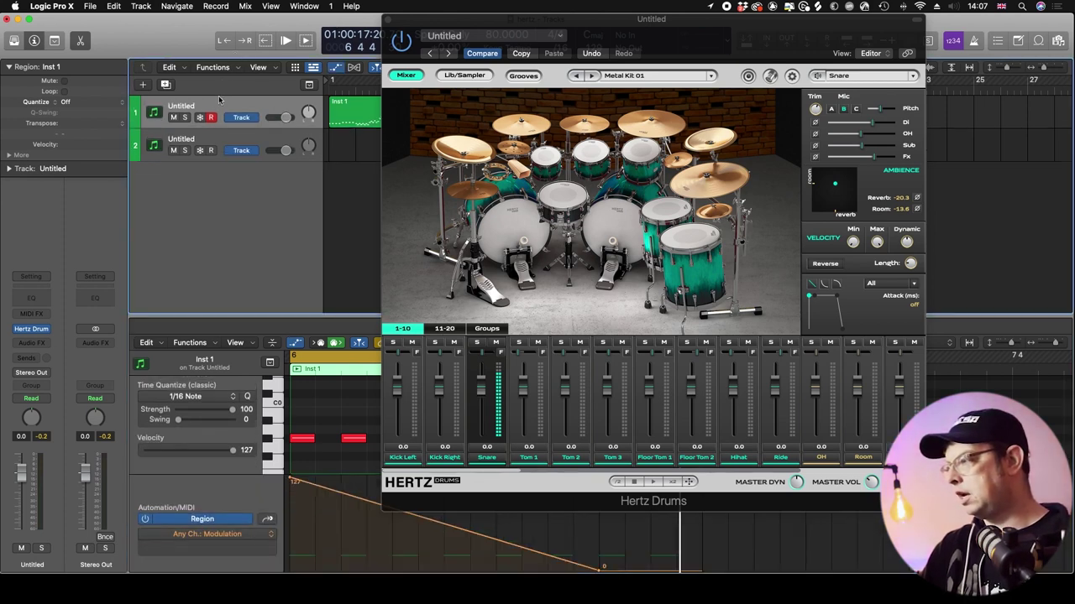
left_click(237, 134)
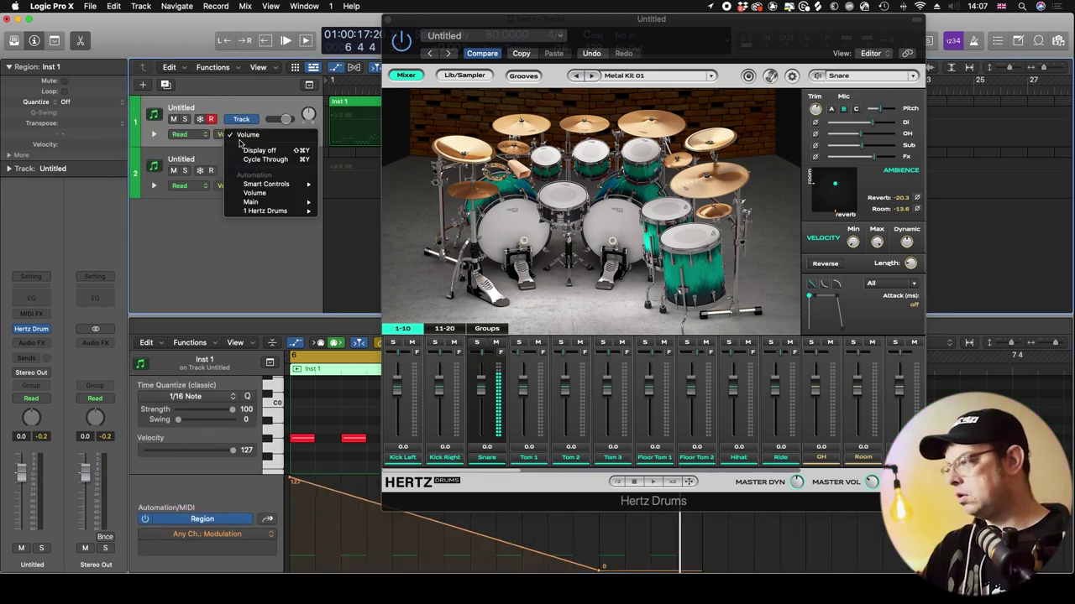
mouse_move(264, 211)
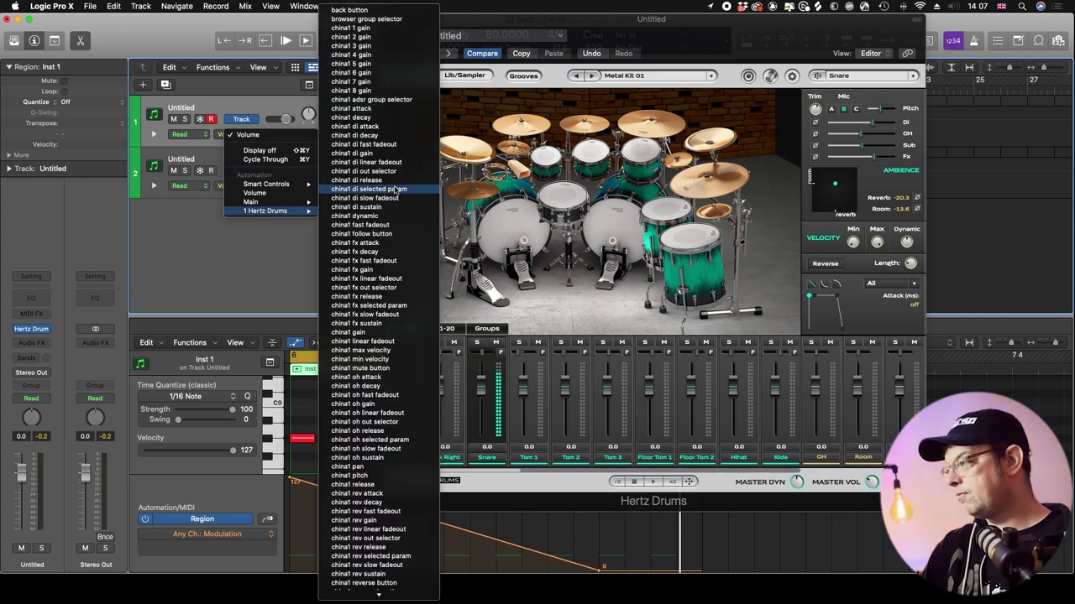
scroll(385, 403, "down", 5)
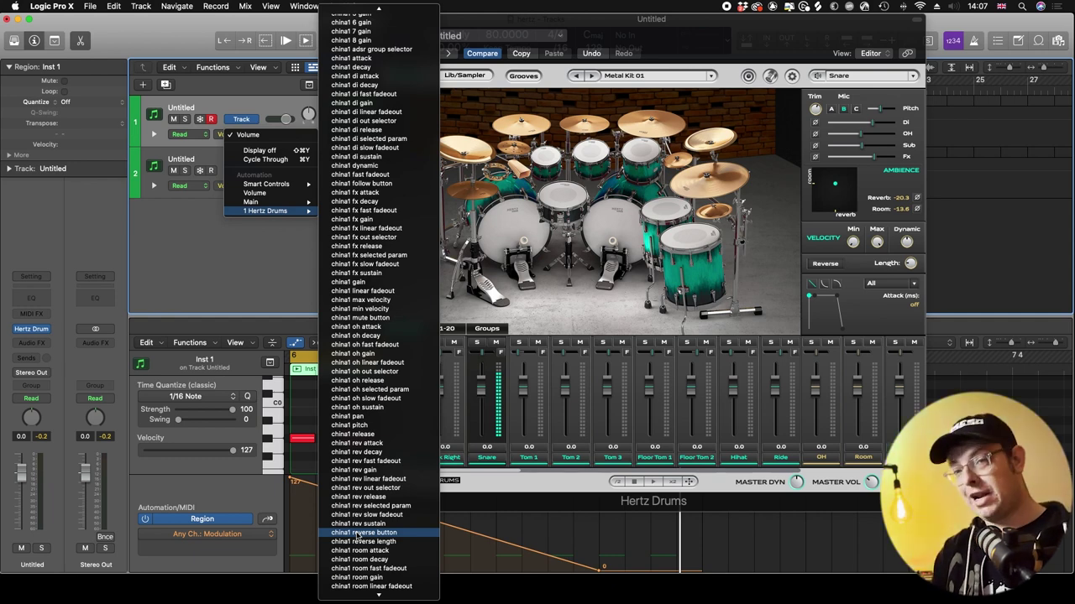
key("Escape")
key("Escape")
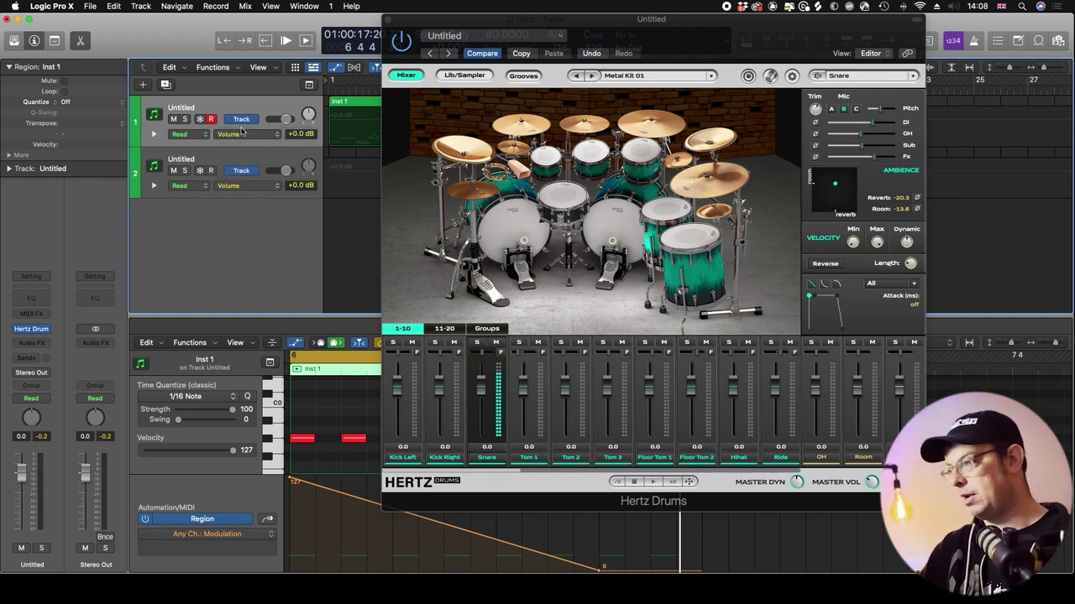
- Browse the Hertz Drums automation parameters from china1 through the kicks to the ride, and hide the track automation
left_click(248, 137)
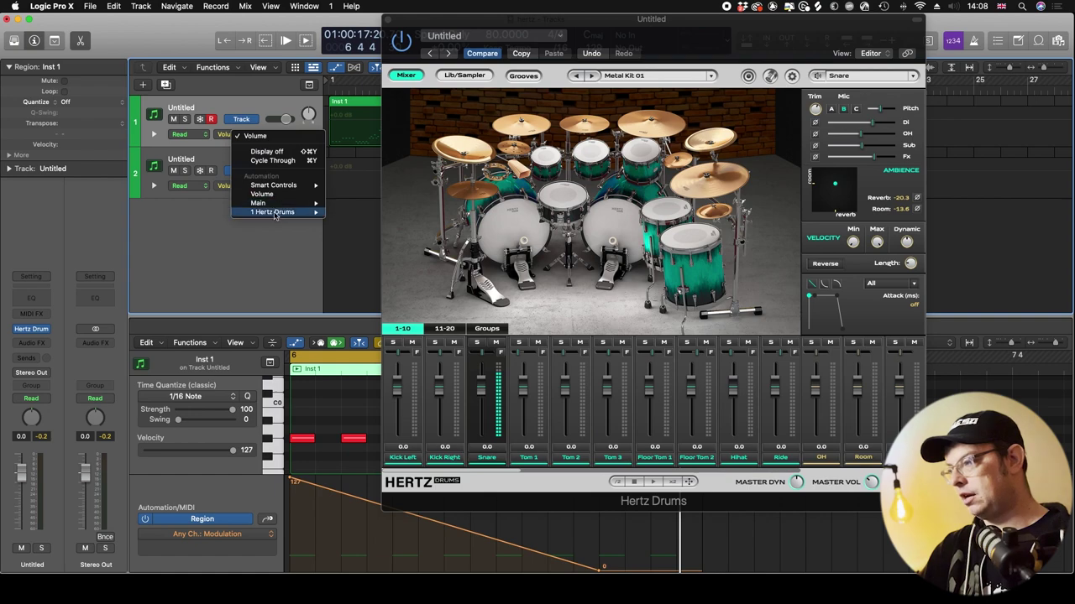
mouse_move(285, 211)
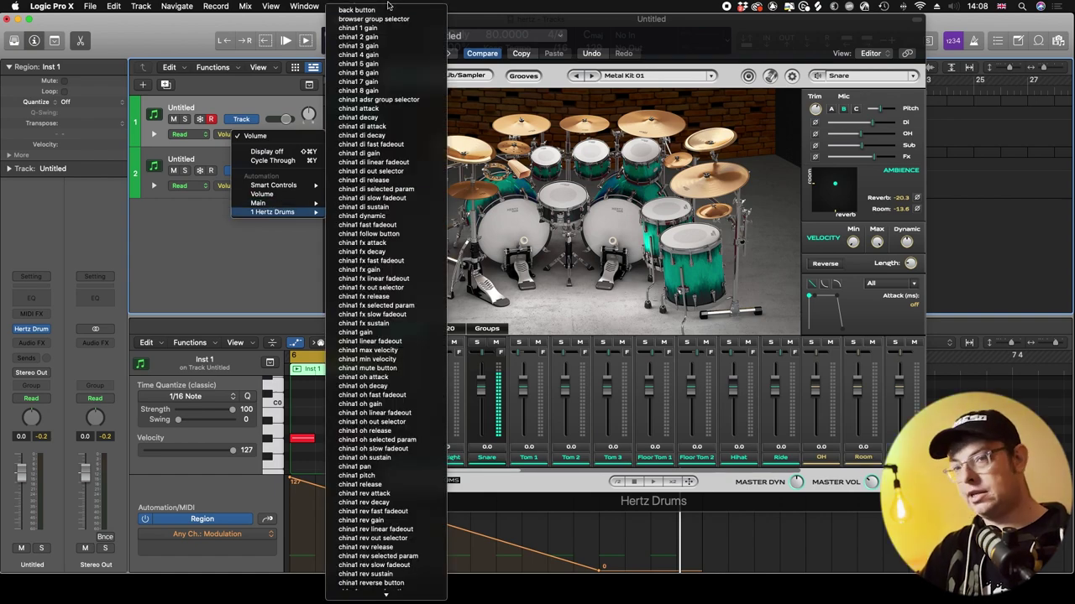
scroll(392, 75, "down", 5)
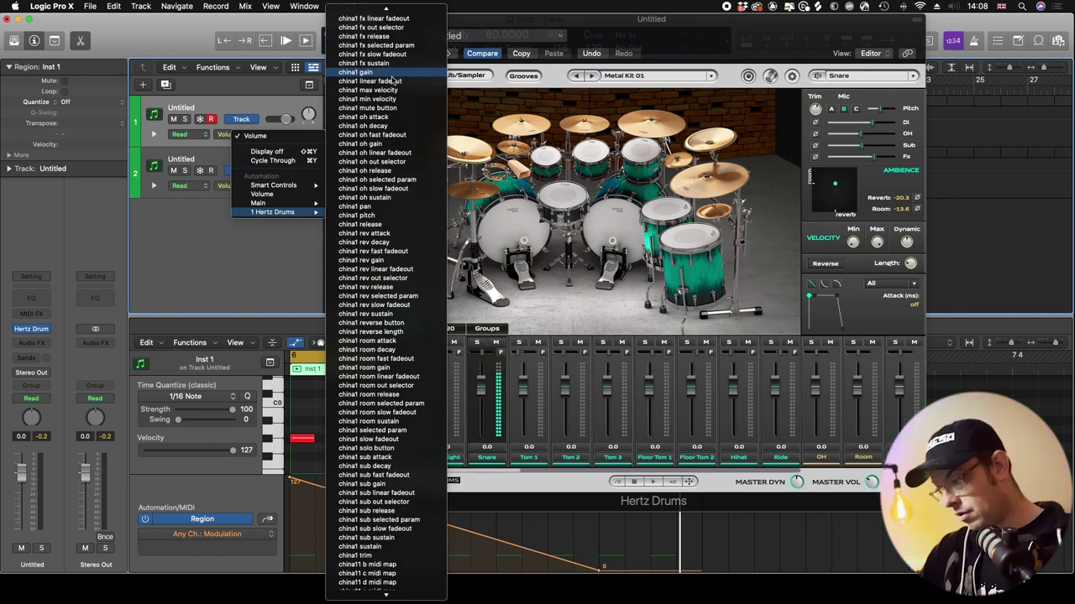
scroll(392, 80, "down", 10)
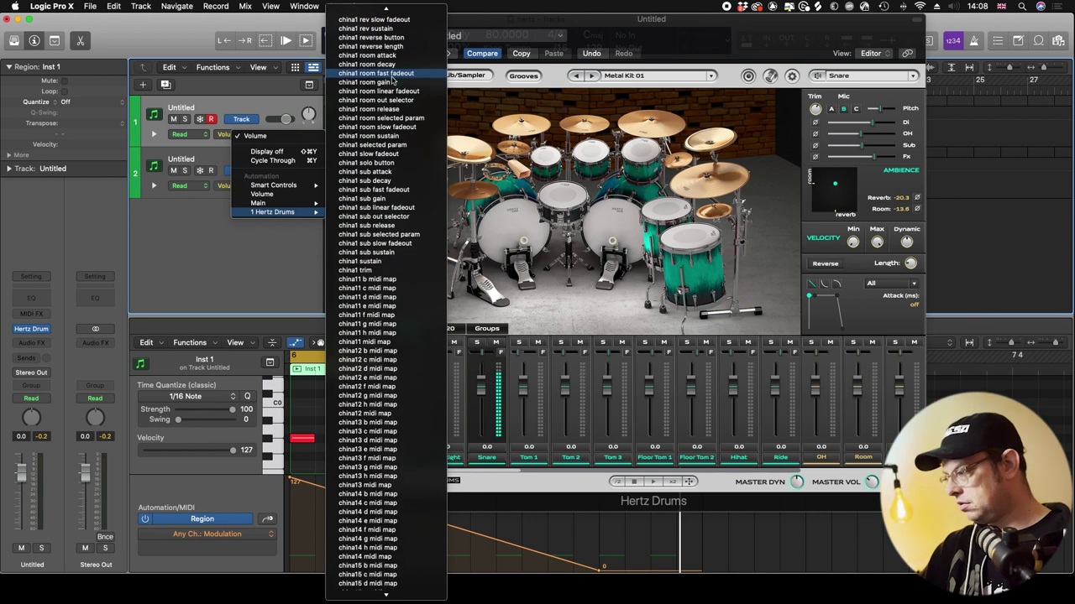
scroll(392, 80, "down", 13)
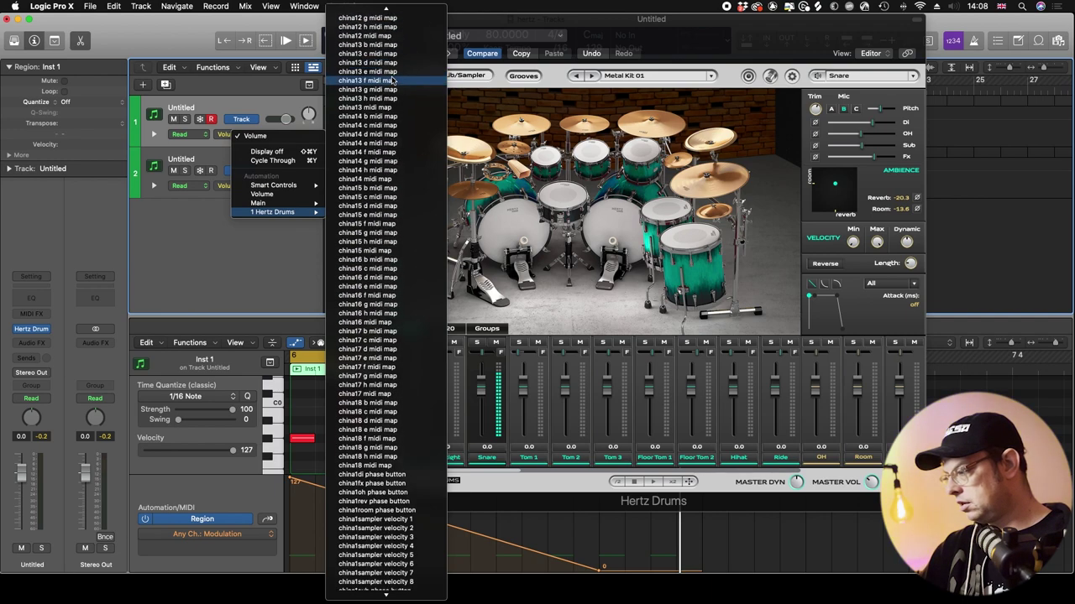
scroll(392, 80, "down", 18)
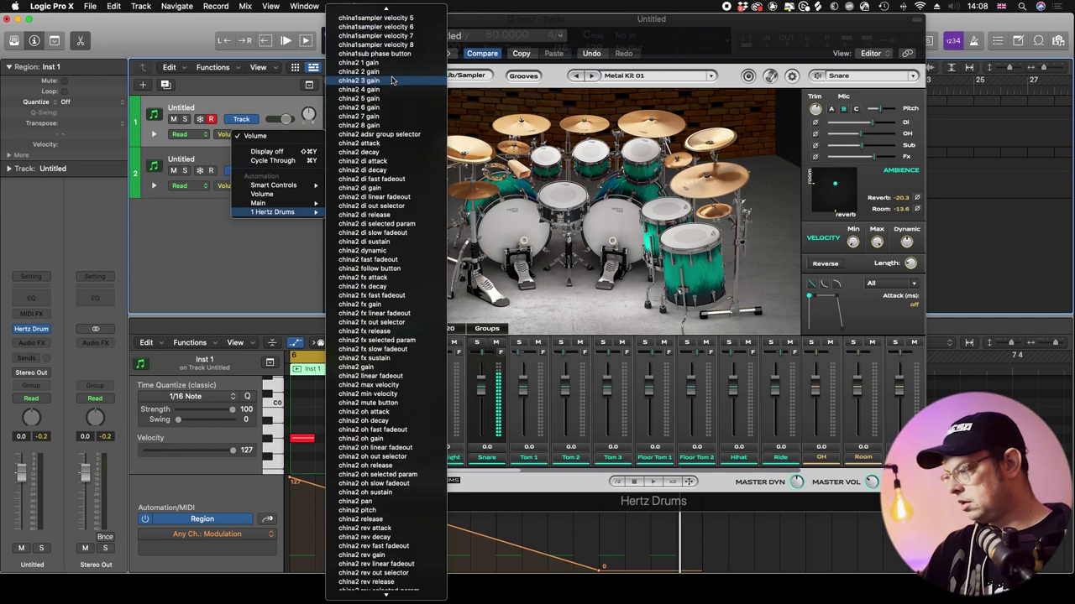
scroll(392, 80, "down", 20)
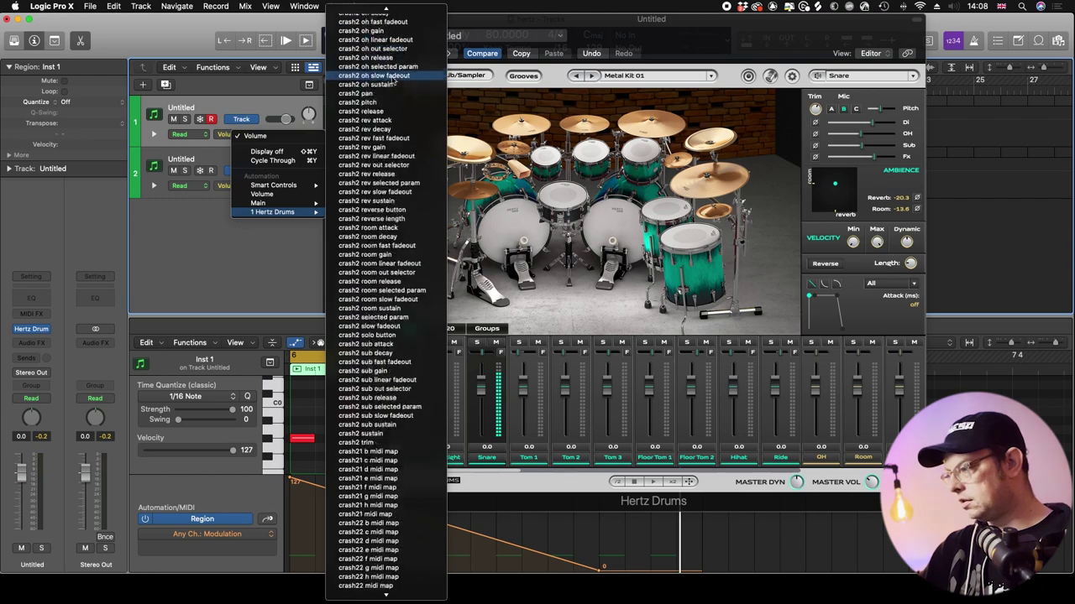
scroll(392, 80, "down", 20)
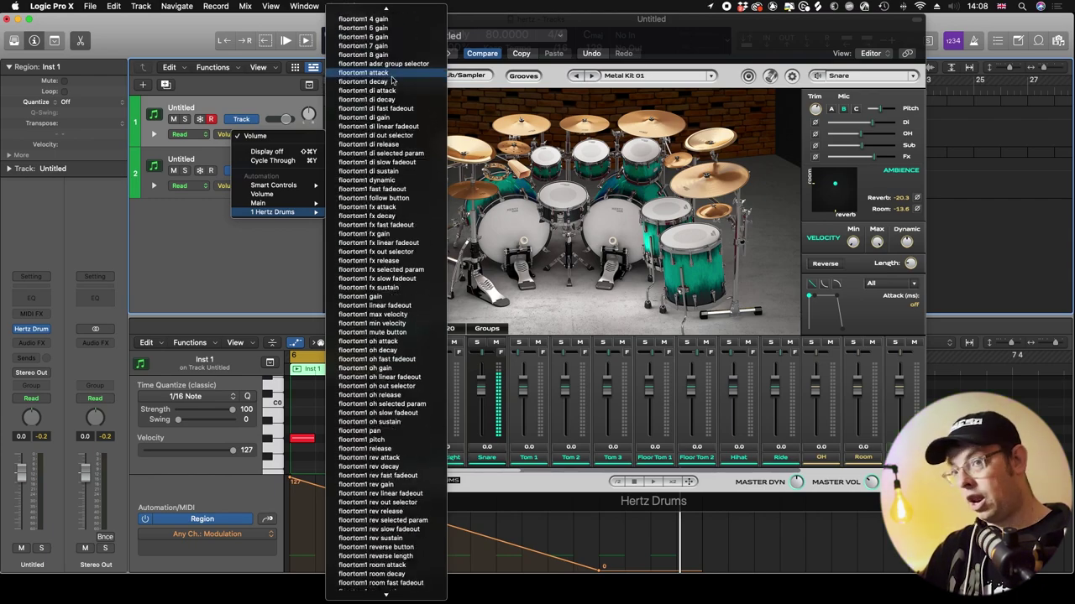
scroll(392, 80, "down", 20)
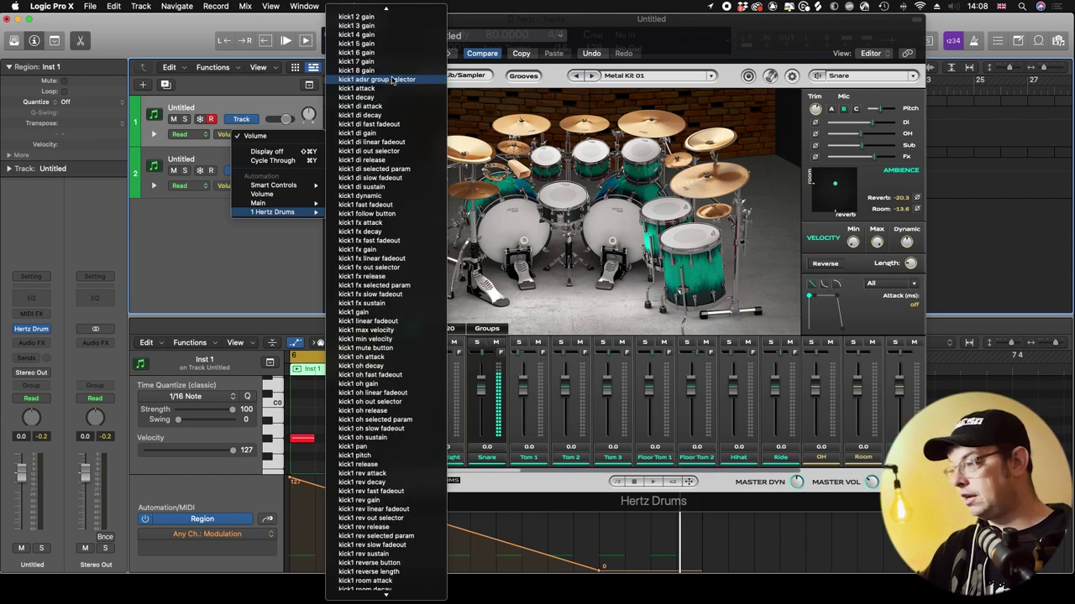
scroll(392, 79, "down", 20)
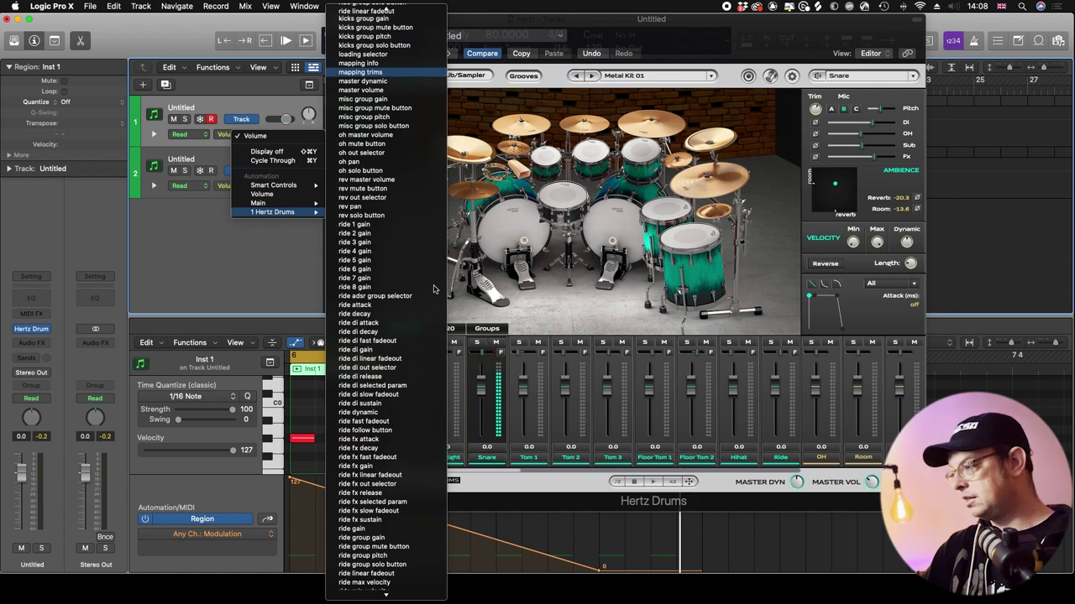
left_click(212, 247)
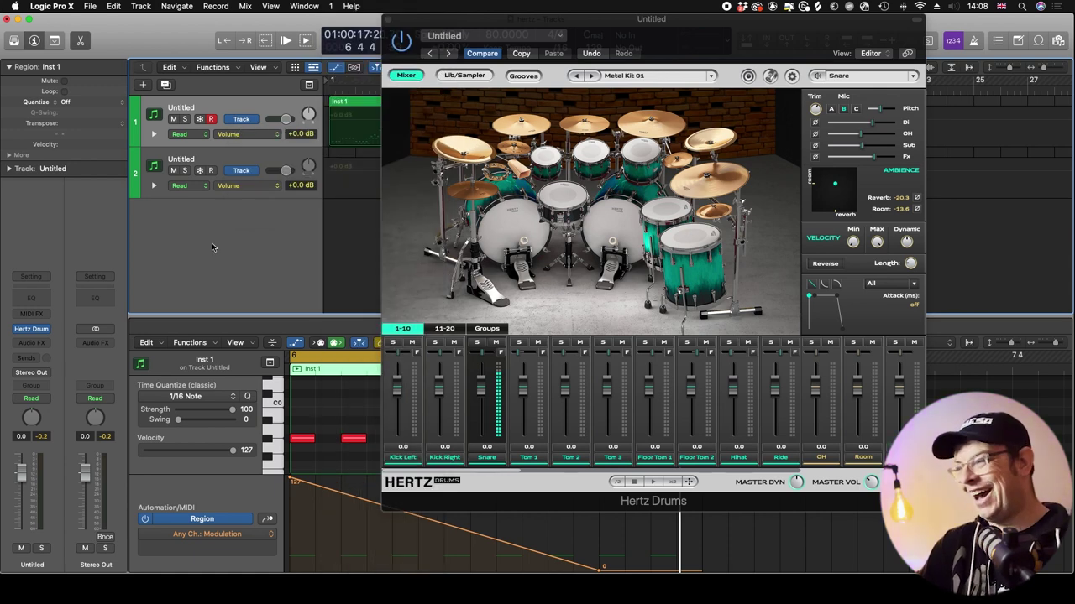
key("a")
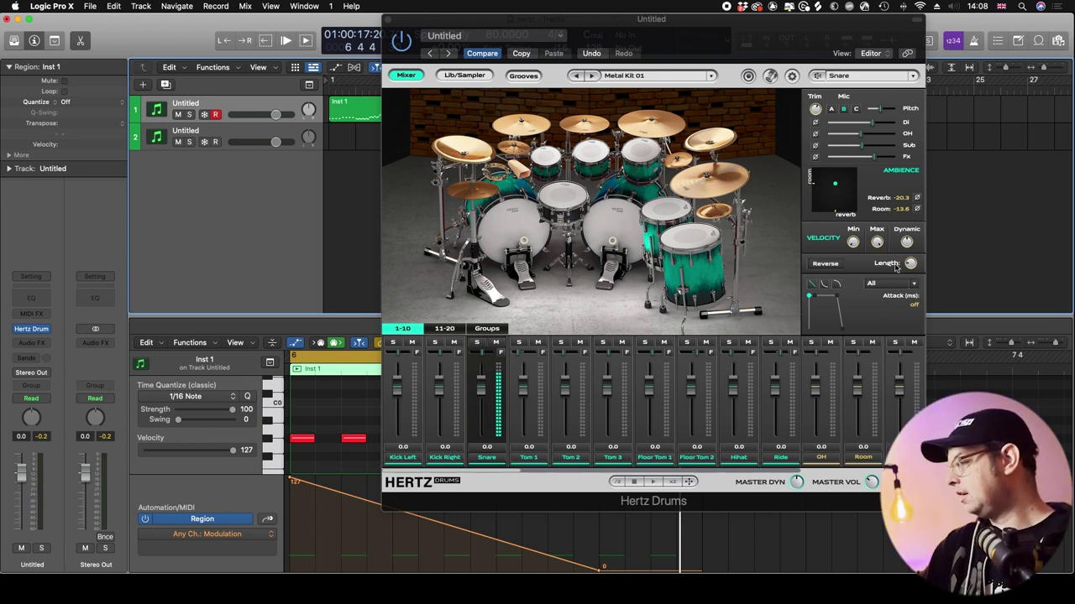
- Check which mic channels the snare's envelope can be applied to, leaving it on All
left_click(893, 288)
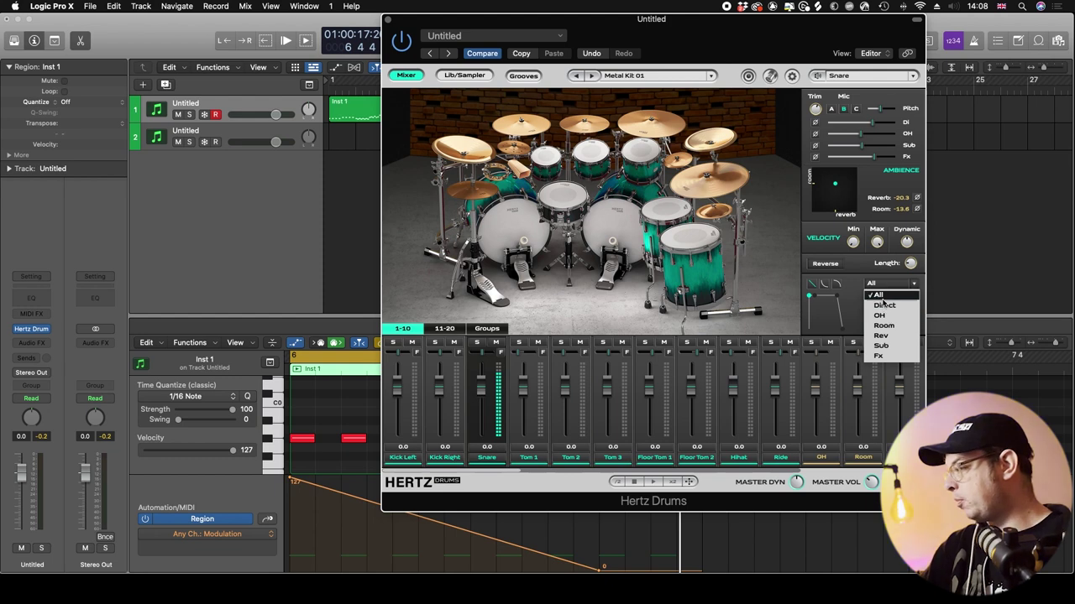
left_click(861, 270)
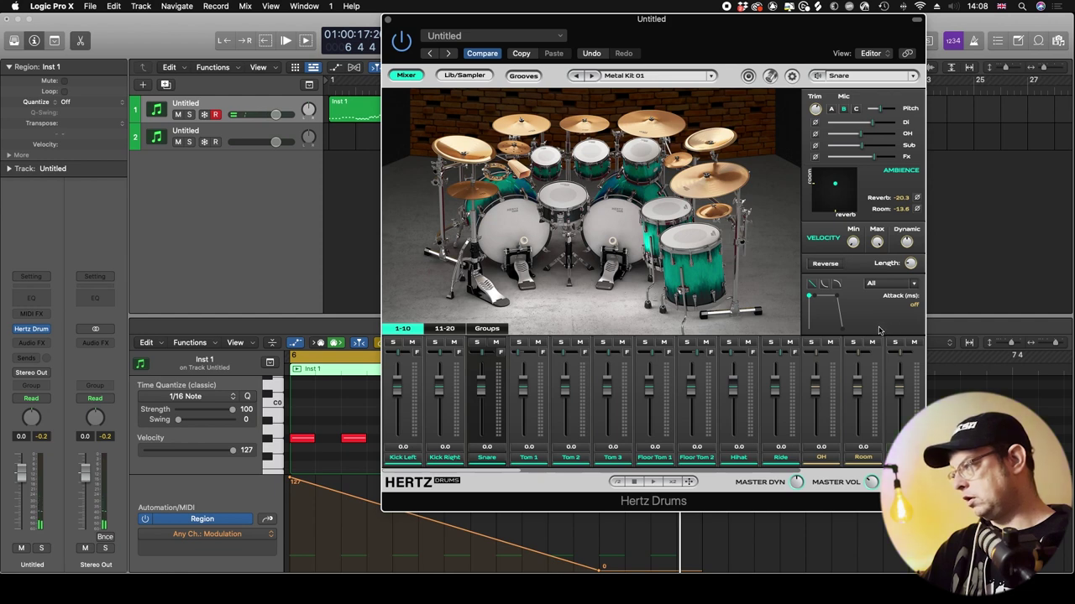
- Browse the preset packs and load Basic Kit 01 from the Hertz Metal Unlimited Pack
left_click(636, 79)
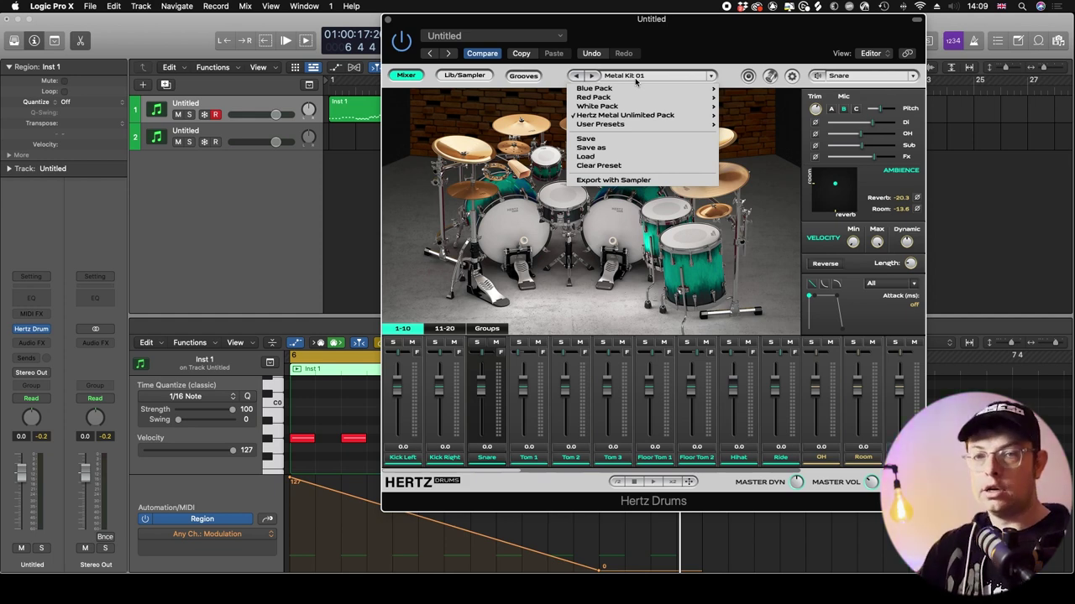
mouse_move(661, 117)
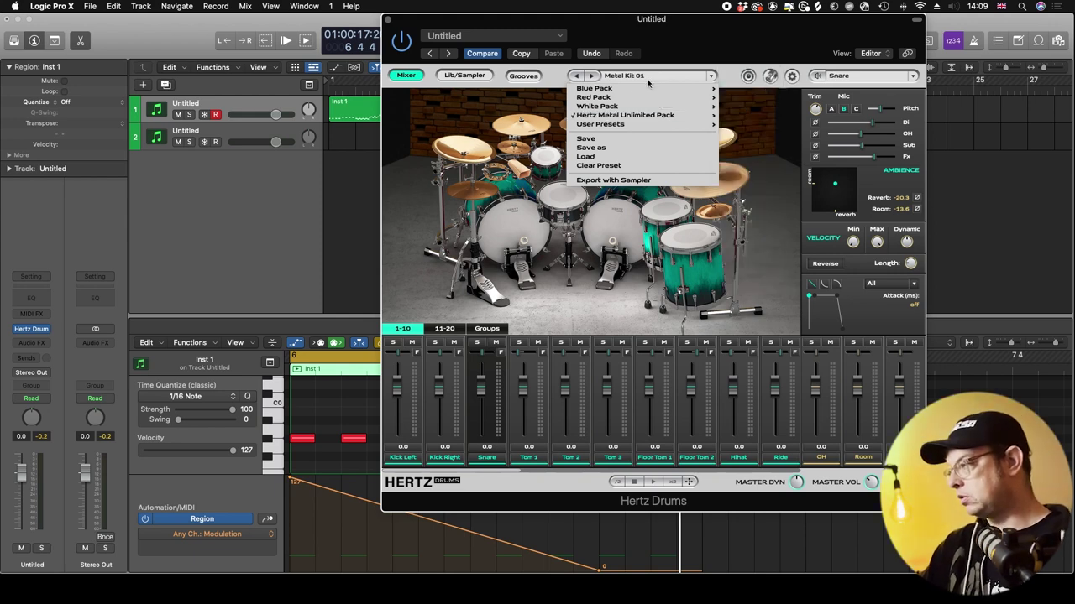
mouse_move(648, 89)
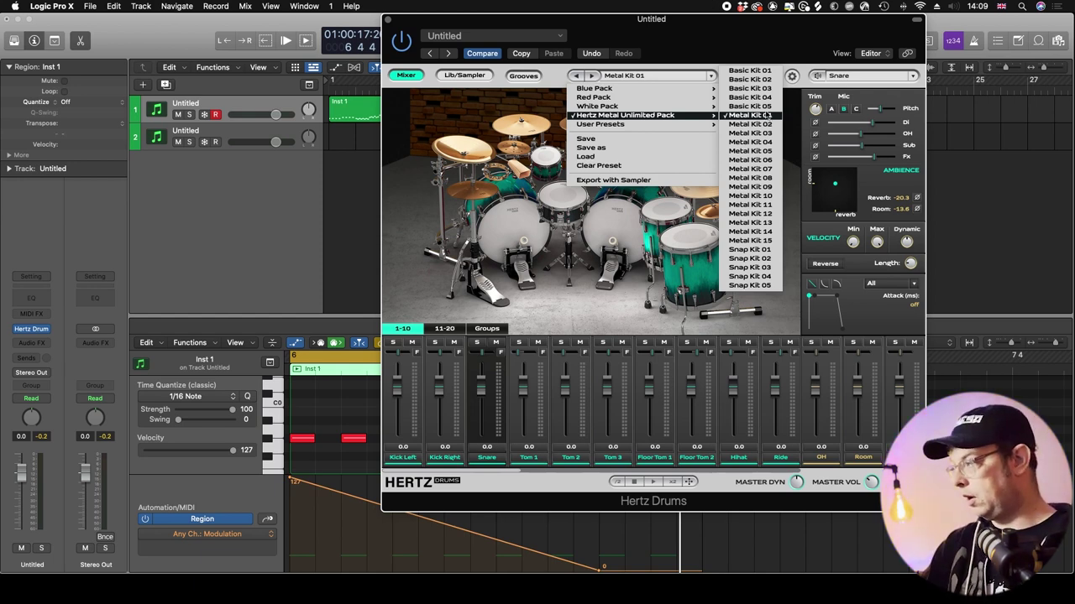
left_click(767, 72)
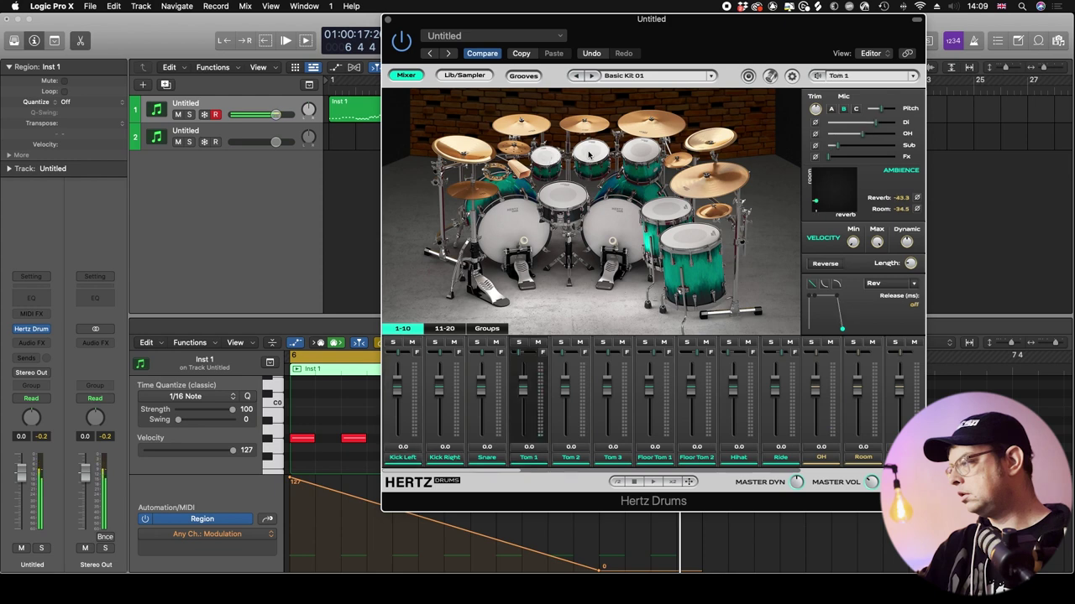
- Audition Basic Kit 01's toms, floor toms, cymbals and kicks, and check Floor Tom 2's Fx mic volume
left_click(669, 225)
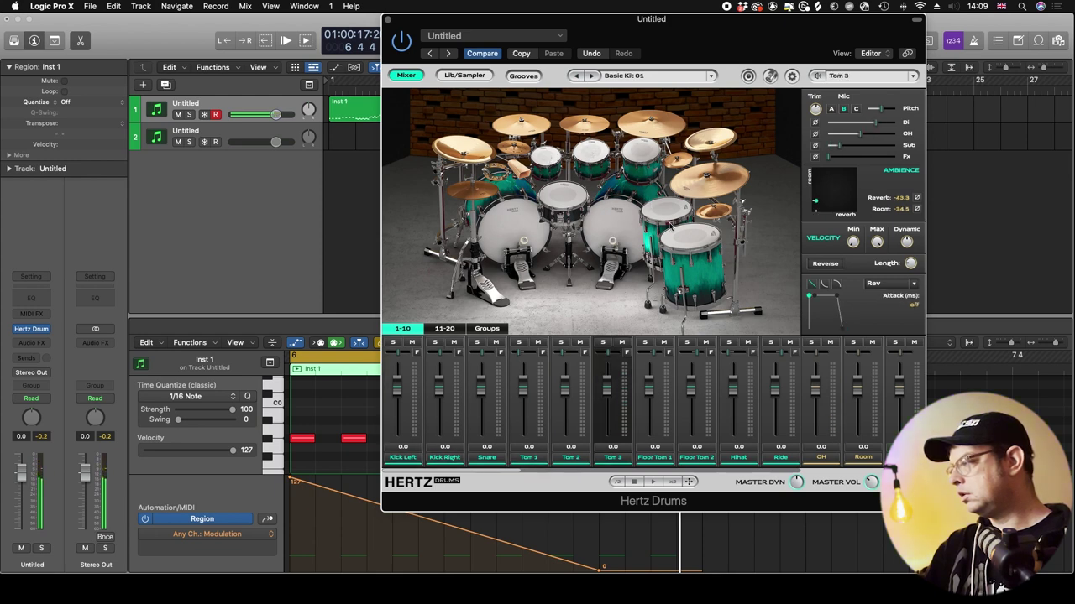
left_click(685, 256)
left_click(666, 212)
left_click(707, 138)
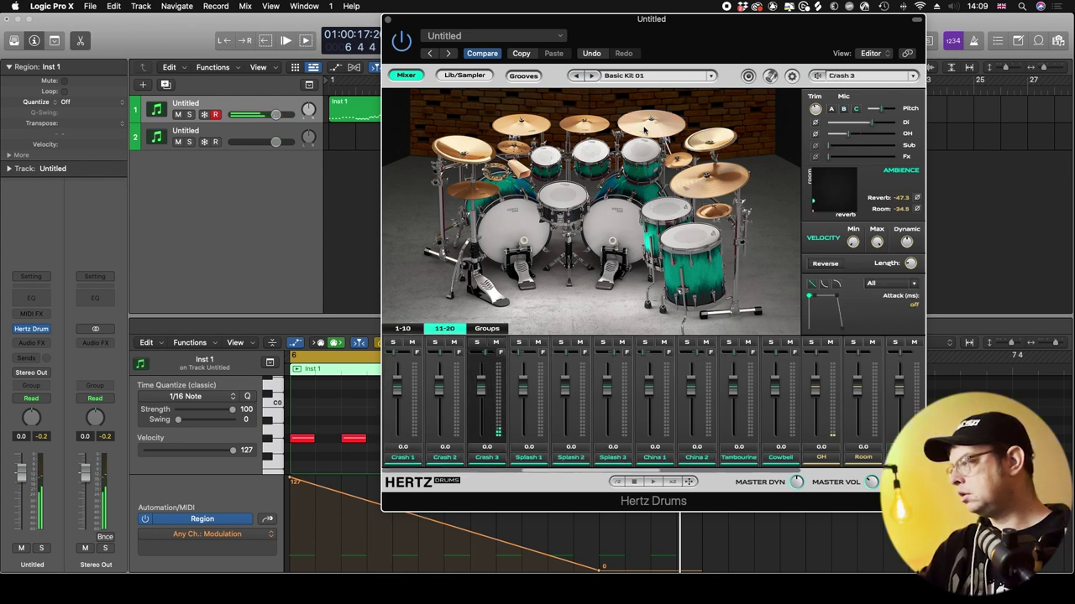
left_click(478, 196)
left_click(508, 231)
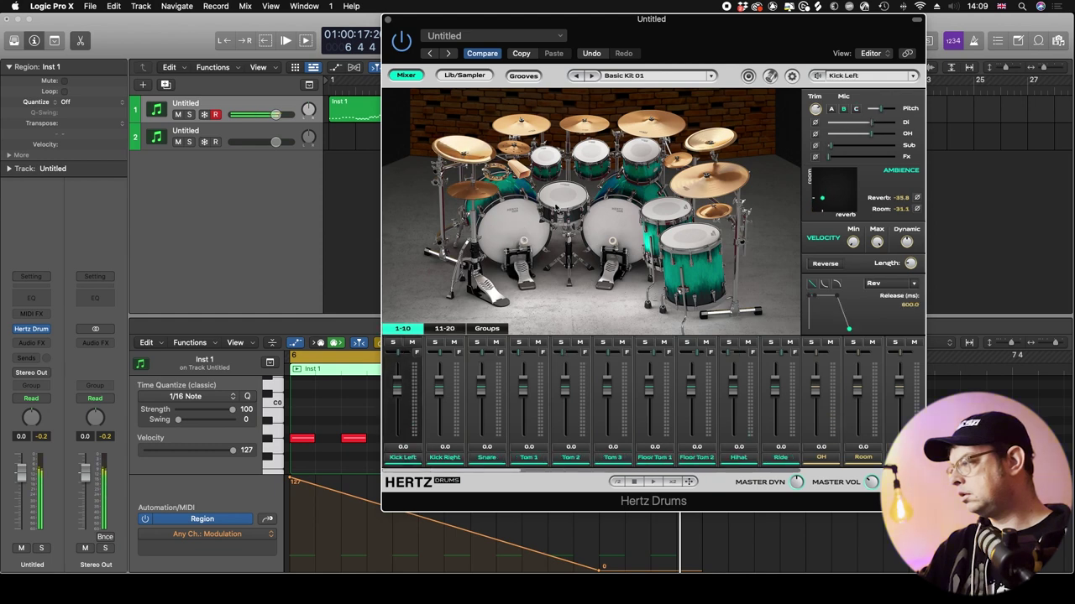
left_click(514, 172)
left_click(613, 230)
left_click(665, 214)
left_click(689, 252)
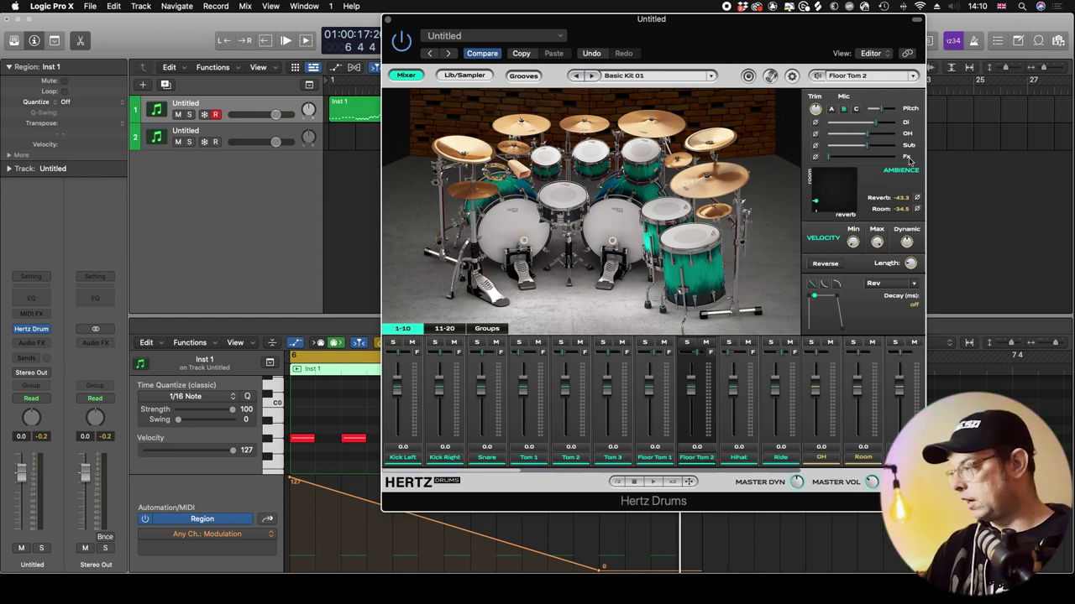
mouse_move(840, 163)
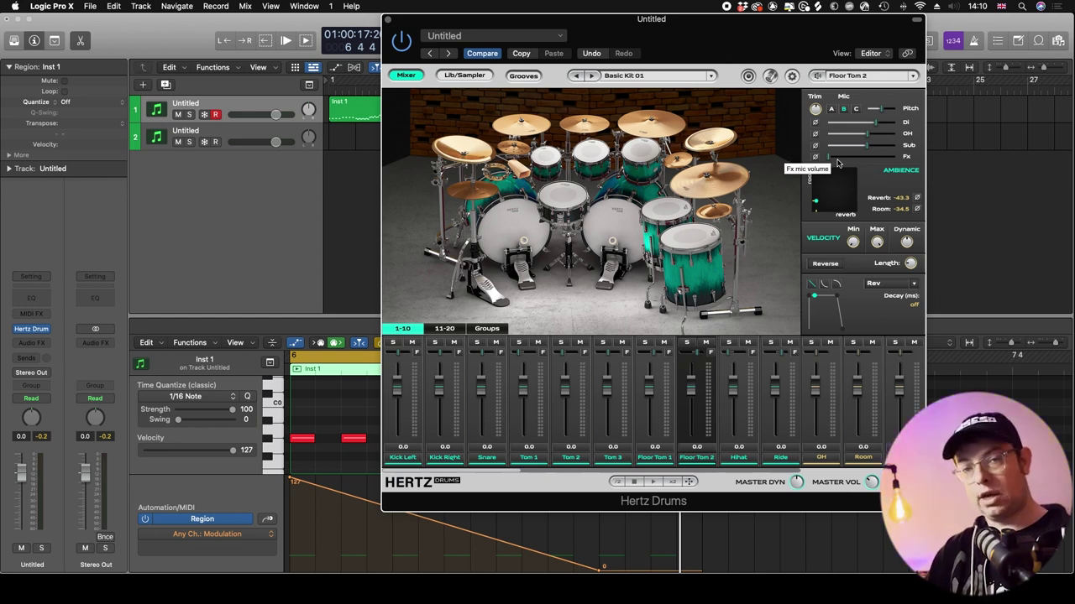
- Load Metal Kit 07 from the Hertz Metal Unlimited Pack and audition its toms, cymbals and snare
left_click(658, 77)
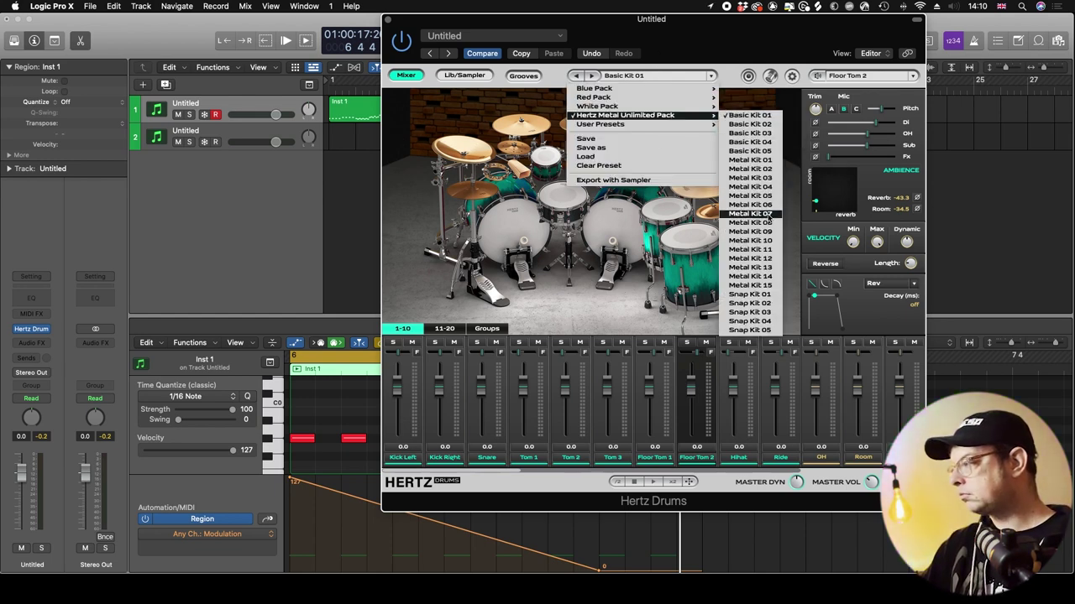
left_click(764, 220)
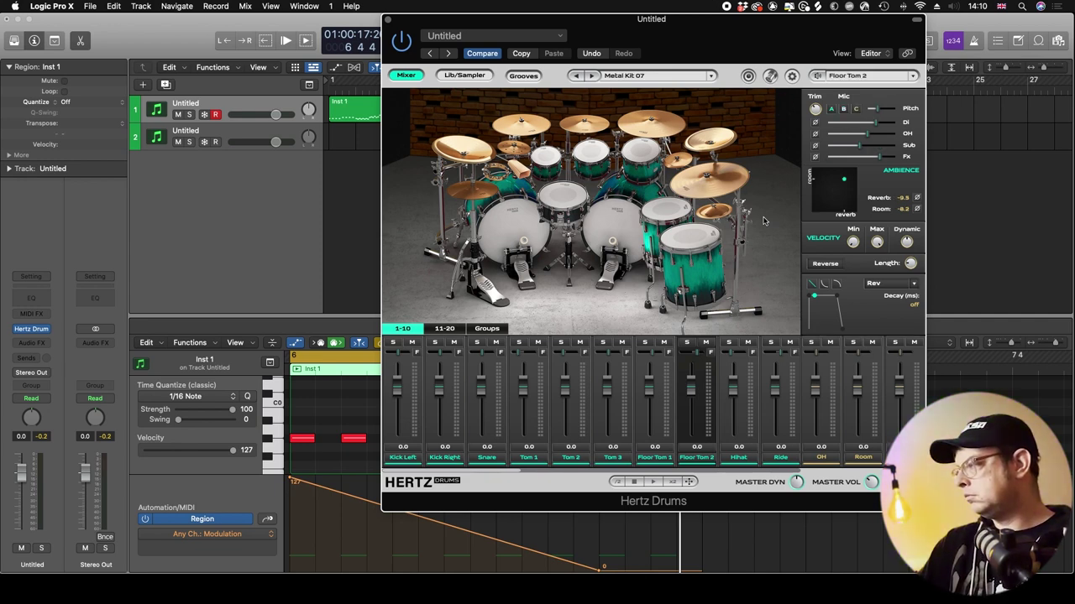
left_click(560, 168)
left_click(592, 156)
left_click(641, 151)
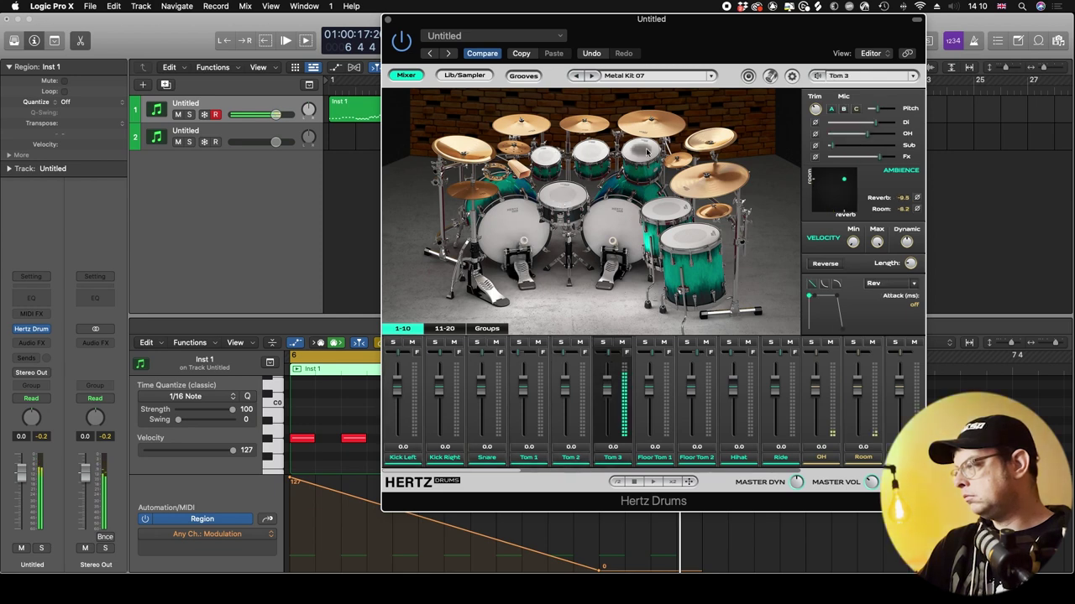
left_click(666, 209)
left_click(693, 197)
left_click(697, 188)
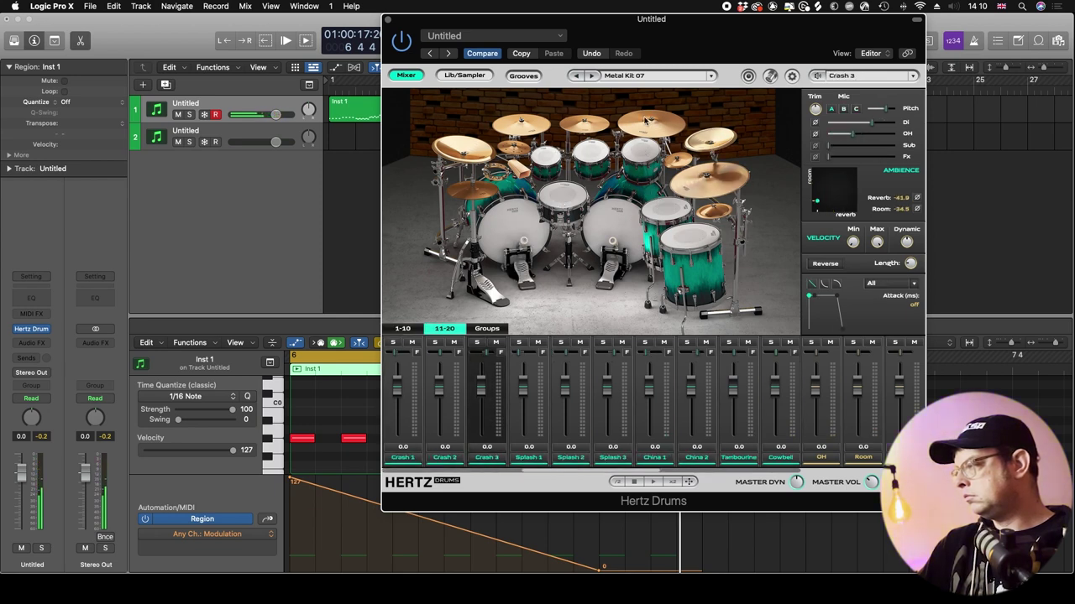
left_click(529, 191)
left_click(563, 200)
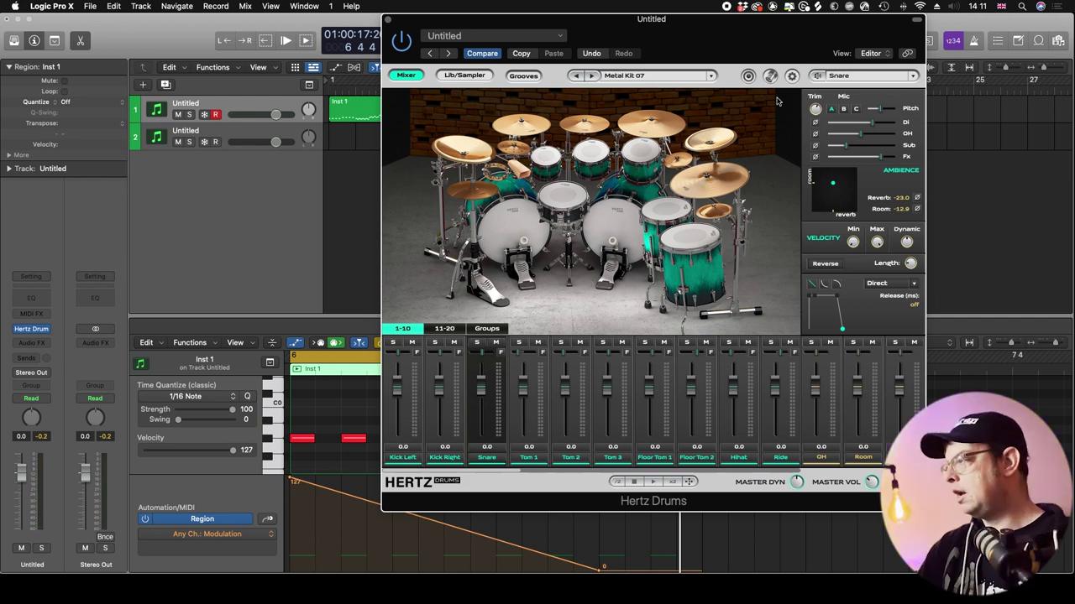
- Load Snap Kit 01 from the Hertz Metal Unlimited Pack, and switch to Snap Kit 04
left_click(670, 76)
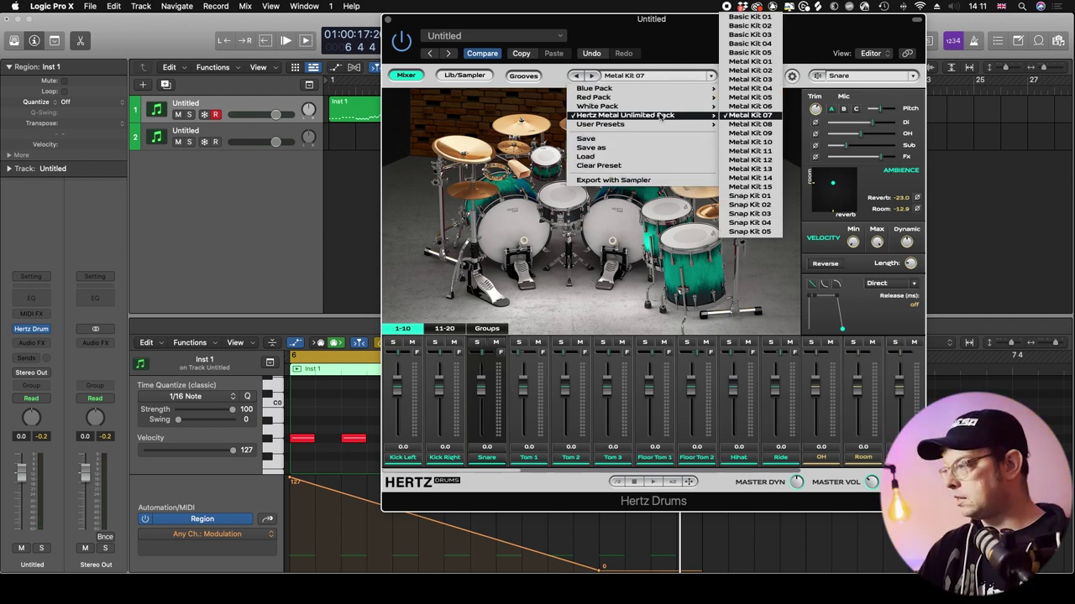
left_click(770, 199)
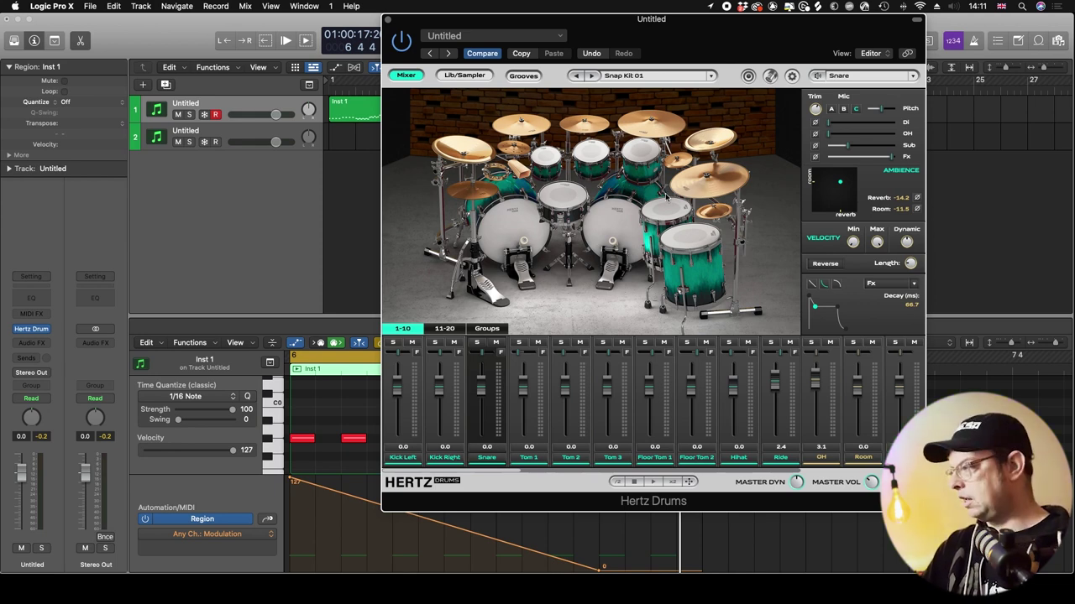
left_click(646, 75)
left_click(752, 145)
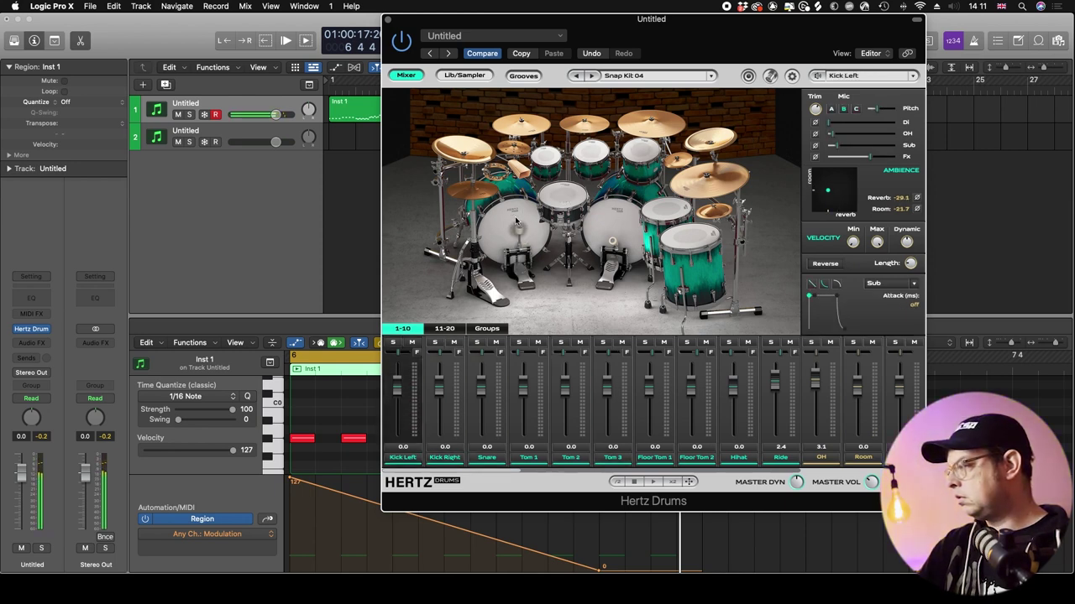
- Audition Snap Kit 04 by hitting the right kick repeatedly, followed by the cymbals and hi-hat
left_click(618, 222)
left_click(618, 222)
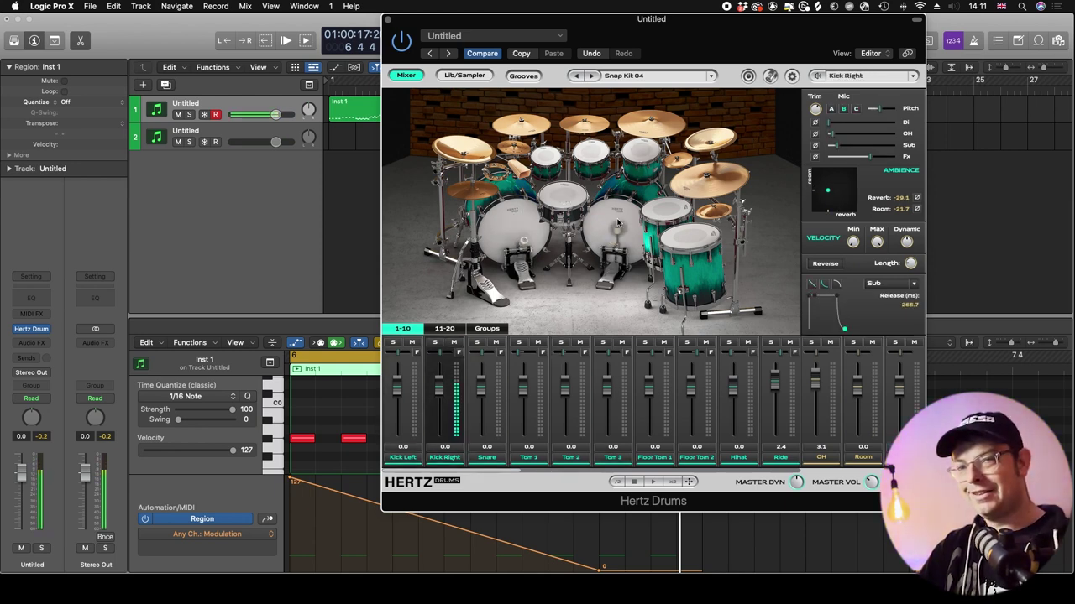
left_click(618, 223)
left_click(618, 222)
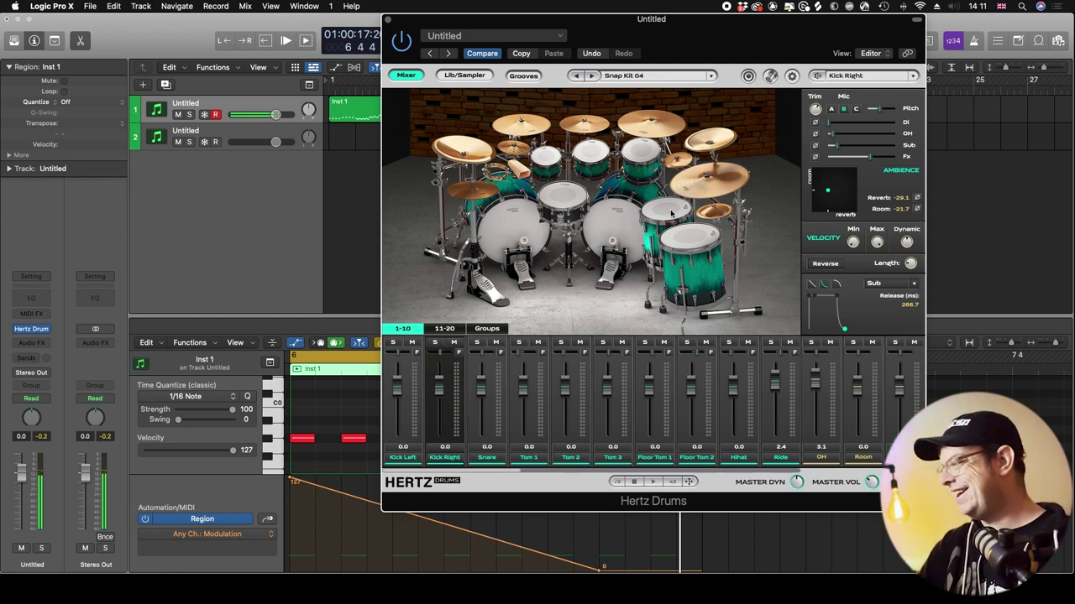
left_click(706, 143)
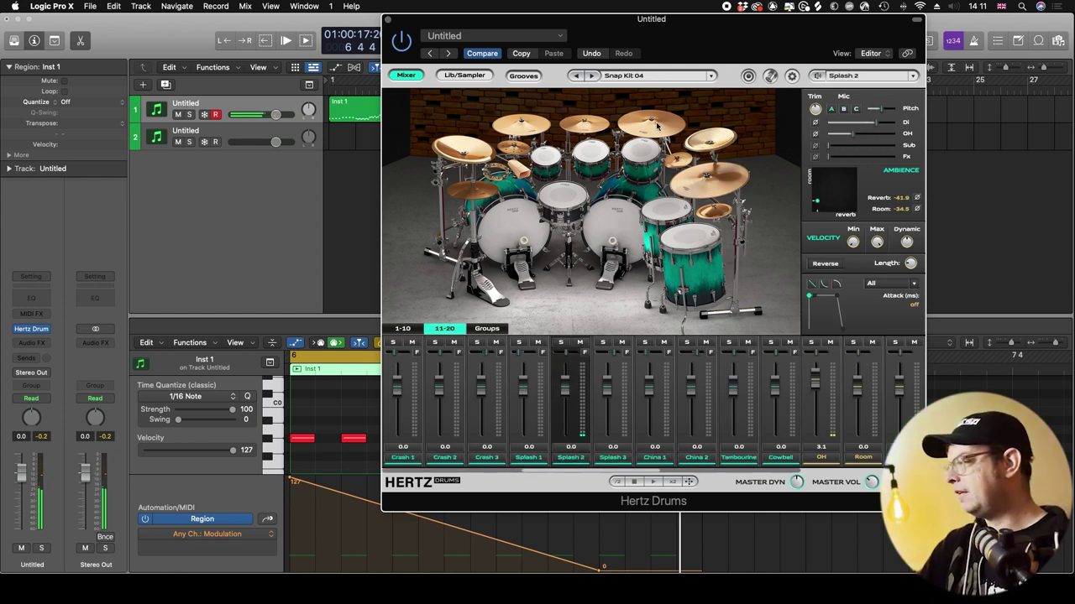
left_click(452, 154)
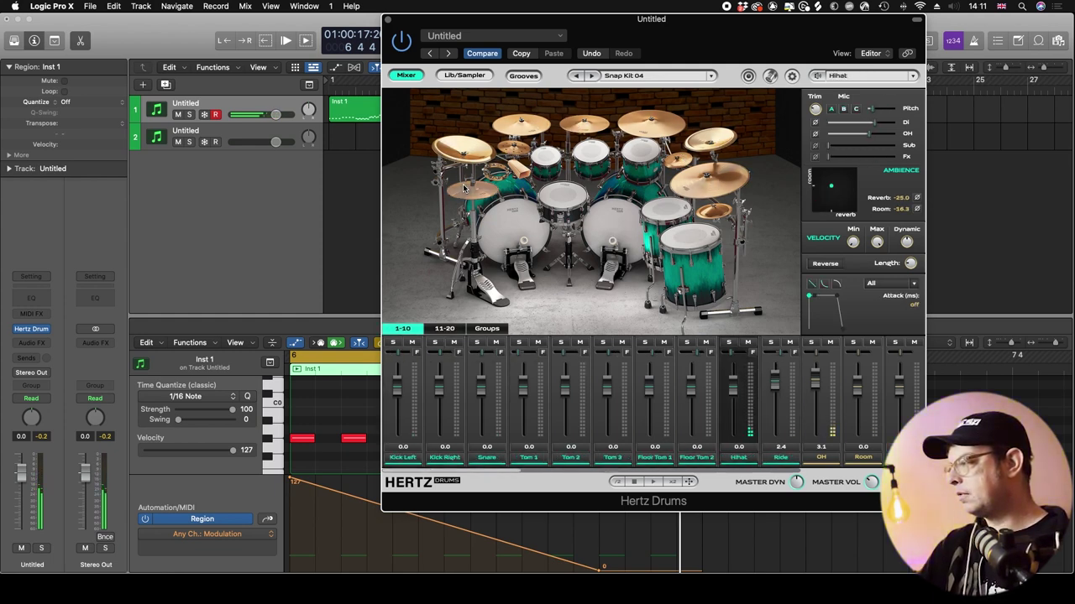